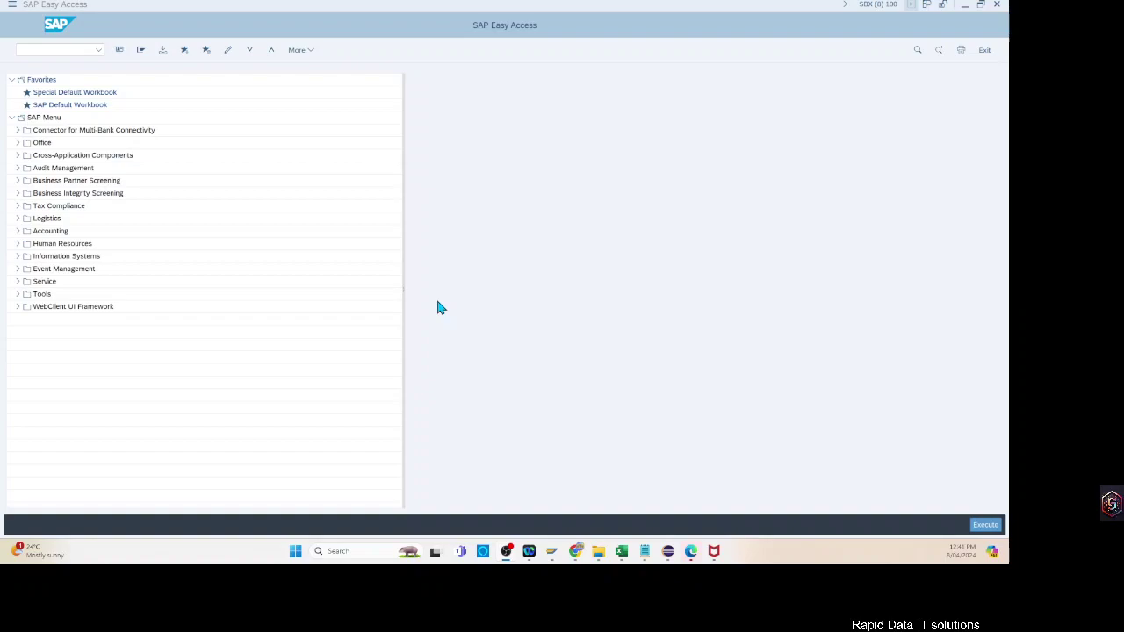
{"action": "left_click", "coordinate": [43, 47]}
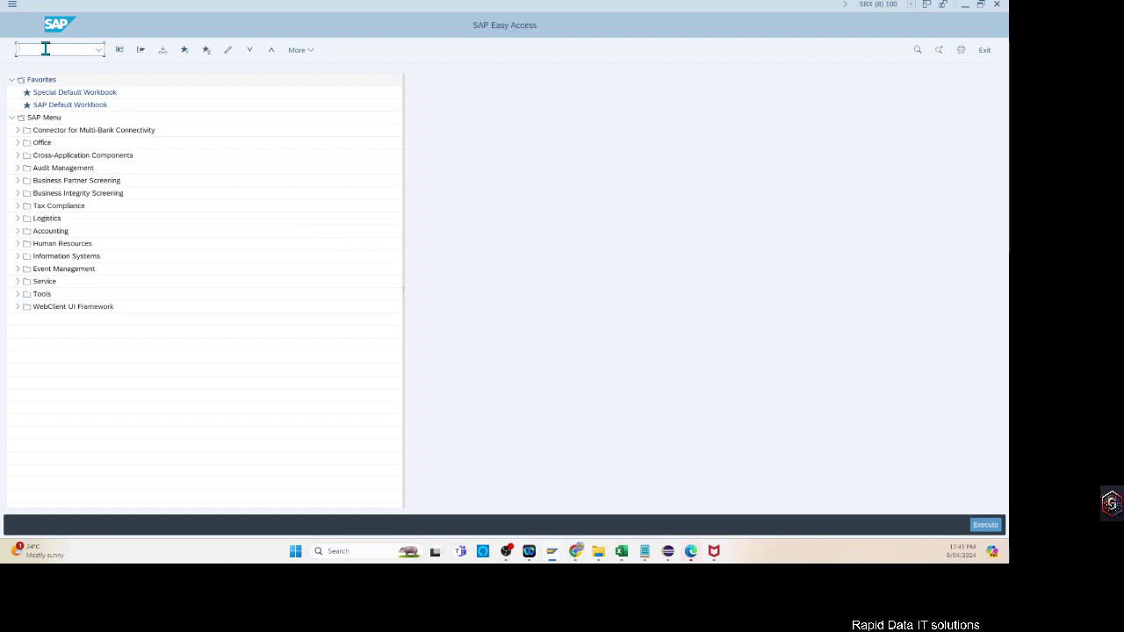
{"action": "type", "text": "/NSLMW"}
{"action": "key", "text": "Return"}
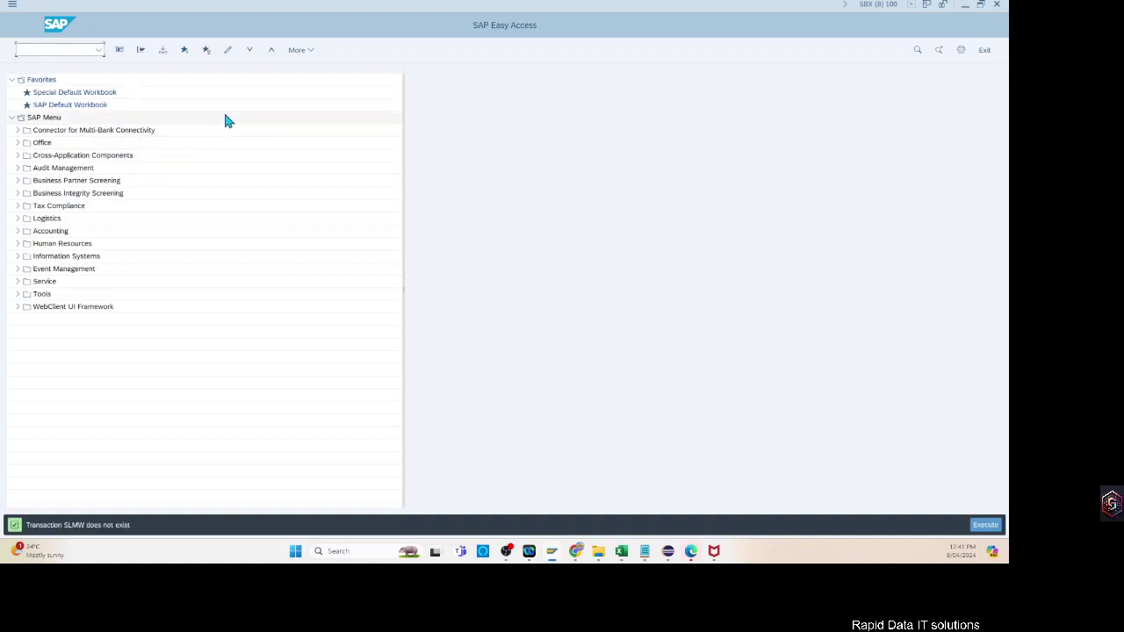
Open the Legacy System Migration Workbench with transaction LSMW and dismiss its welcome message.
{"action": "type", "text": "LSMW"}
{"action": "key", "text": "Return"}
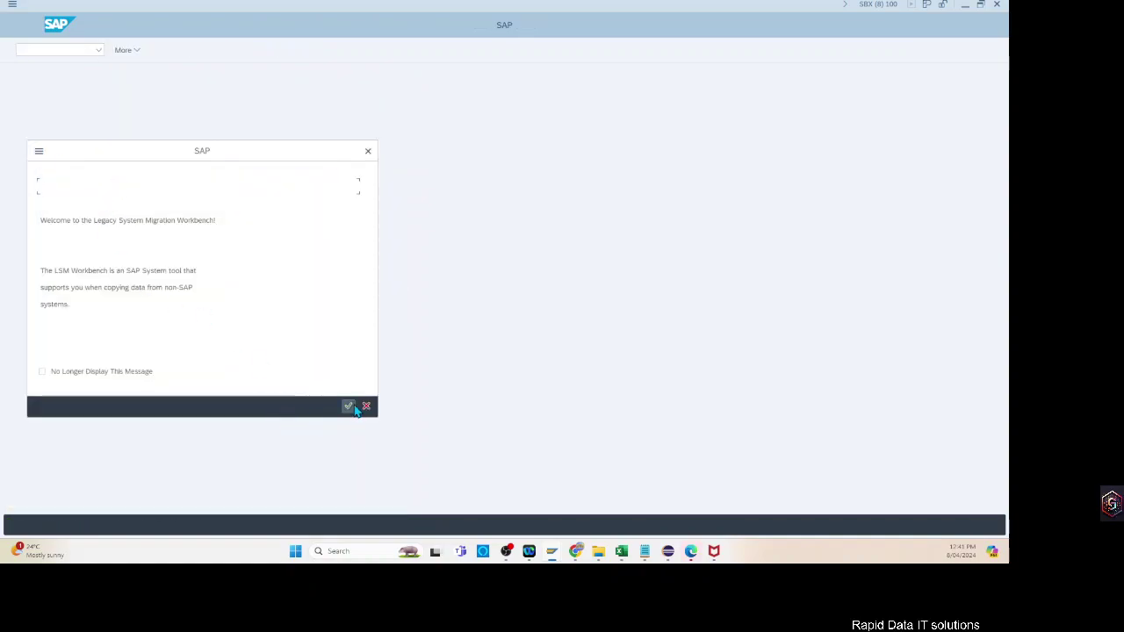
{"action": "key", "text": "Return"}
Create object BANK_MASTER1 in subproject RAPID_DATA_SUB, named "UPLOAD BANK MASTER USING BAPI IDOC MECHANISM".
{"action": "left_click", "coordinate": [202, 130]}
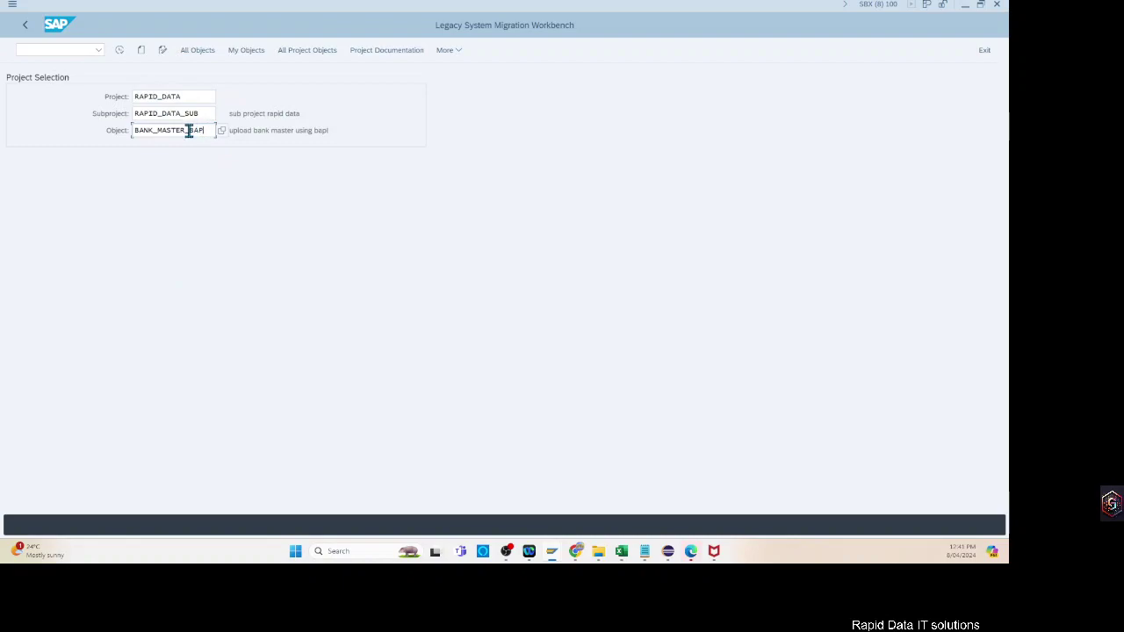
{"action": "left_click_drag", "start_coordinate": [189, 130], "coordinate": [255, 135]}
{"action": "key", "text": "BackSpace"}
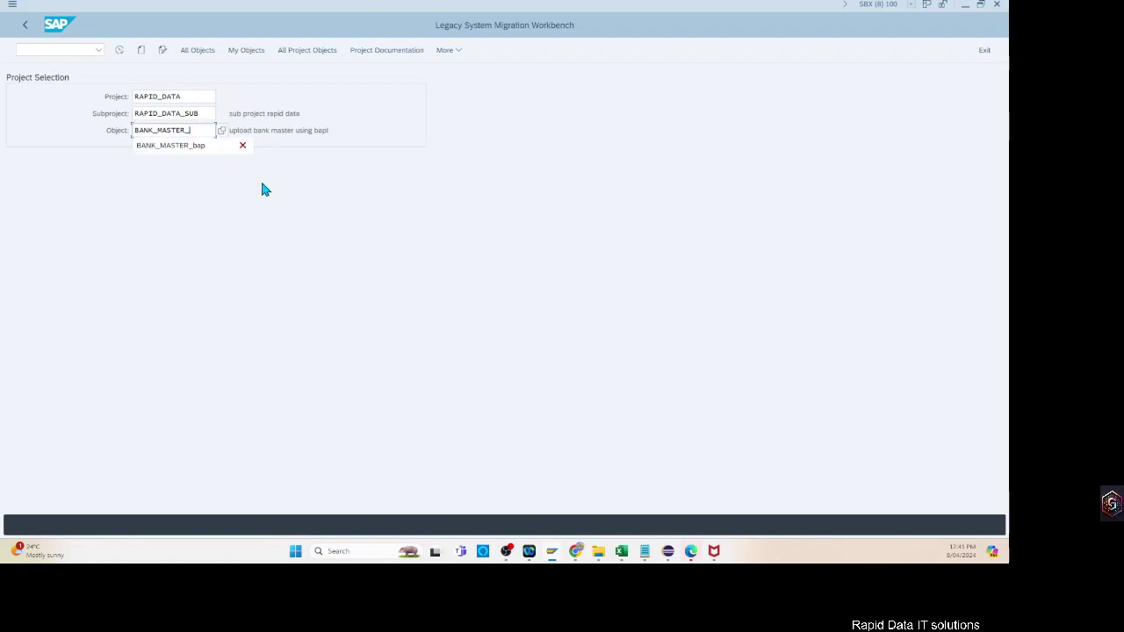
{"action": "key", "text": "BackSpace"}
{"action": "type", "text": "1"}
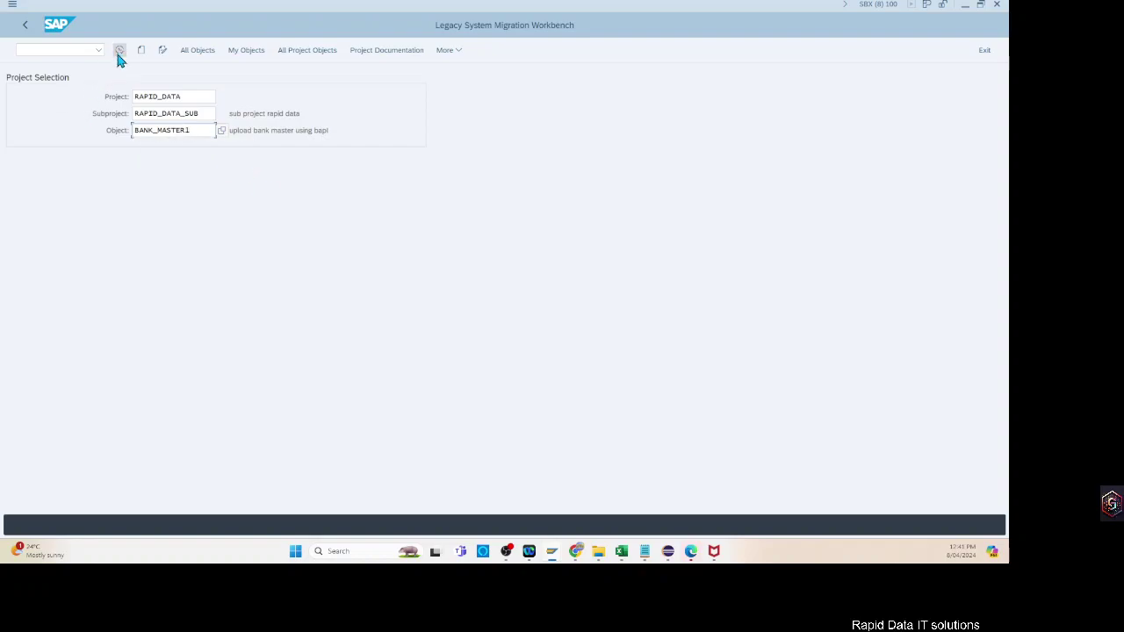
{"action": "left_click", "coordinate": [140, 50]}
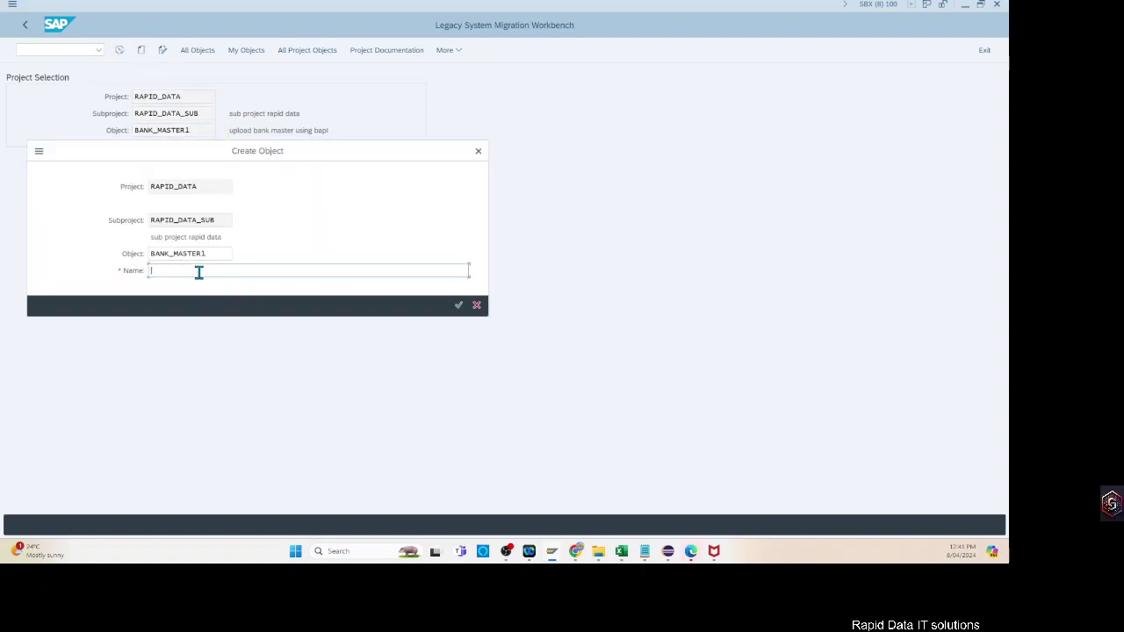
{"action": "type", "text": "UPLOAD BANK MASTER USING BAPI IDOC MECHANISM"}
{"action": "key", "text": "Return"}
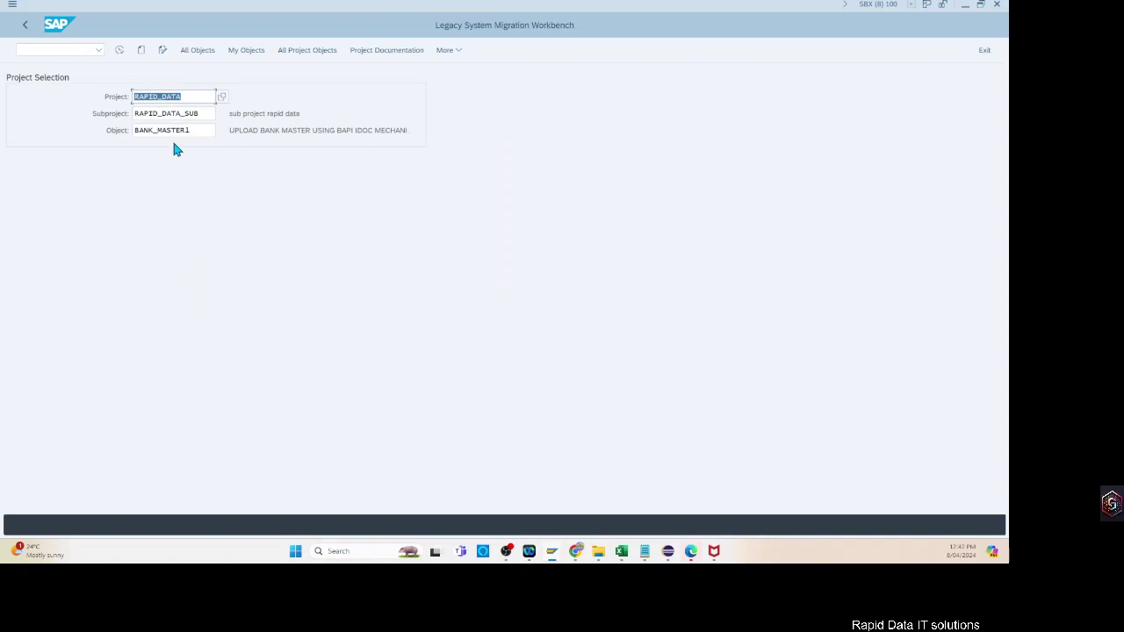
Open the process steps of BANK_MASTER1 and bring up Define Object Attributes in change mode.
{"action": "left_click", "coordinate": [119, 49]}
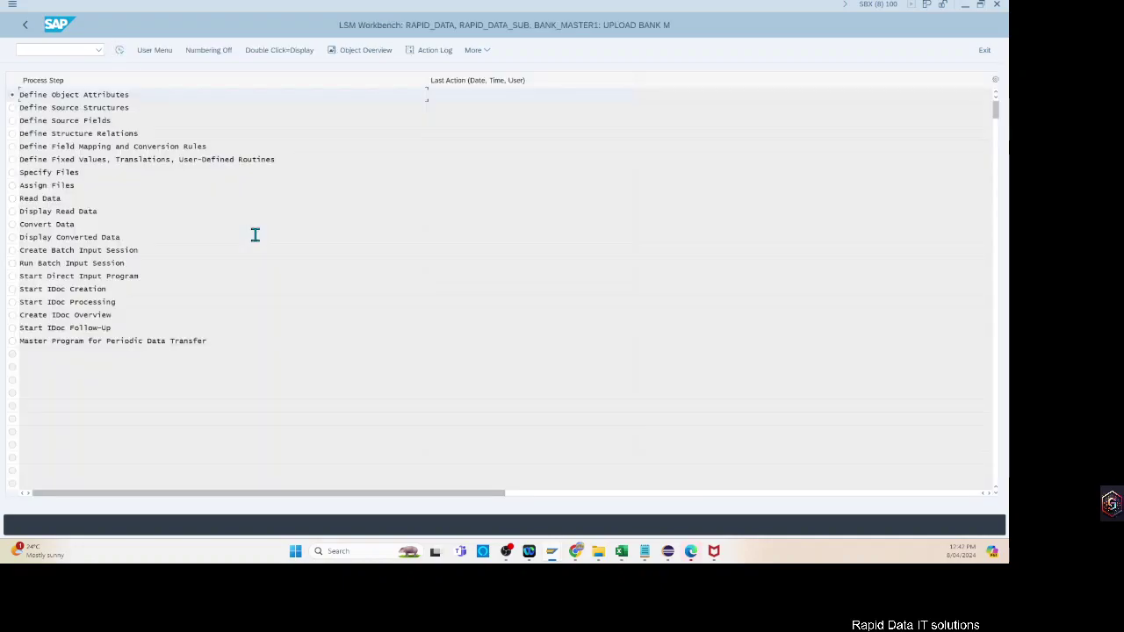
{"action": "double_click", "coordinate": [90, 94]}
{"action": "left_click", "coordinate": [145, 55]}
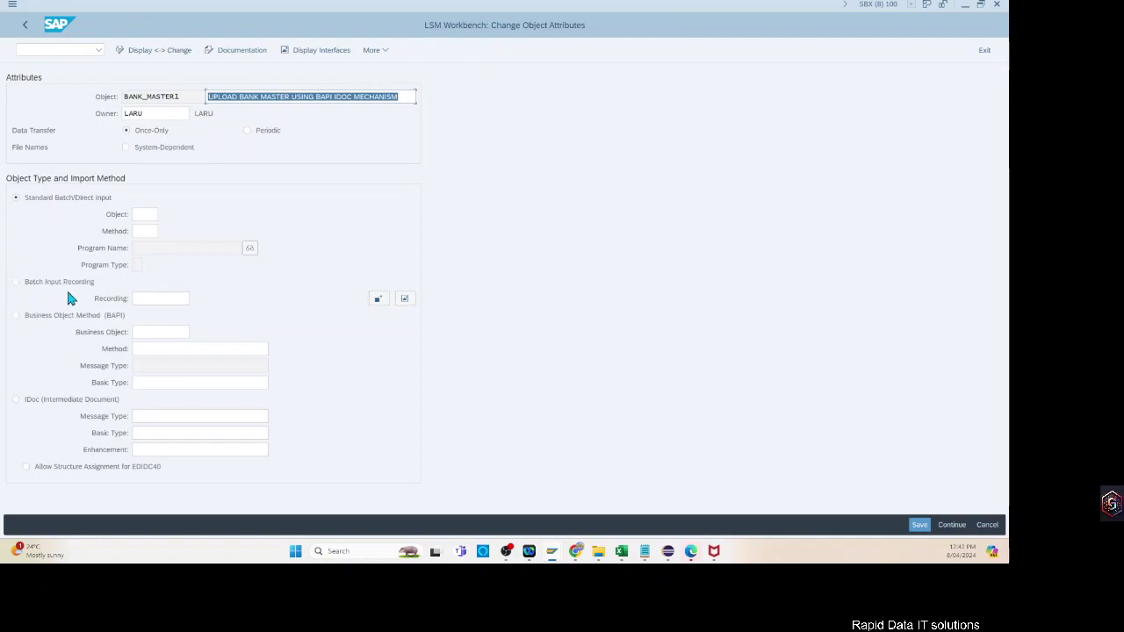
Select Business Object Method (BAPI) as the import method and assign the Bank business object BUS1011, found by searching for BANK.
{"action": "left_click", "coordinate": [16, 315]}
{"action": "left_click", "coordinate": [143, 332]}
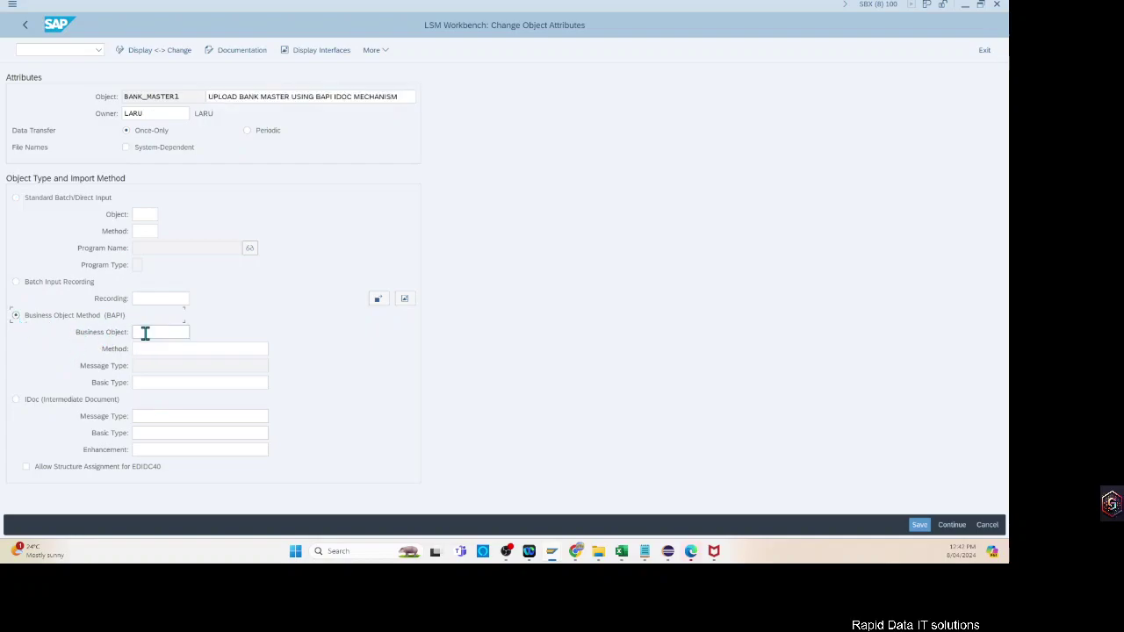
{"action": "left_click", "coordinate": [197, 333]}
{"action": "left_click", "coordinate": [486, 491]}
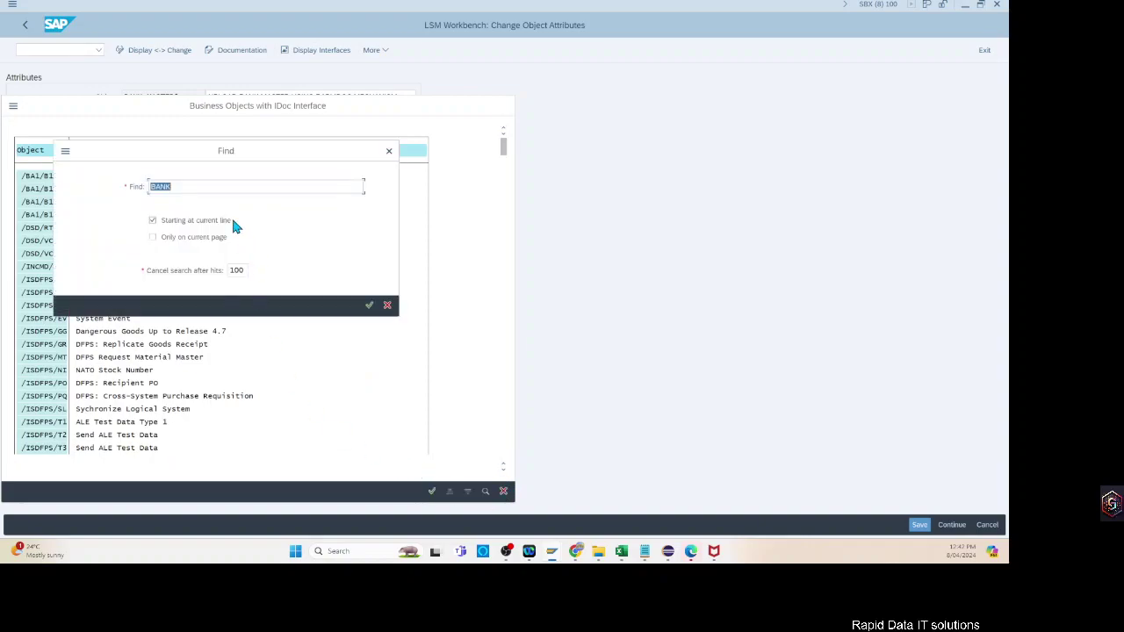
{"action": "key", "text": "Return"}
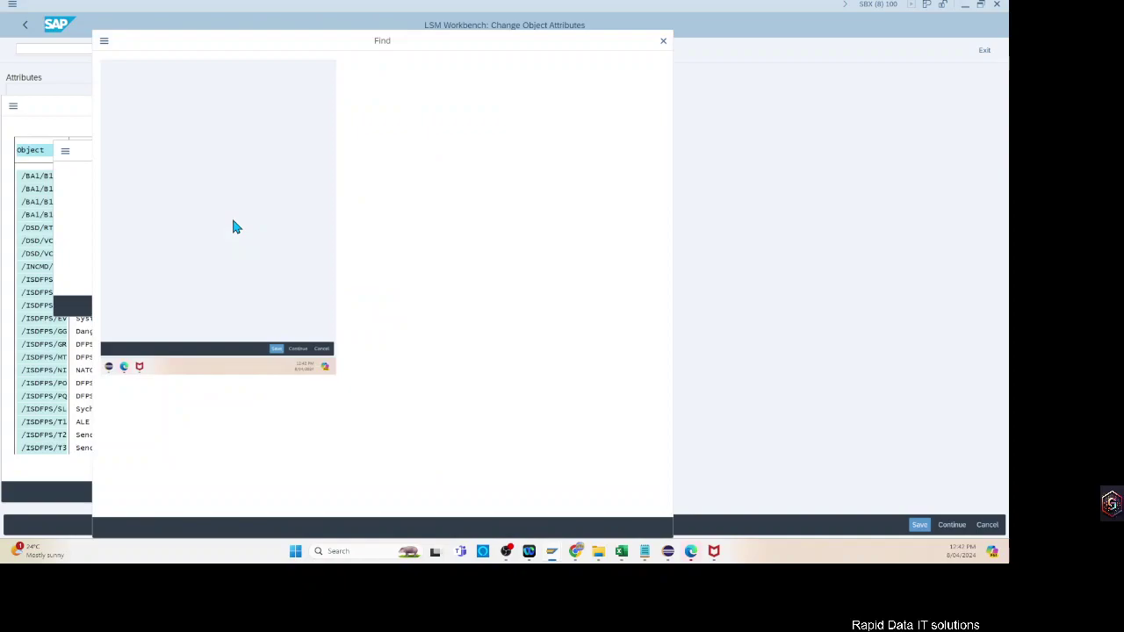
{"action": "left_click", "coordinate": [134, 100]}
{"action": "double_click", "coordinate": [131, 101]}
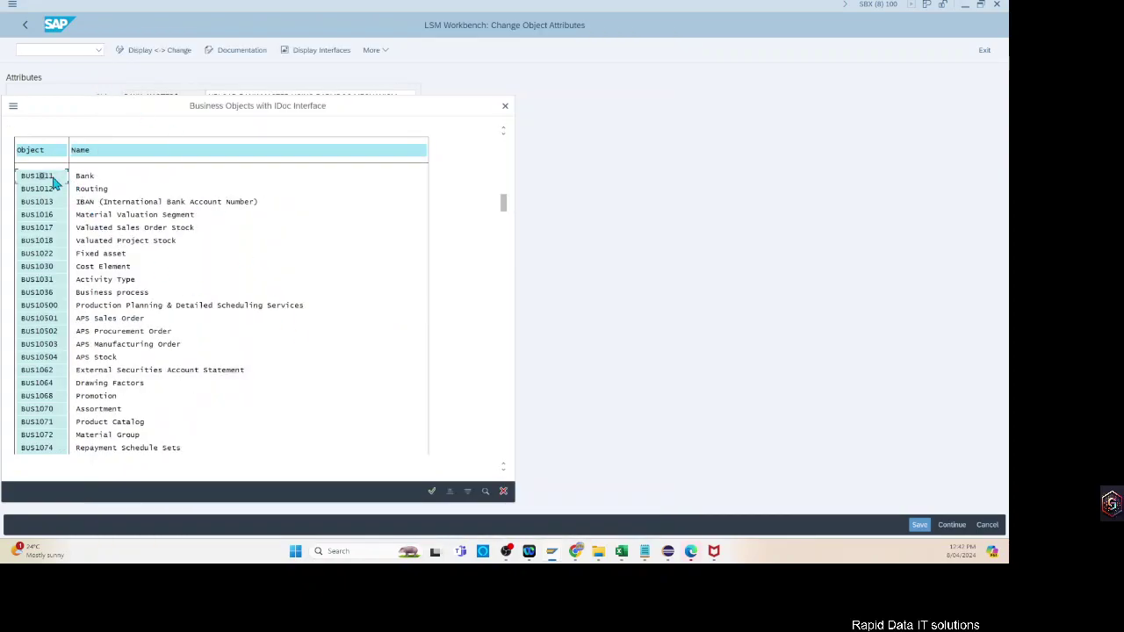
{"action": "key", "text": "Return"}
Assign the CREATE method to business object BUS1011 and save the object attributes.
{"action": "left_click", "coordinate": [166, 350]}
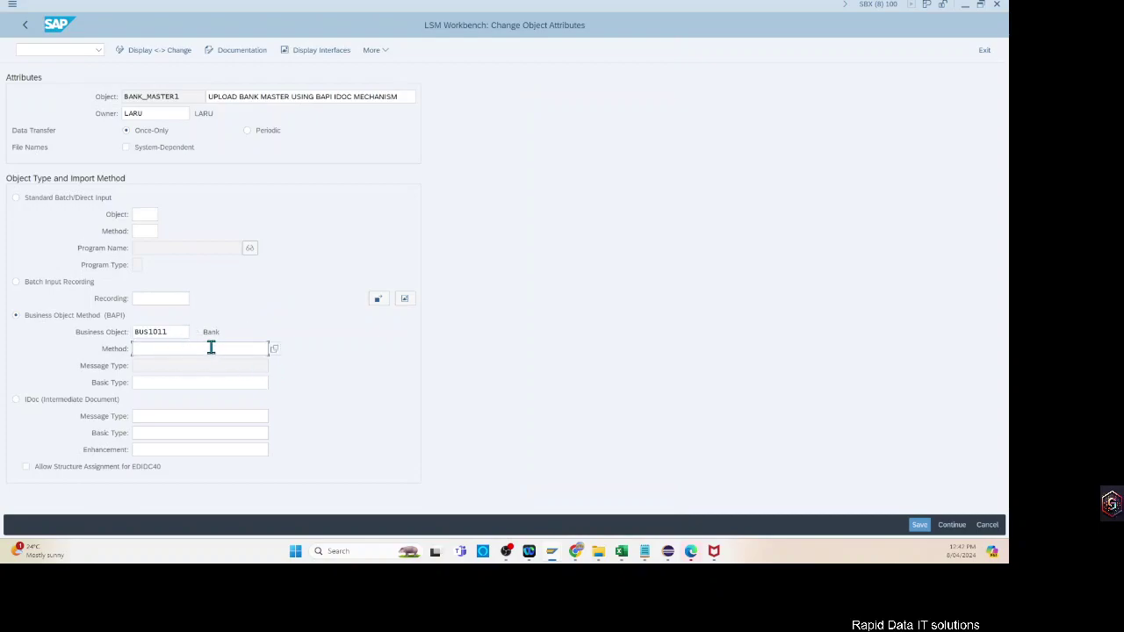
{"action": "left_click", "coordinate": [274, 349]}
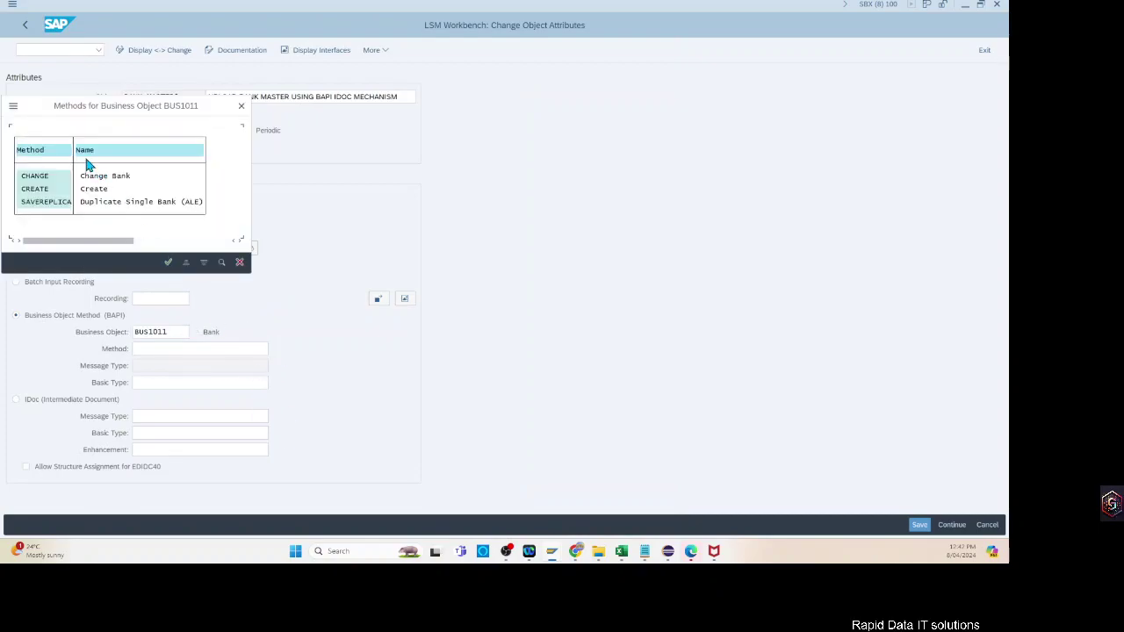
{"action": "double_click", "coordinate": [91, 190]}
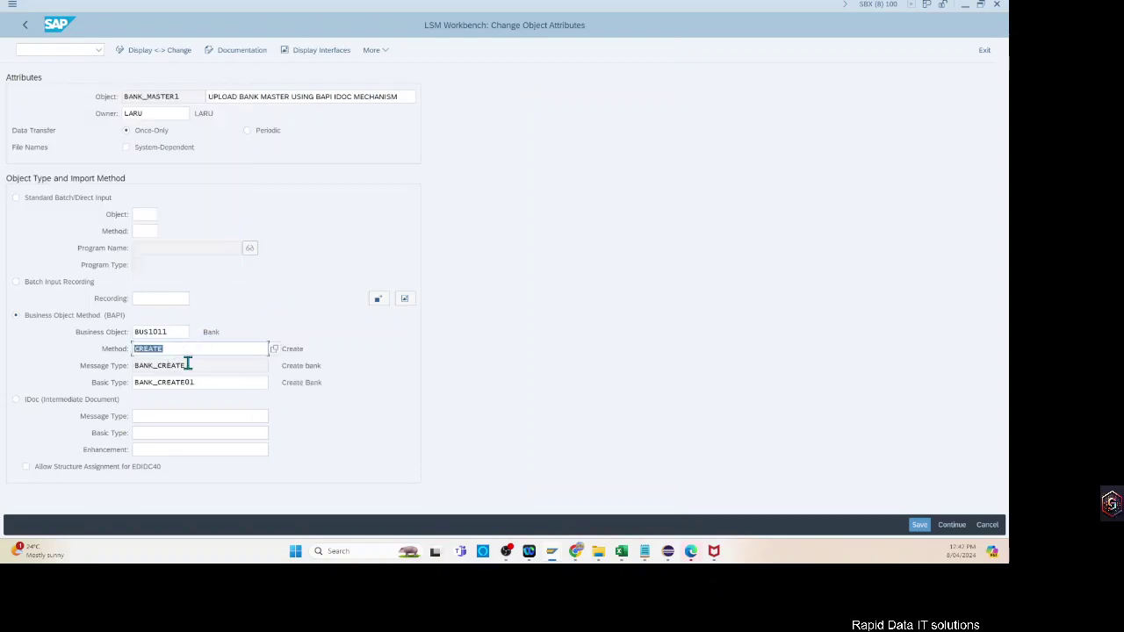
{"action": "left_click_drag", "start_coordinate": [203, 367], "coordinate": [120, 367]}
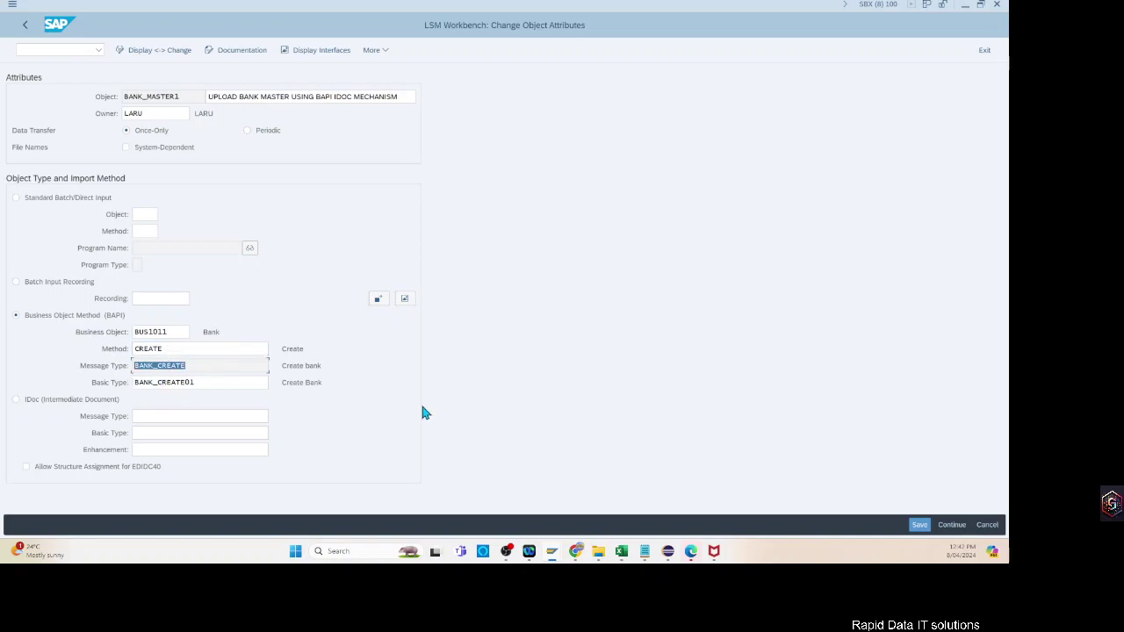
{"action": "left_click", "coordinate": [920, 524]}
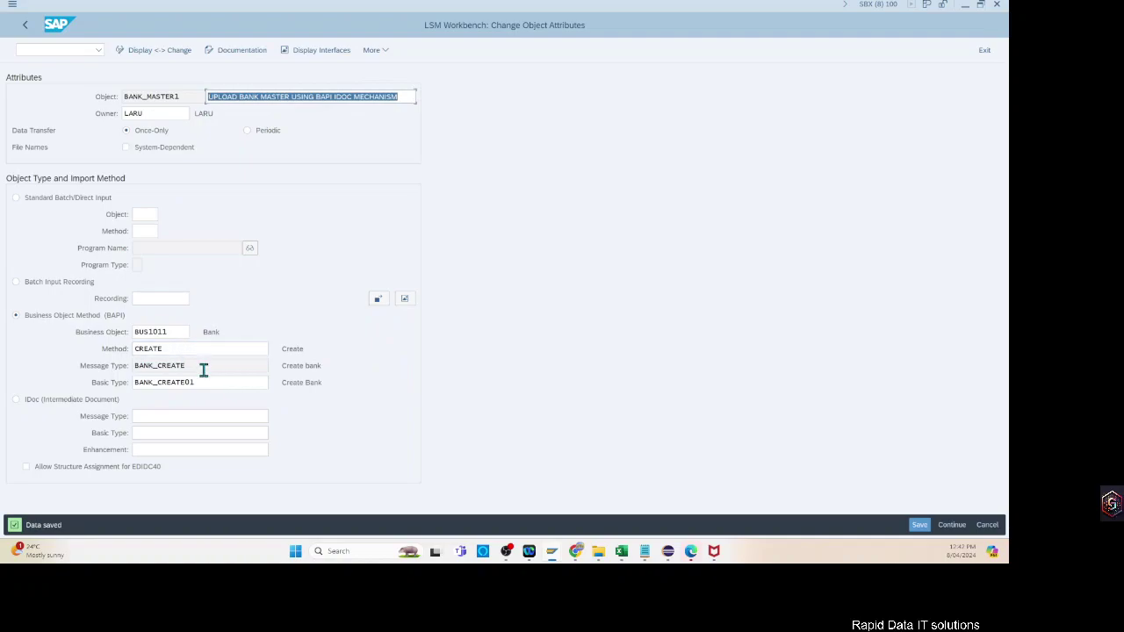
Return to the project selection and open the Inbound IDoc Processing settings for project RAPID_DATA.
{"action": "left_click_drag", "start_coordinate": [204, 368], "coordinate": [136, 367]}
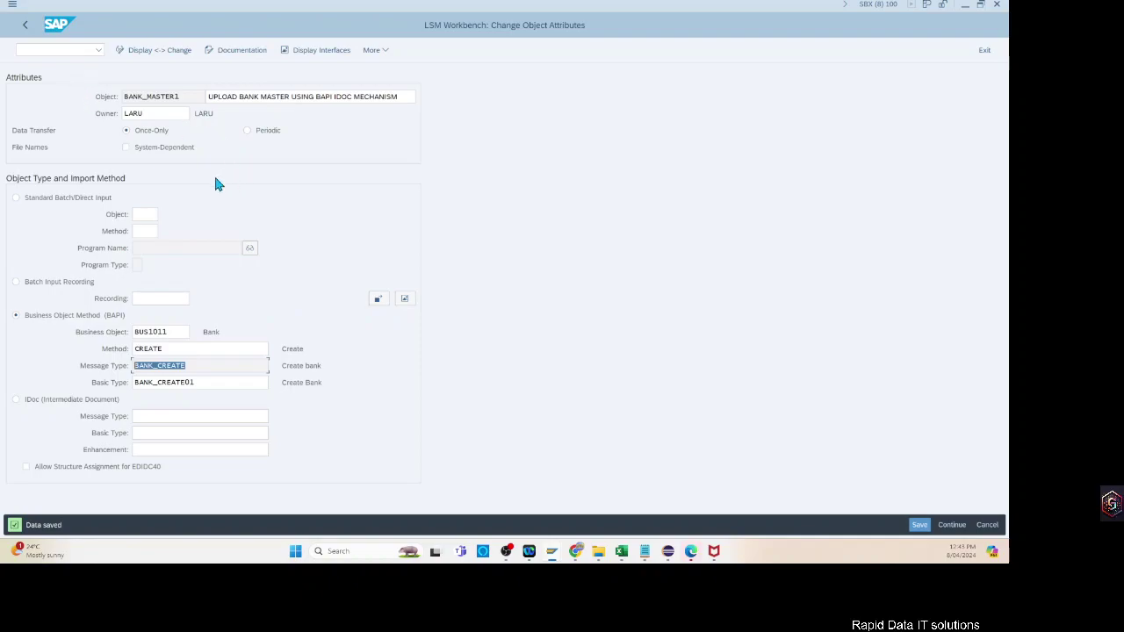
{"action": "left_click", "coordinate": [26, 25]}
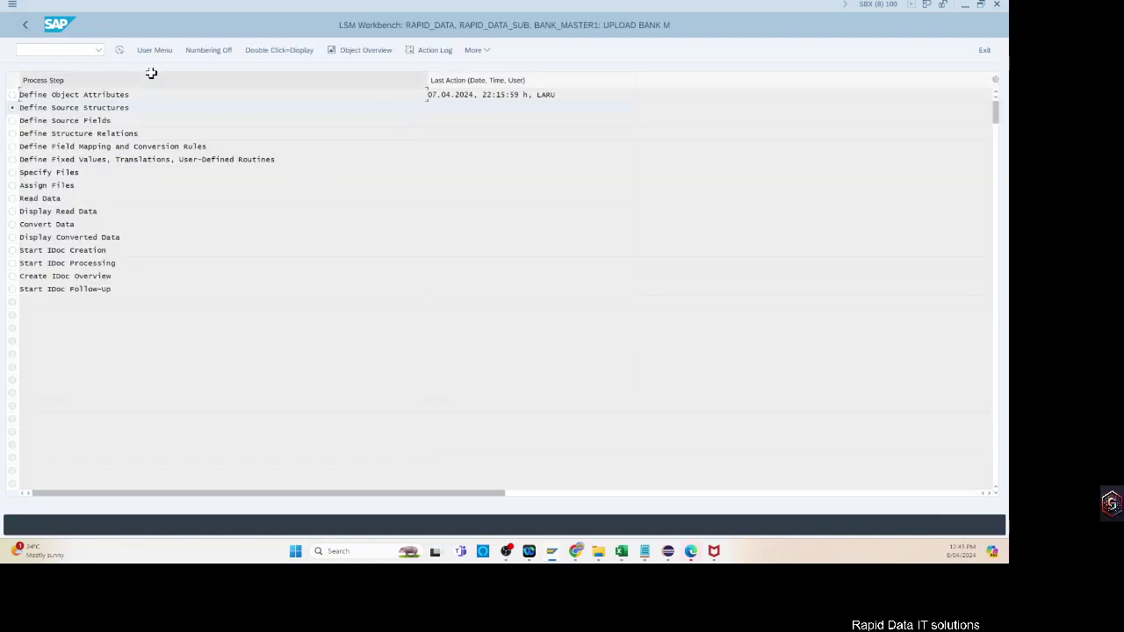
{"action": "left_click", "coordinate": [25, 24]}
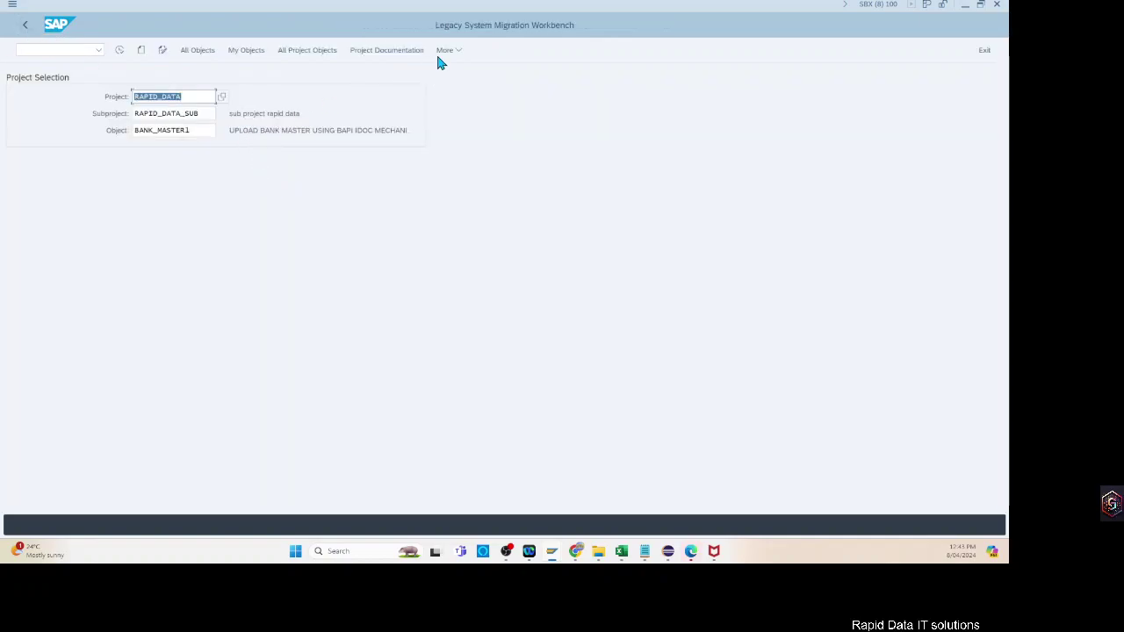
{"action": "left_click", "coordinate": [444, 51]}
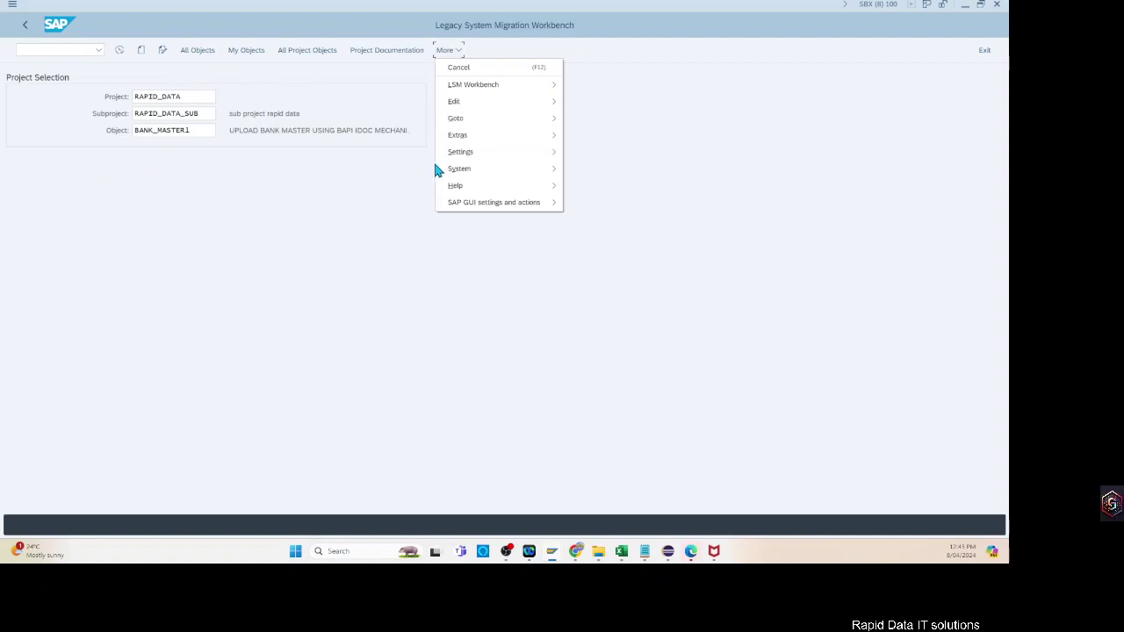
{"action": "mouse_move", "coordinate": [446, 157]}
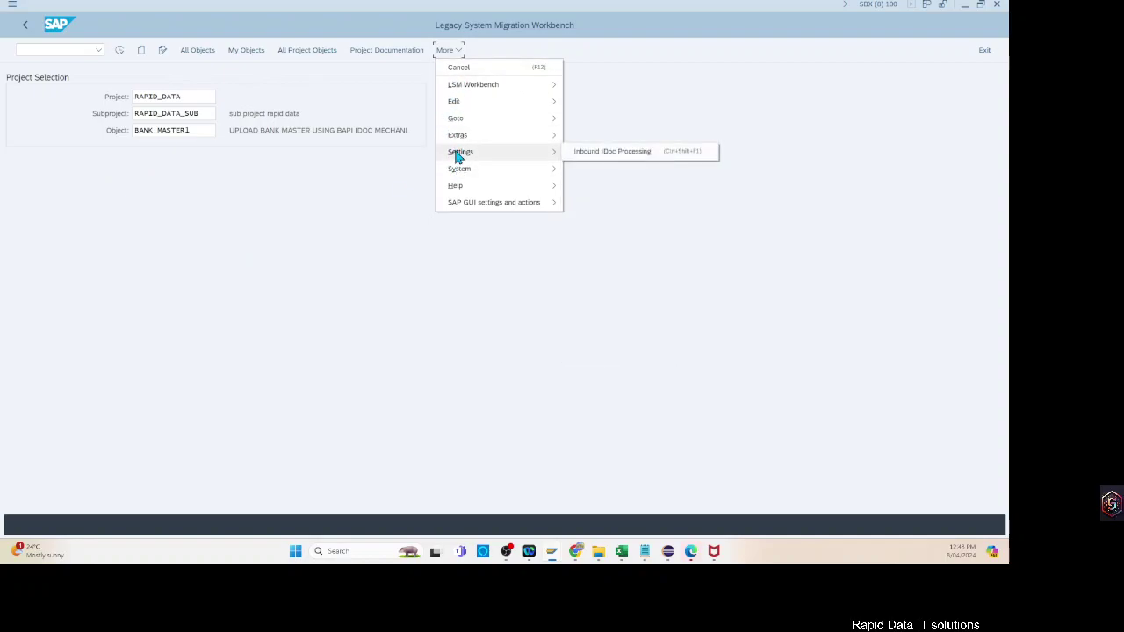
{"action": "left_click", "coordinate": [605, 153]}
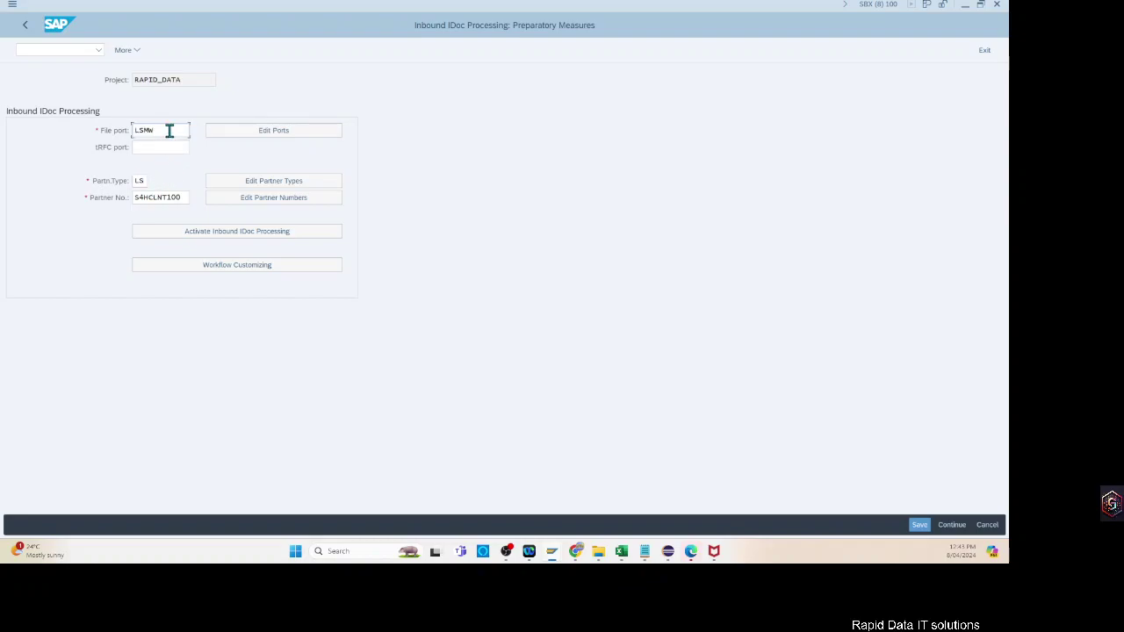
Examine the LSMW file port's name, description and outbound file in the port definitions, and return to the inbound IDoc settings.
{"action": "left_click_drag", "start_coordinate": [169, 130], "coordinate": [130, 138]}
{"action": "left_click", "coordinate": [170, 129]}
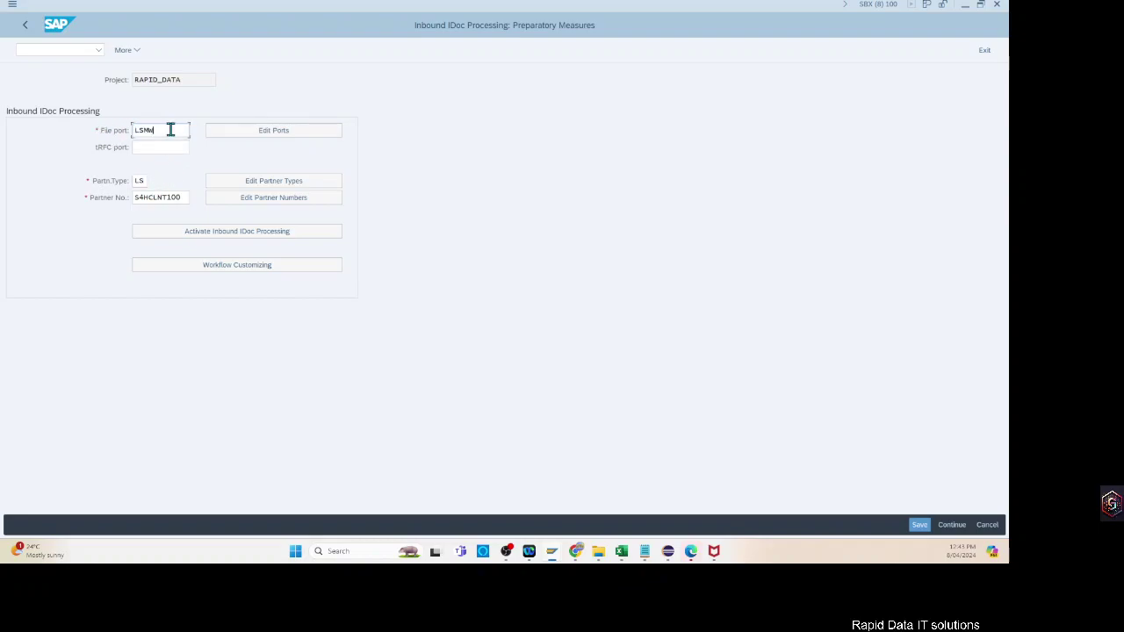
{"action": "left_click", "coordinate": [254, 136]}
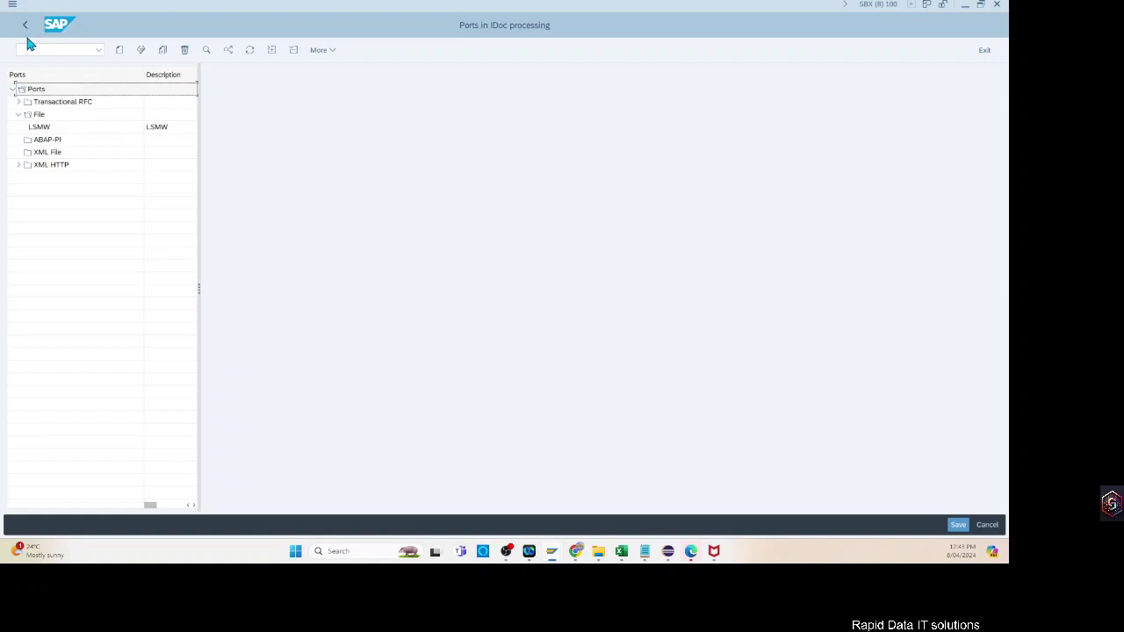
{"action": "double_click", "coordinate": [40, 130]}
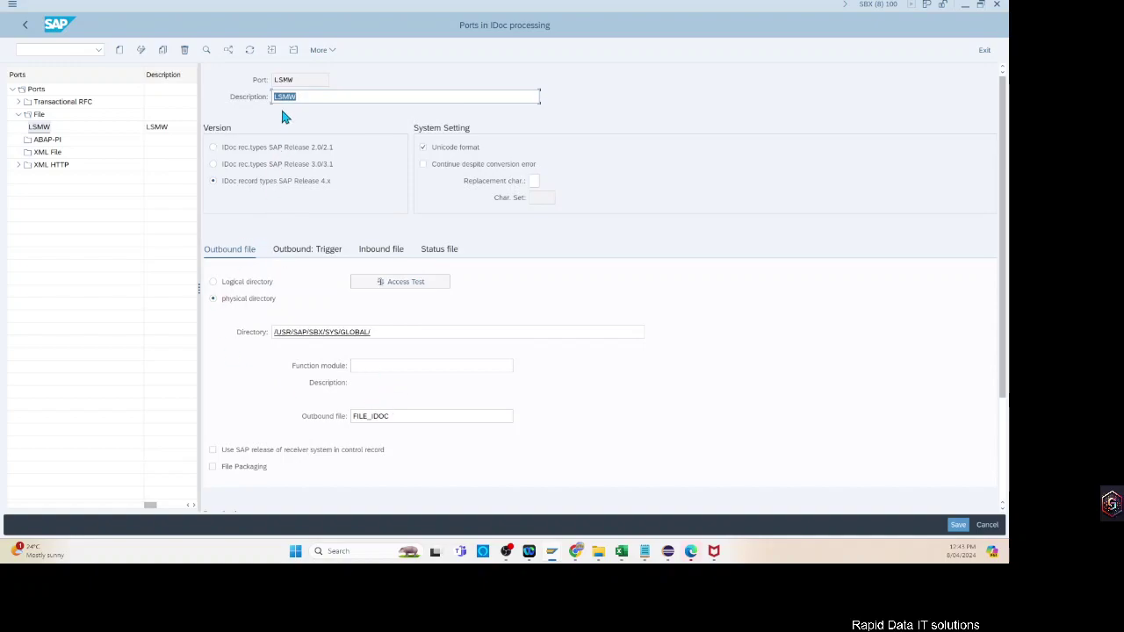
{"action": "left_click", "coordinate": [319, 97]}
{"action": "double_click", "coordinate": [283, 80]}
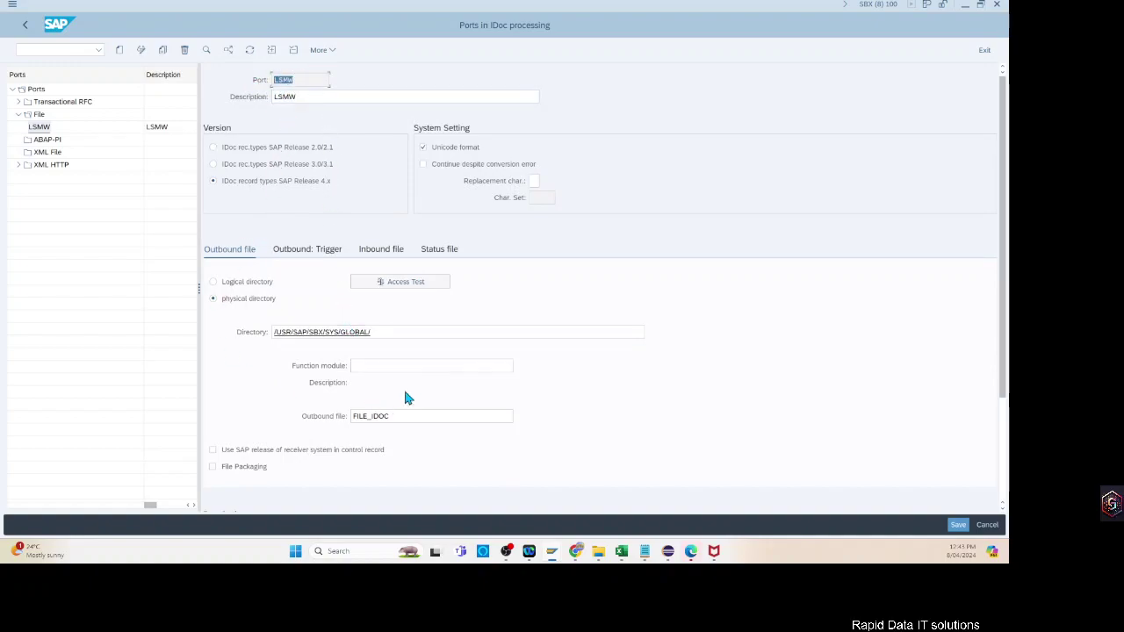
{"action": "left_click", "coordinate": [416, 416]}
{"action": "left_click_drag", "start_coordinate": [416, 416], "coordinate": [343, 419]}
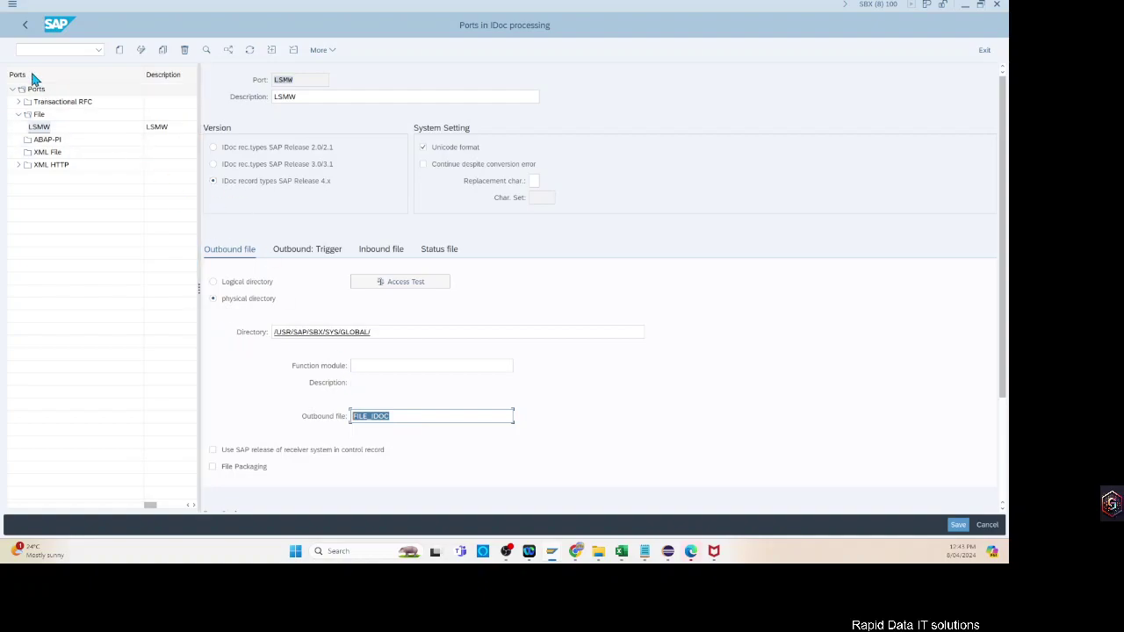
{"action": "key", "text": "Return"}
{"action": "left_click", "coordinate": [24, 24]}
{"action": "left_click", "coordinate": [173, 131]}
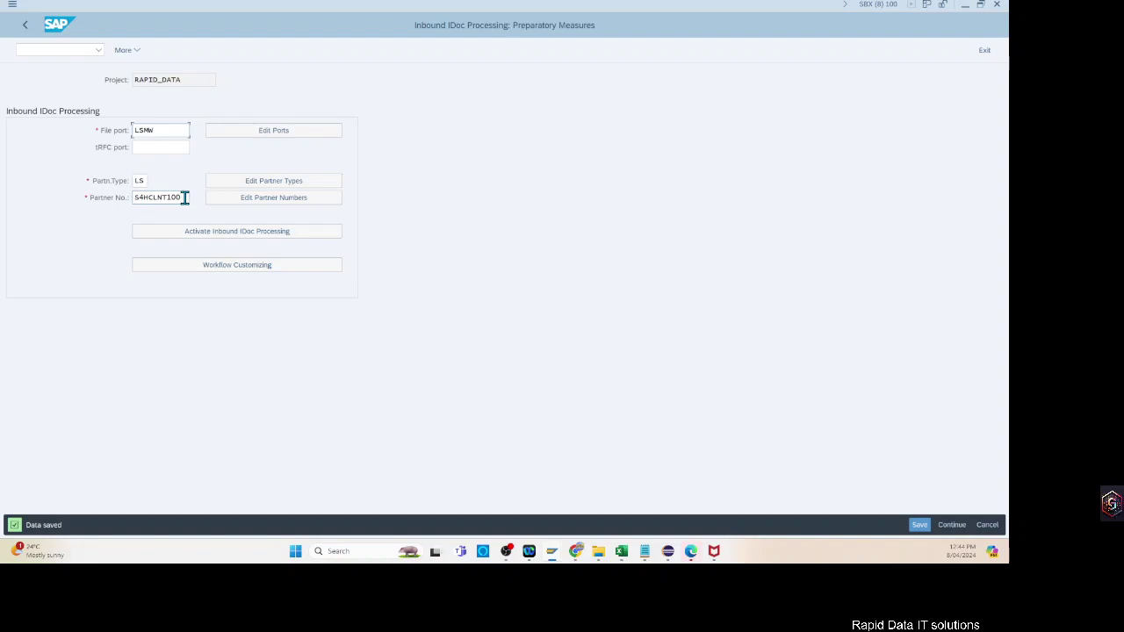
Open the partner profile of logical system S4HCLNT100 and check its inbound parameters for message type BANK_CREATE.
{"action": "left_click", "coordinate": [136, 181]}
{"action": "left_click_drag", "start_coordinate": [185, 198], "coordinate": [101, 211]}
{"action": "left_click", "coordinate": [248, 199]}
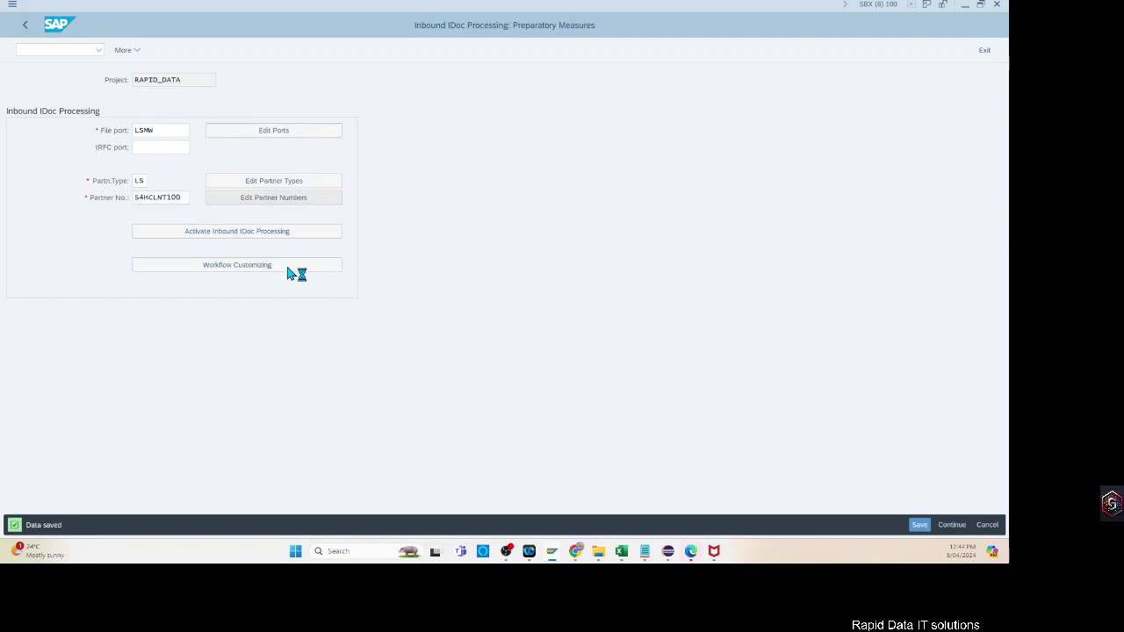
{"action": "left_click", "coordinate": [19, 178]}
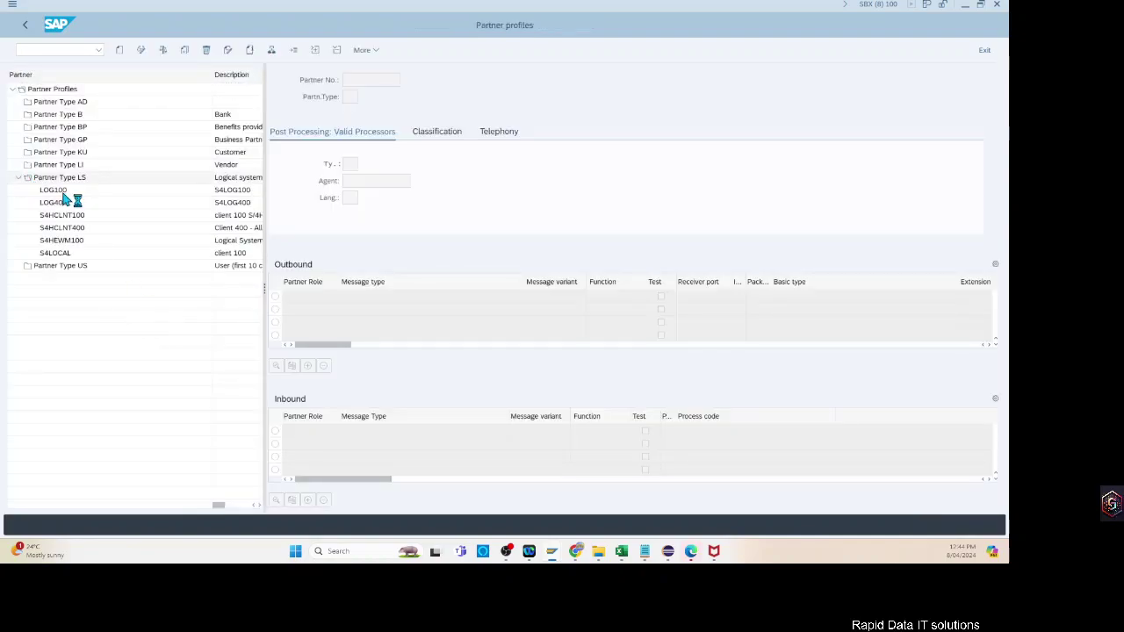
{"action": "double_click", "coordinate": [84, 216]}
{"action": "left_click", "coordinate": [385, 425]}
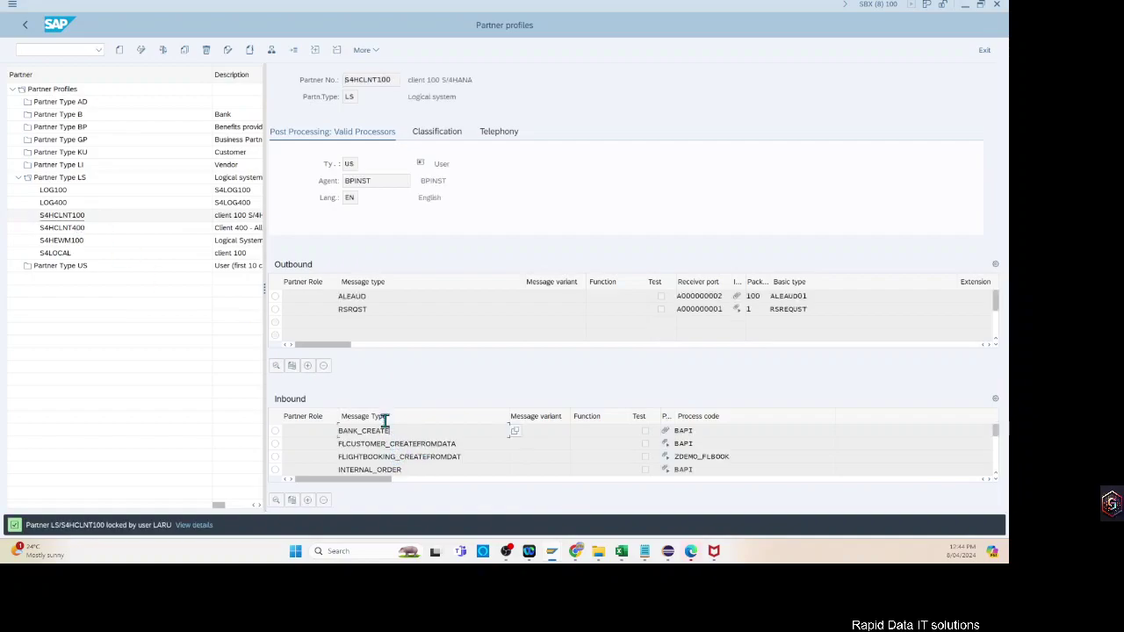
{"action": "left_click_drag", "start_coordinate": [404, 431], "coordinate": [324, 431]}
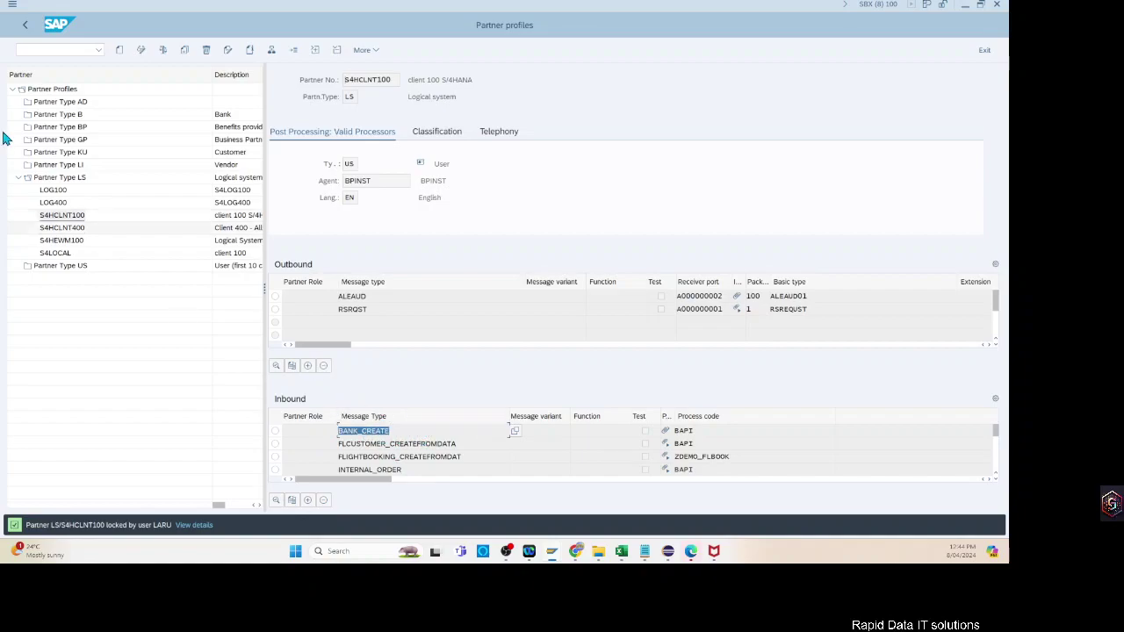
Leave the partner profile and the inbound IDoc settings, and open the process steps of object BANK_MASTER1.
{"action": "left_click", "coordinate": [383, 266]}
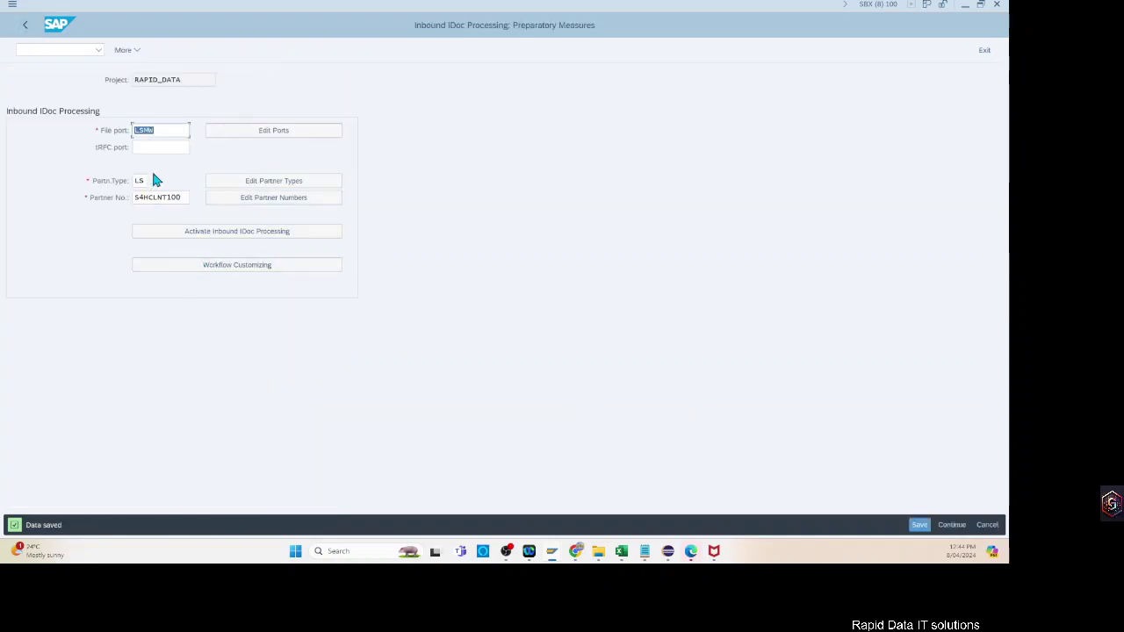
{"action": "double_click", "coordinate": [178, 197]}
{"action": "left_click", "coordinate": [24, 25]}
{"action": "left_click", "coordinate": [120, 50]}
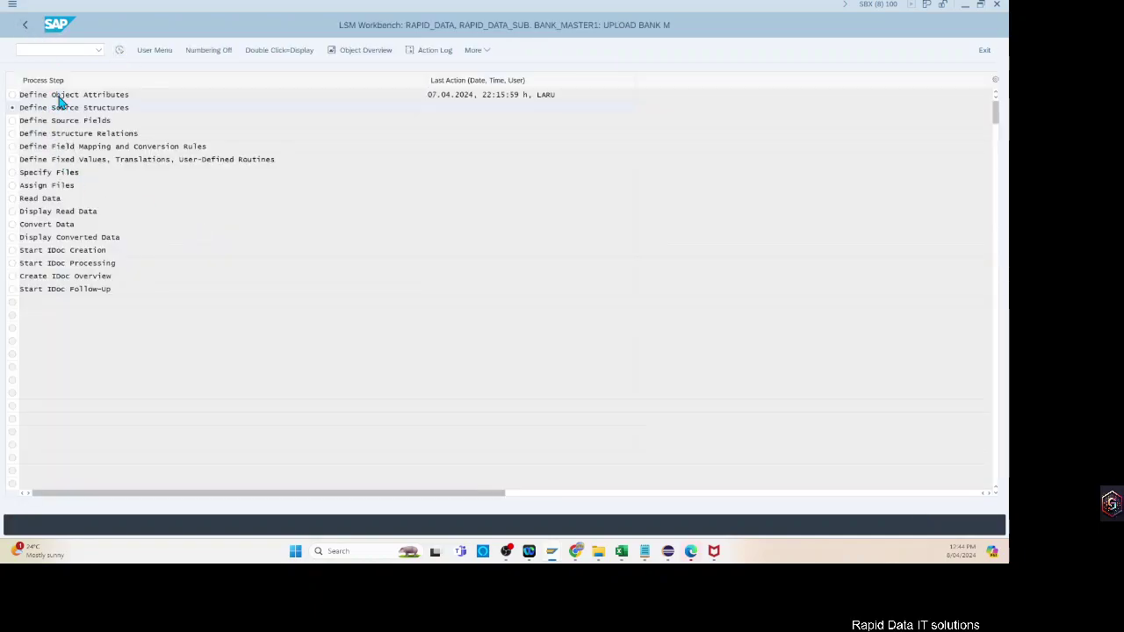
Open the object attributes in change mode, save them with the BUS1011 CREATE method, and return to the process steps.
{"action": "double_click", "coordinate": [57, 95]}
{"action": "left_click", "coordinate": [154, 50]}
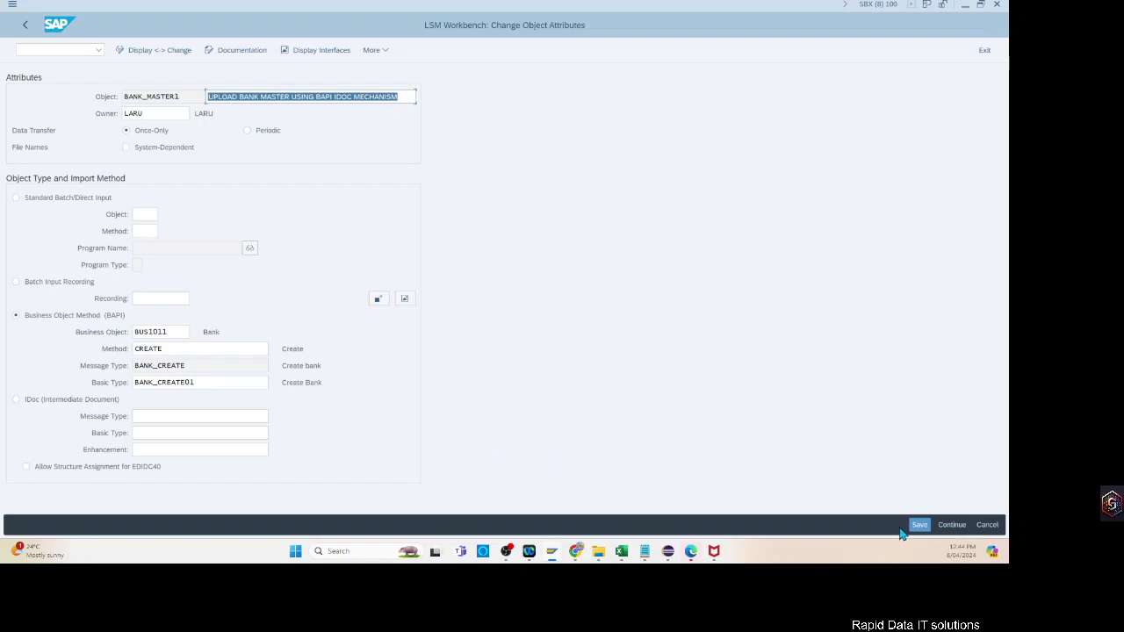
{"action": "left_click", "coordinate": [929, 527]}
{"action": "left_click", "coordinate": [25, 25]}
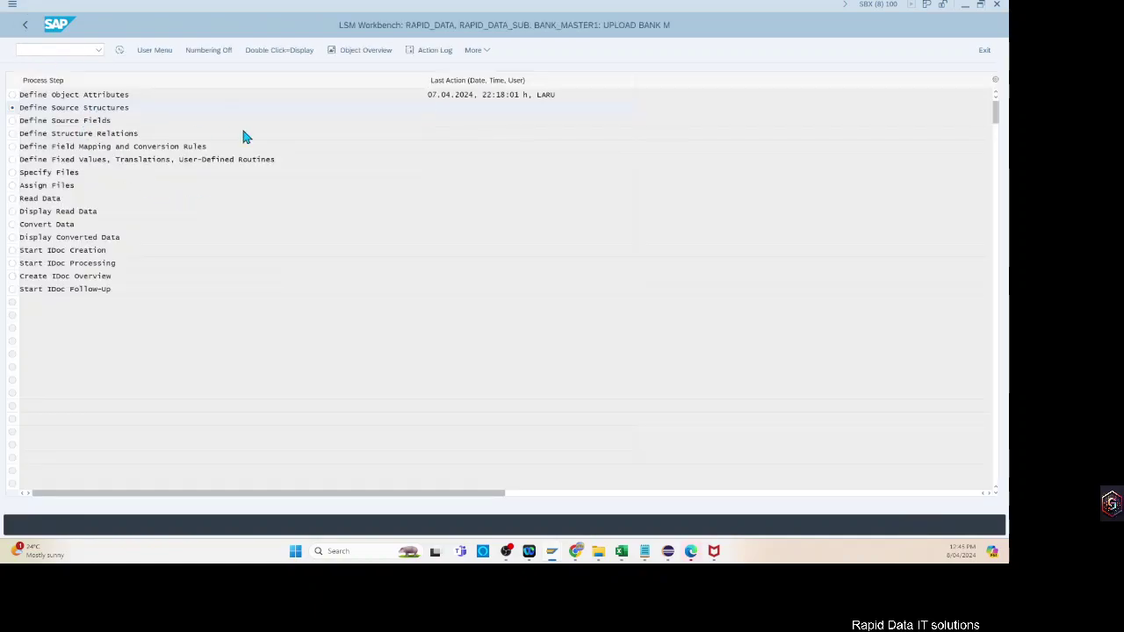
Create source structure HEADER_STUCTQ with the description "Bank master details", save it and return to the process steps.
{"action": "key", "text": "F8"}
{"action": "left_click", "coordinate": [129, 51]}
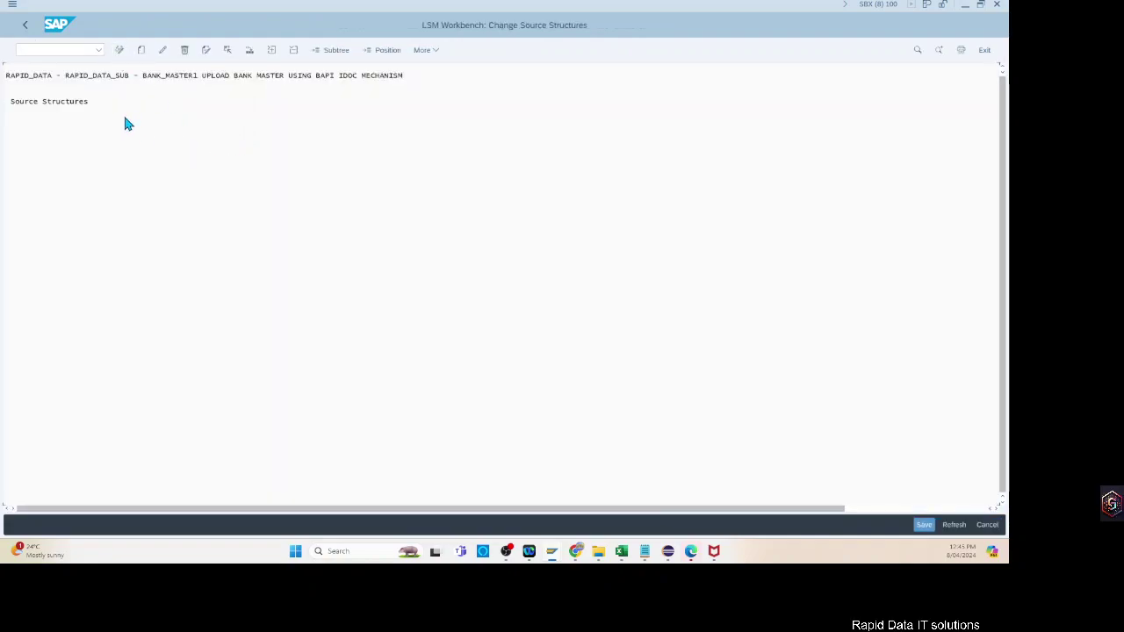
{"action": "type", "text": "HEADER"}
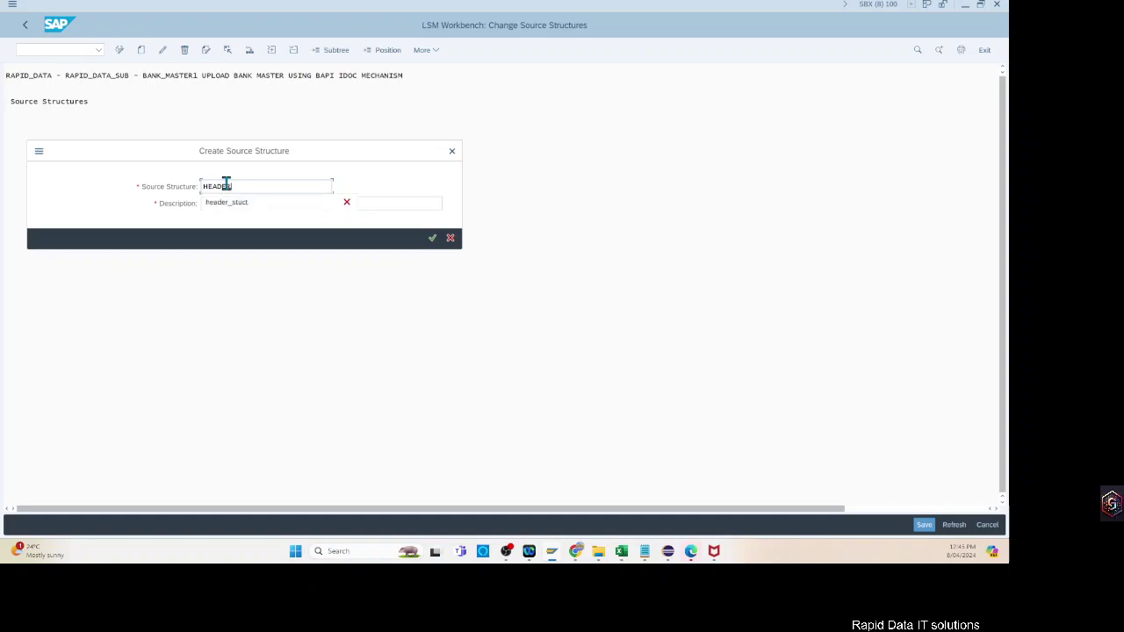
{"action": "key", "text": "Down"}
{"action": "key", "text": "Return"}
{"action": "key", "text": "Tab"}
{"action": "type", "text": "s"}
{"action": "key", "text": "Return"}
{"action": "left_click", "coordinate": [924, 525]}
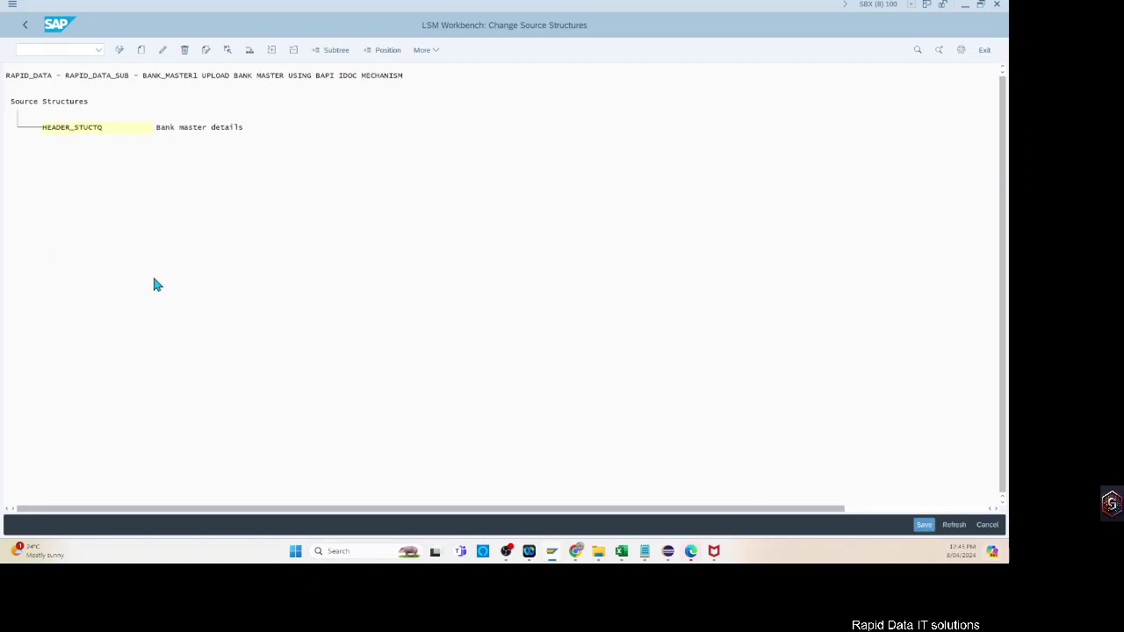
{"action": "key", "text": "F3"}
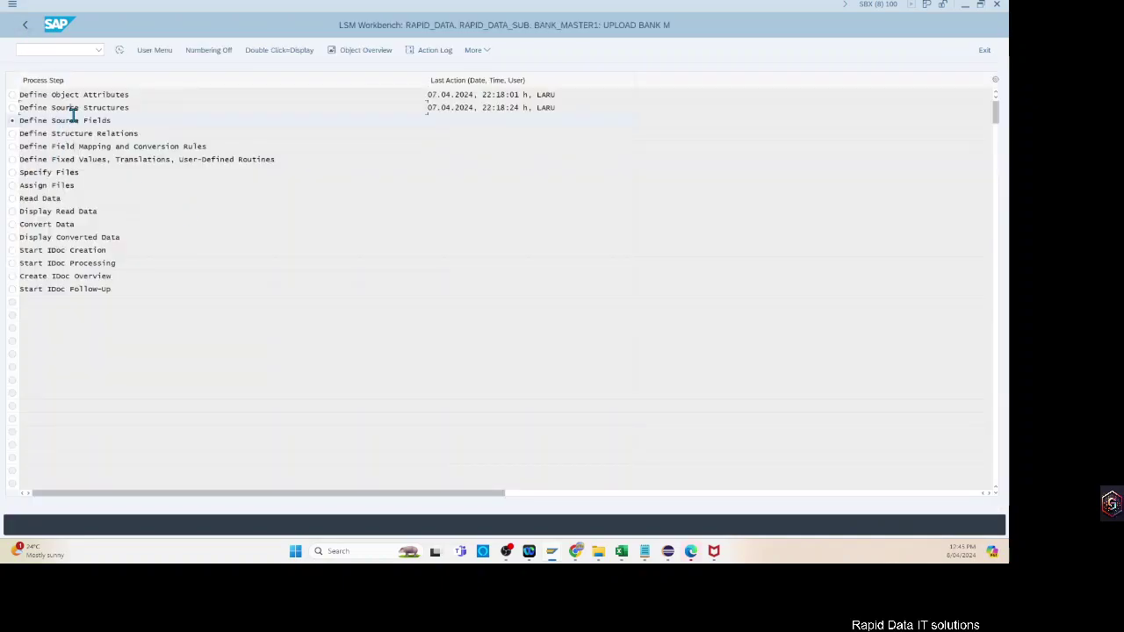
Open the source fields of HEADER_STUCTQ for editing and add the fields BANKS, BANKL, BANKA and PROVZ.
{"action": "double_click", "coordinate": [80, 122]}
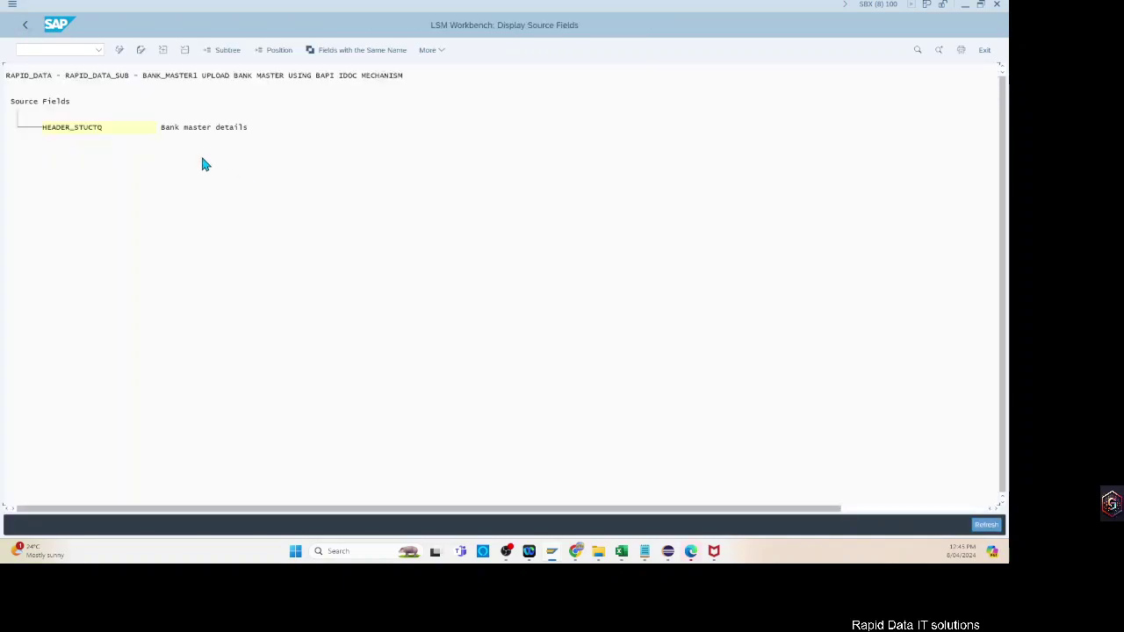
{"action": "left_click", "coordinate": [119, 50]}
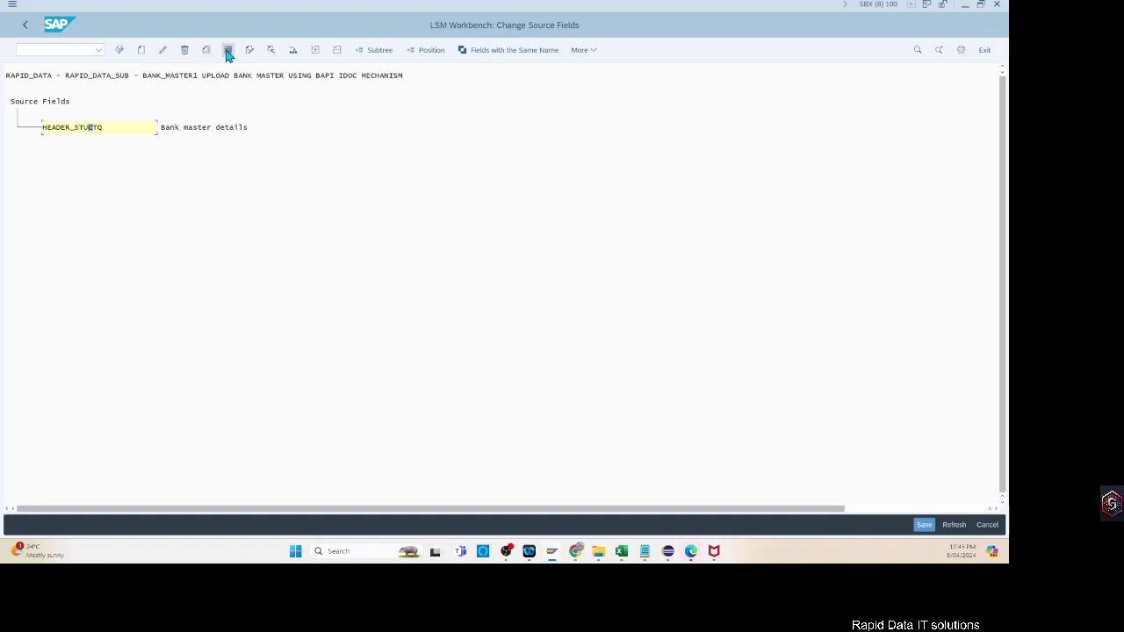
{"action": "left_click", "coordinate": [227, 50]}
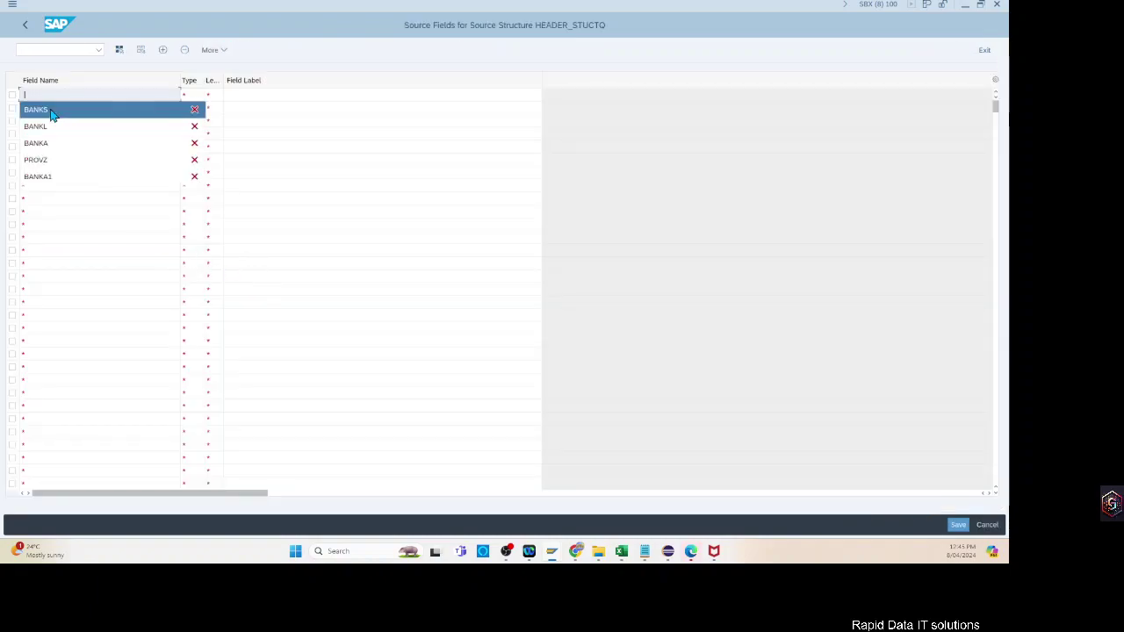
{"action": "left_click", "coordinate": [48, 110]}
{"action": "left_click", "coordinate": [46, 123]}
{"action": "left_click", "coordinate": [49, 122]}
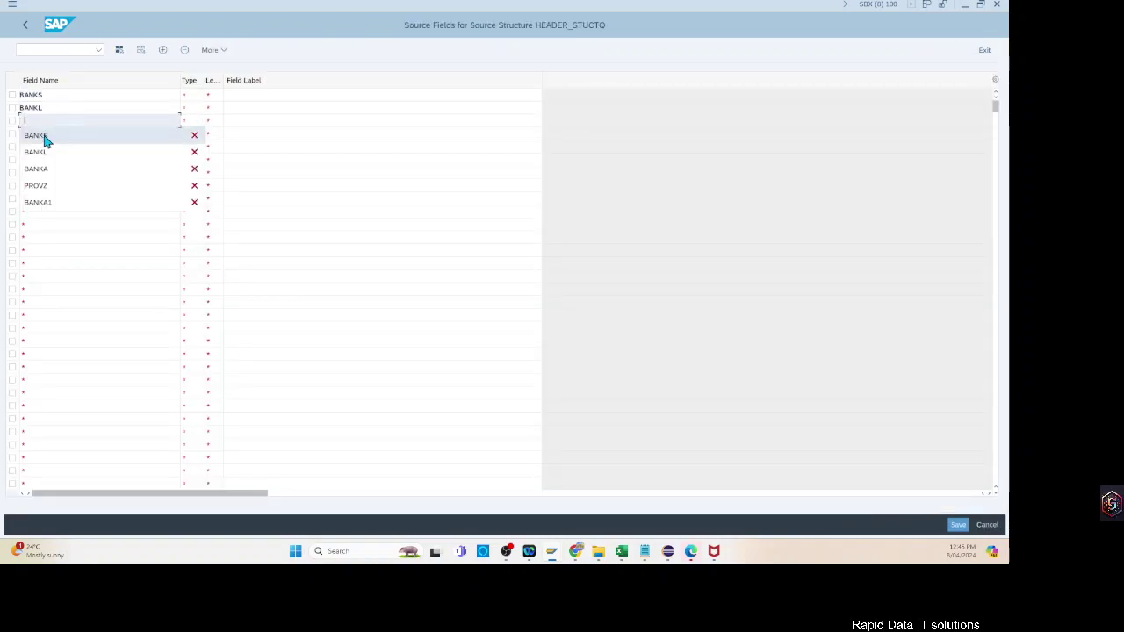
{"action": "left_click", "coordinate": [45, 170]}
{"action": "left_click", "coordinate": [45, 132]}
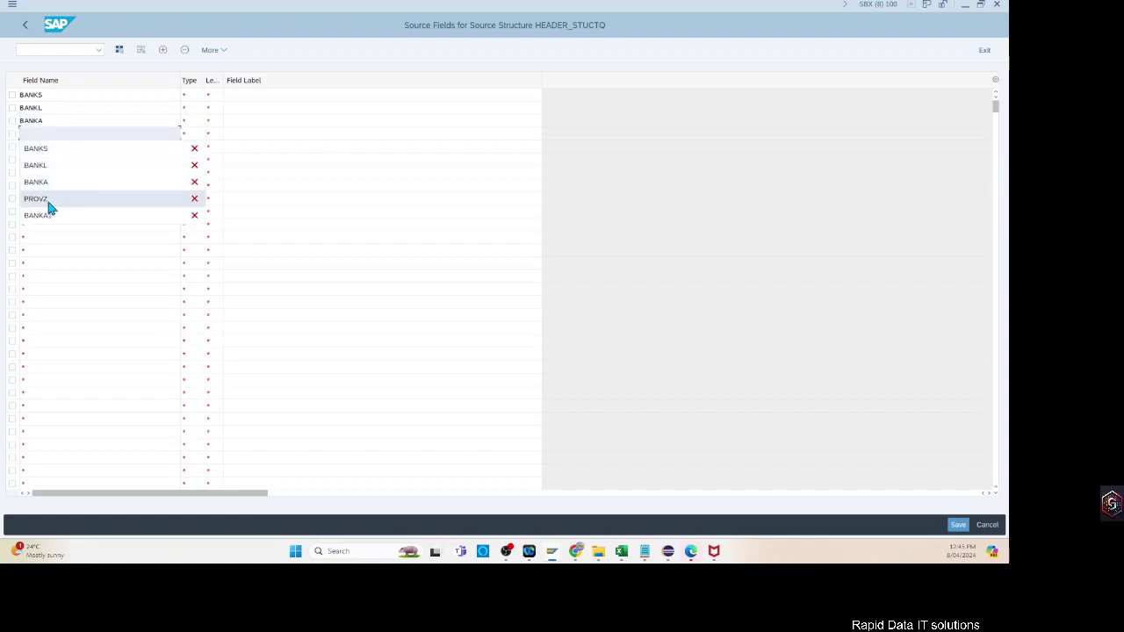
{"action": "left_click", "coordinate": [49, 203]}
Set type C and length 100 for the fields BANKS, BANKL, BANKA and PROVZ.
{"action": "left_click", "coordinate": [188, 94]}
{"action": "left_click", "coordinate": [188, 107]}
{"action": "left_click", "coordinate": [189, 121]}
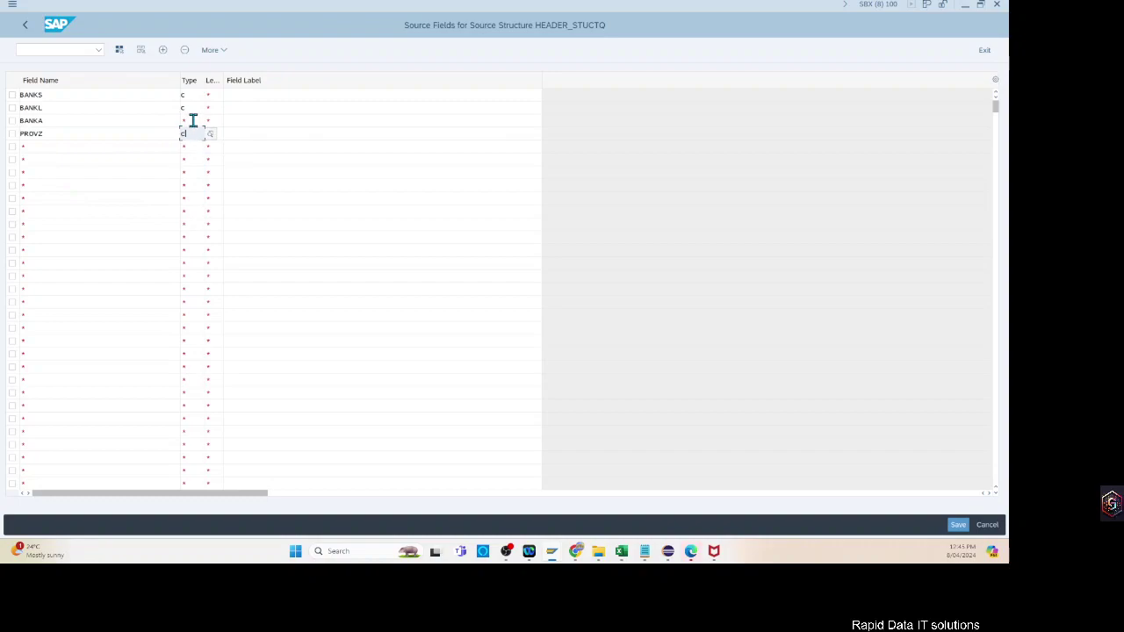
{"action": "left_click", "coordinate": [195, 138]}
{"action": "left_click", "coordinate": [215, 94]}
{"action": "left_click", "coordinate": [216, 115]}
{"action": "left_click", "coordinate": [210, 107]}
{"action": "left_click", "coordinate": [215, 124]}
{"action": "left_click", "coordinate": [216, 124]}
{"action": "left_click", "coordinate": [212, 138]}
{"action": "left_click", "coordinate": [212, 134]}
{"action": "left_click", "coordinate": [215, 145]}
Confirm the source field entries, save the changes and return to the process steps.
{"action": "left_click", "coordinate": [285, 98]}
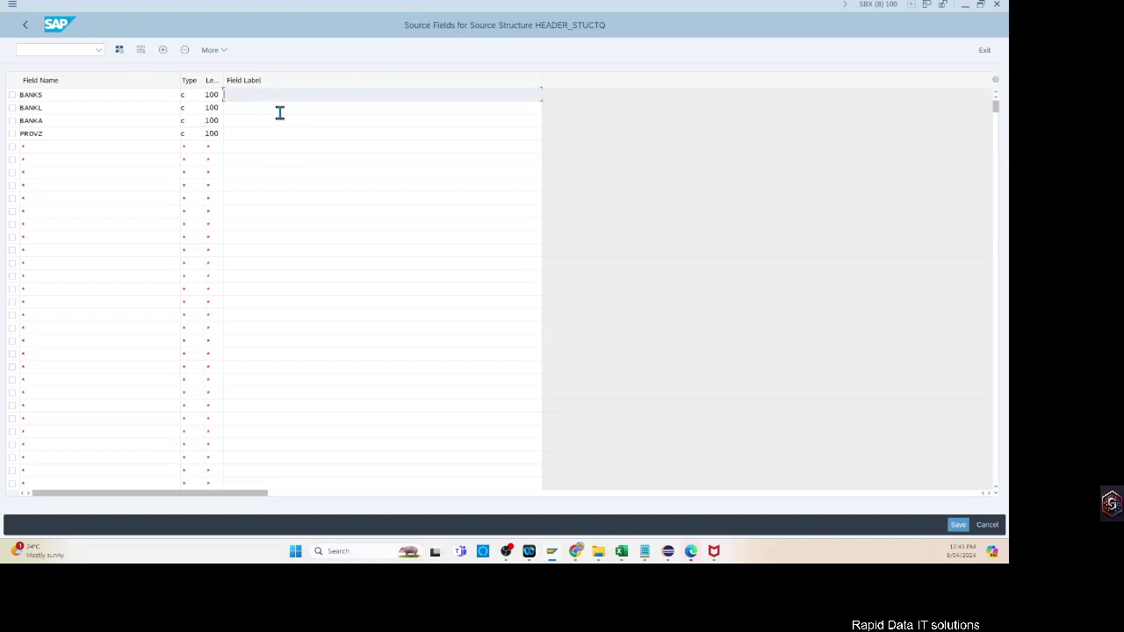
{"action": "key", "text": "Return"}
{"action": "left_click", "coordinate": [951, 524]}
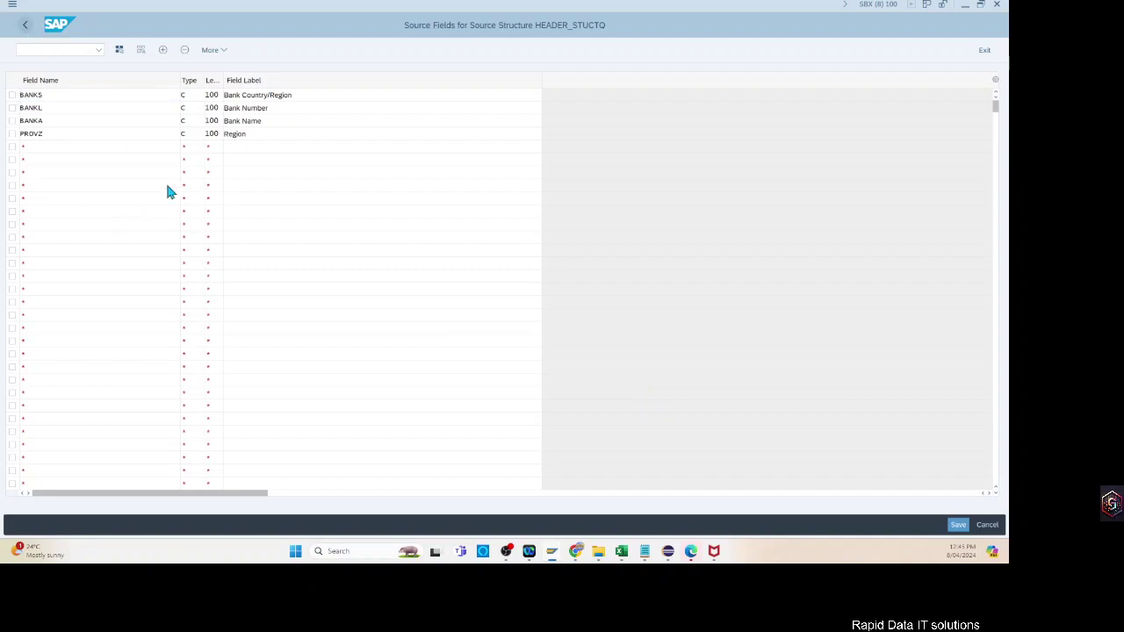
{"action": "key", "text": "F3"}
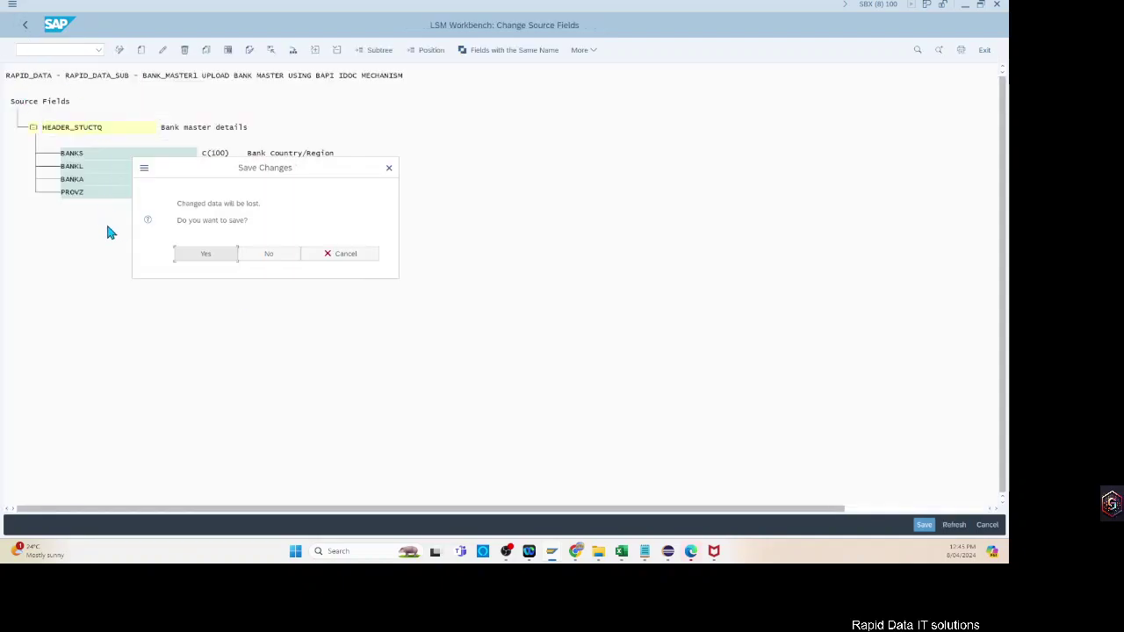
{"action": "left_click", "coordinate": [186, 257]}
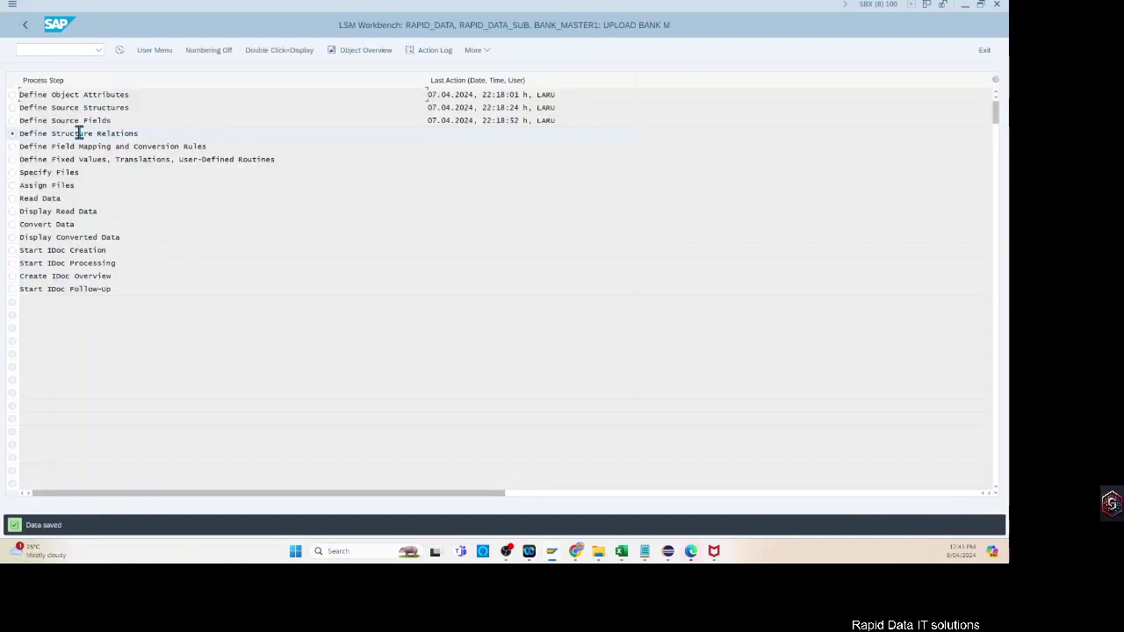
Relate HEADER_STUCTQ to segments E1BANK_CREATE and E1BP1011_ADDRESS in the structure relations, save and return to the process steps.
{"action": "key", "text": "ctrl+F8"}
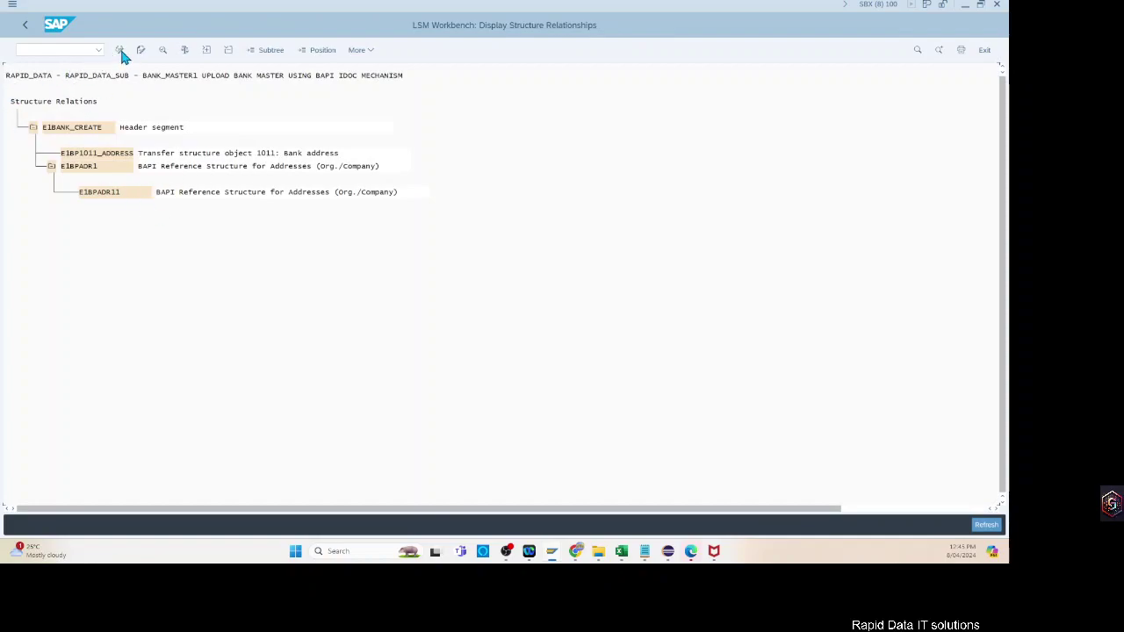
{"action": "key", "text": "ctrl+F1"}
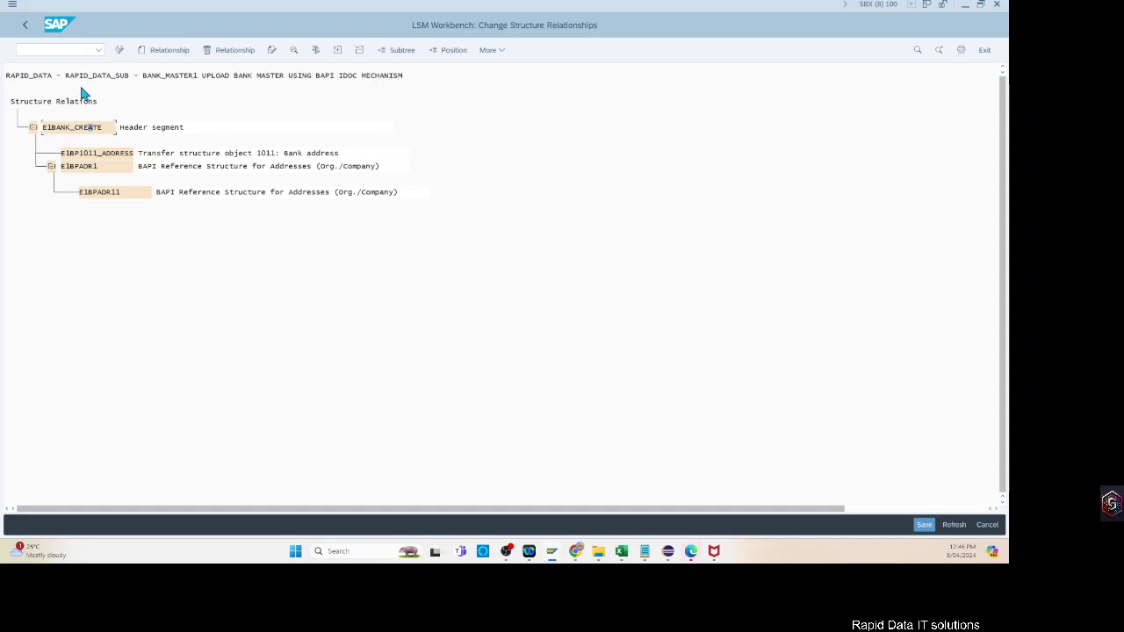
{"action": "left_click", "coordinate": [161, 55]}
{"action": "left_click", "coordinate": [117, 155]}
{"action": "left_click", "coordinate": [170, 51]}
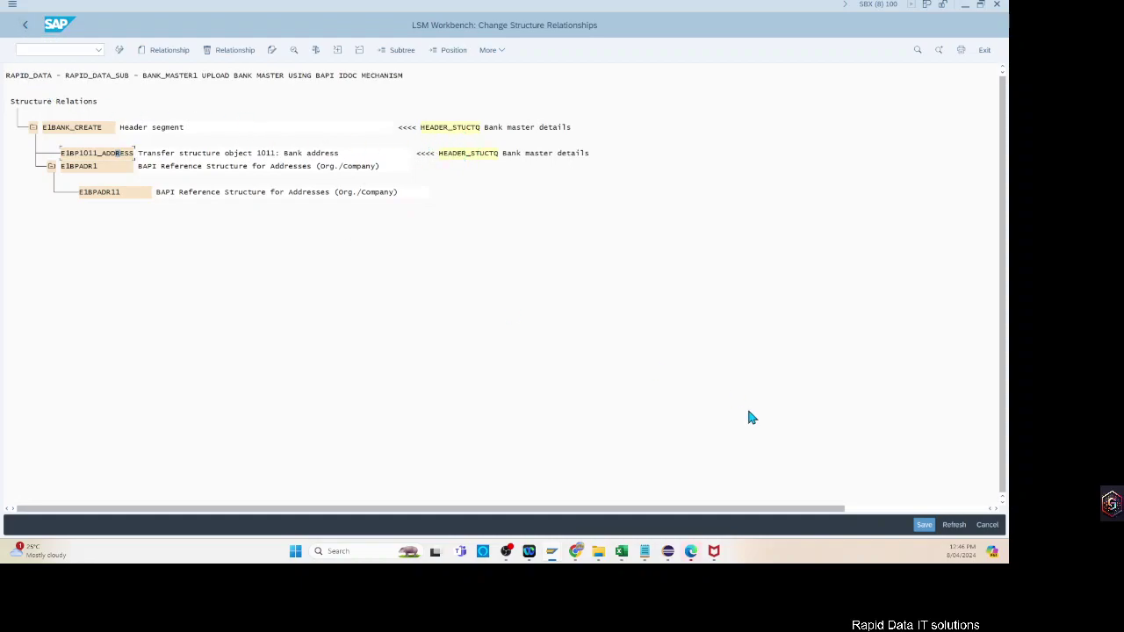
{"action": "left_click", "coordinate": [922, 526]}
{"action": "left_click", "coordinate": [26, 25]}
Open the field mapping in change mode, and map BANK_CTRY to source field BANKS and BANK_KEY to BANKL.
{"action": "double_click", "coordinate": [77, 147]}
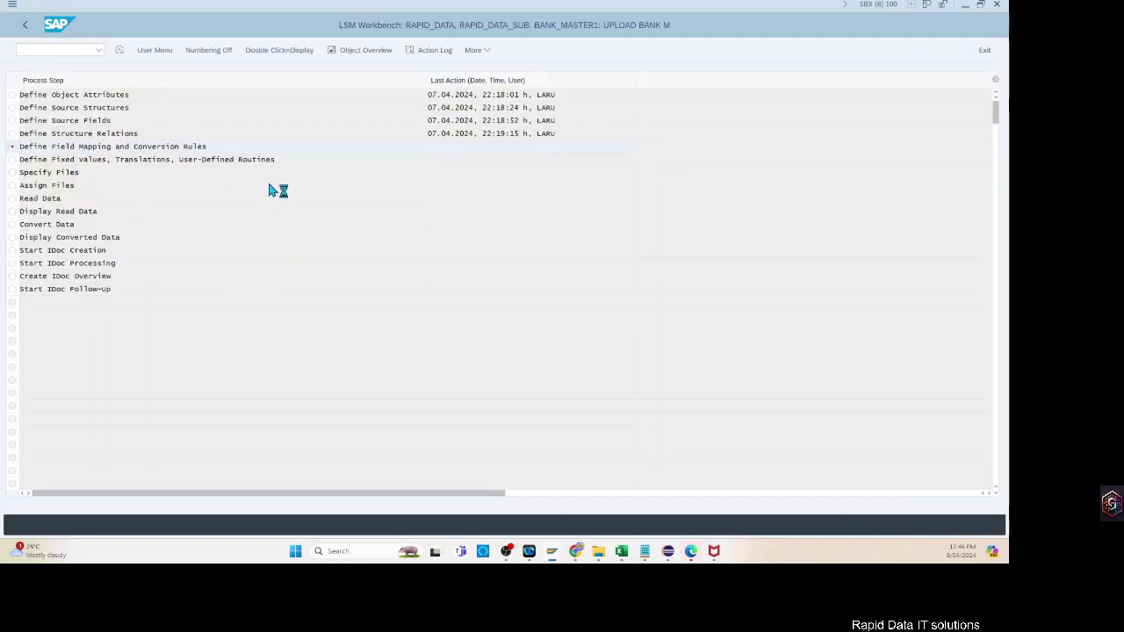
{"action": "left_click", "coordinate": [120, 50]}
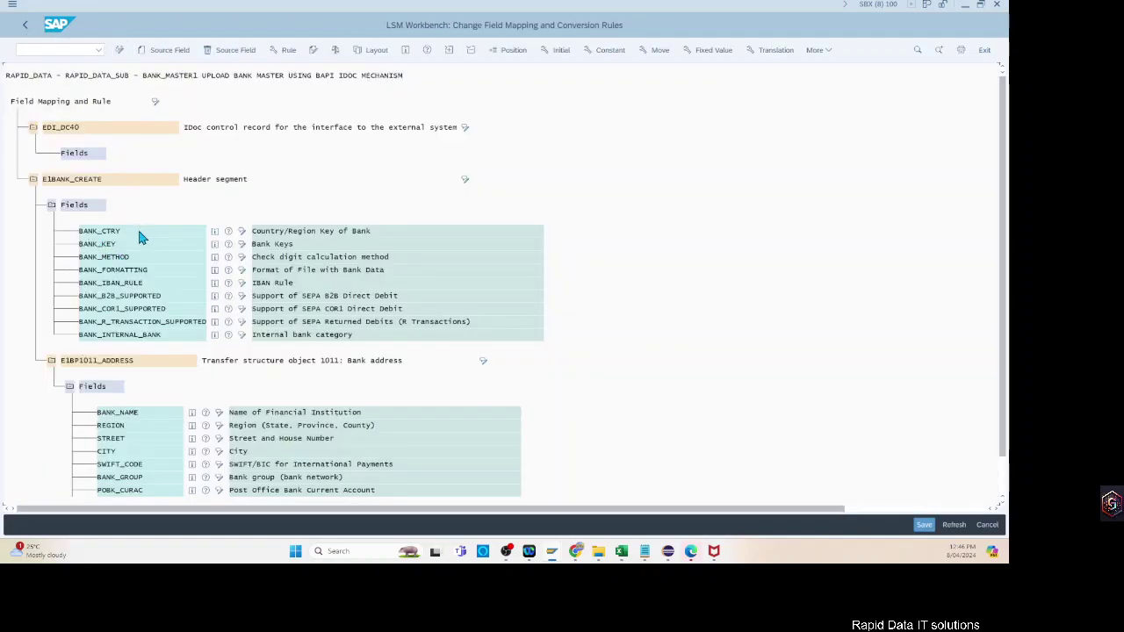
{"action": "double_click", "coordinate": [98, 230]}
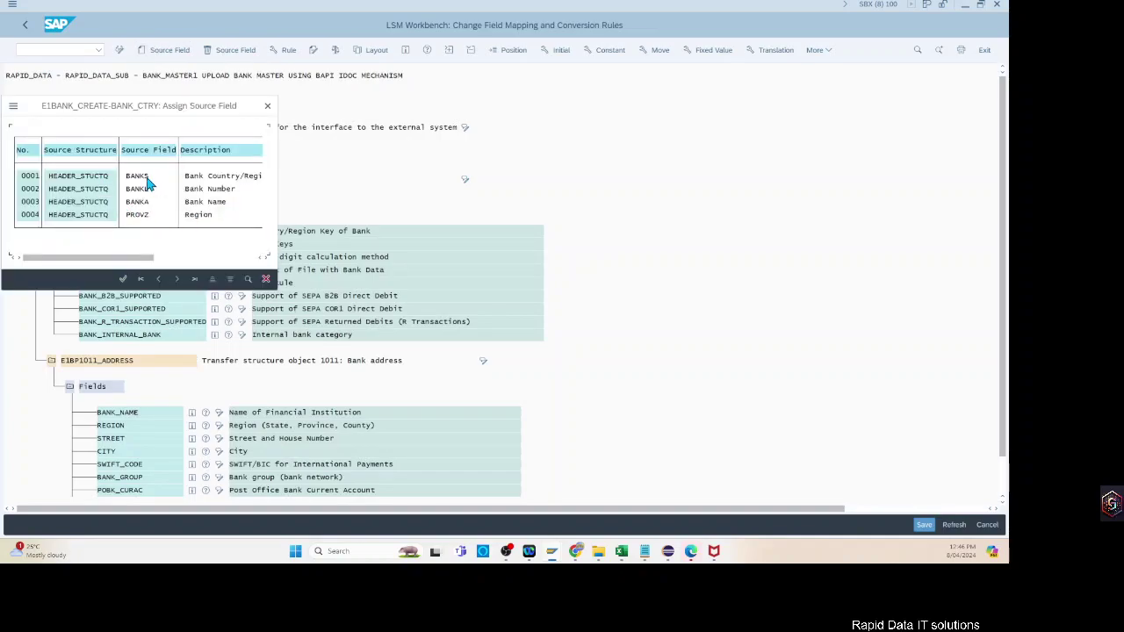
{"action": "double_click", "coordinate": [195, 190]}
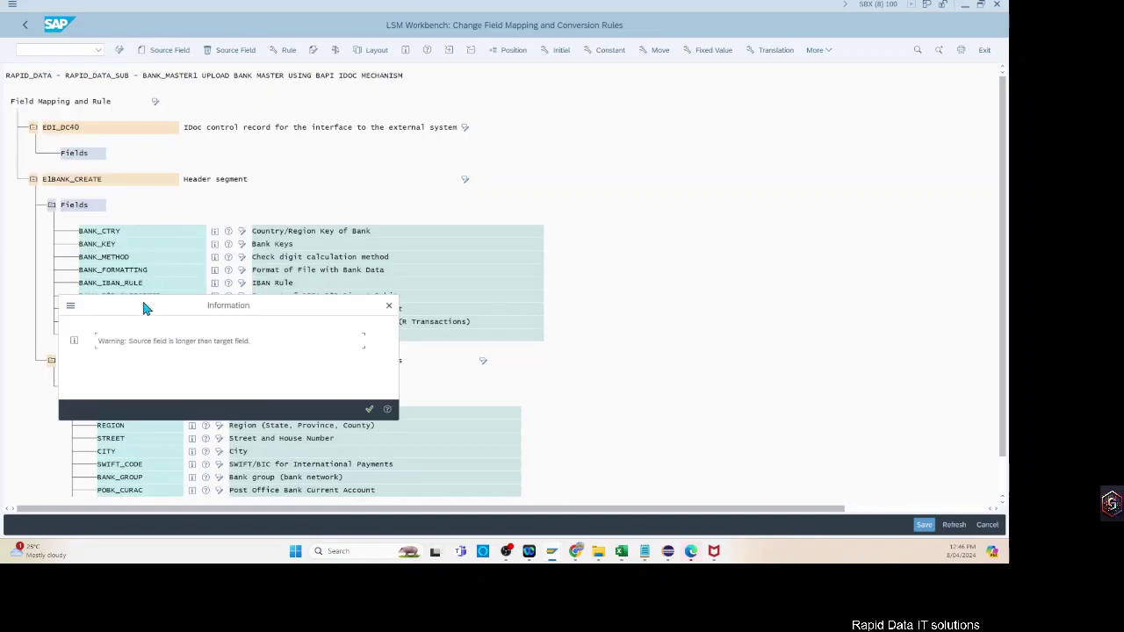
{"action": "left_click", "coordinate": [369, 411]}
{"action": "left_click", "coordinate": [163, 50]}
{"action": "double_click", "coordinate": [152, 190]}
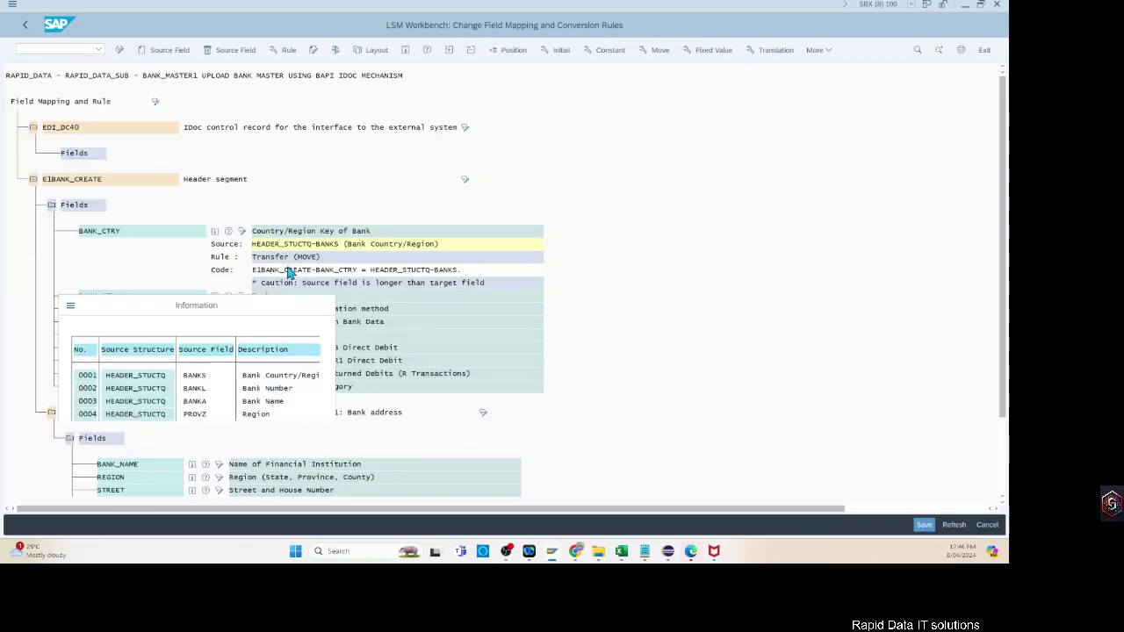
{"action": "left_click", "coordinate": [369, 408]}
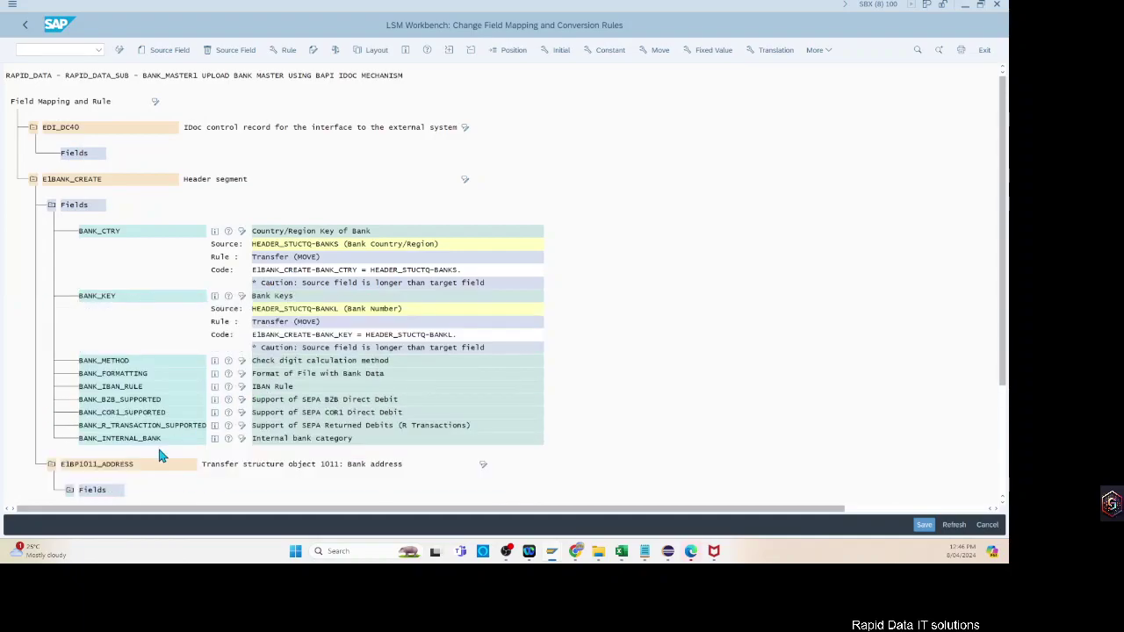
Map BANK_NAME in segment E1BP1011_ADDRESS to source field BANKA.
{"action": "scroll", "coordinate": [157, 443], "scroll_direction": "down", "scroll_amount": 1}
{"action": "left_click", "coordinate": [155, 467]}
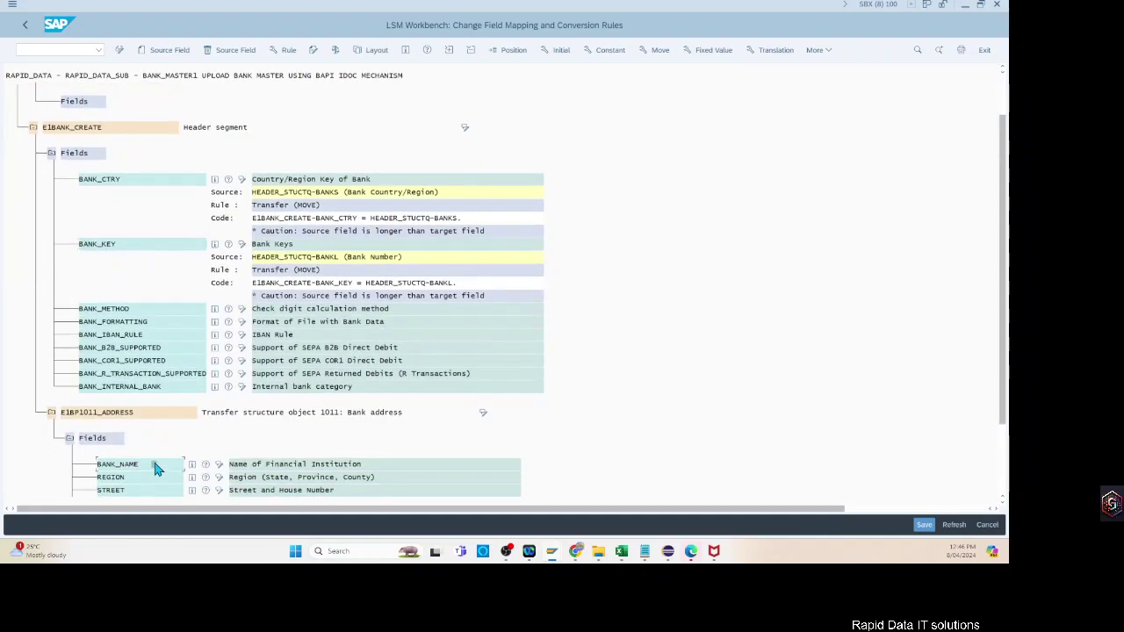
{"action": "left_click", "coordinate": [163, 53]}
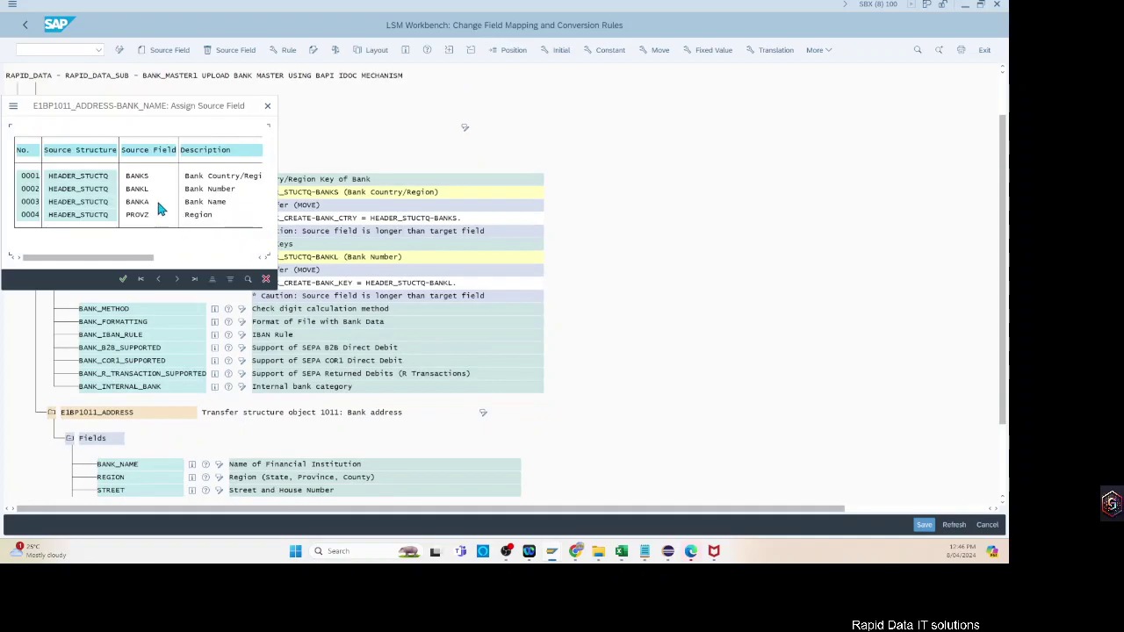
{"action": "double_click", "coordinate": [158, 203]}
{"action": "left_click", "coordinate": [367, 410]}
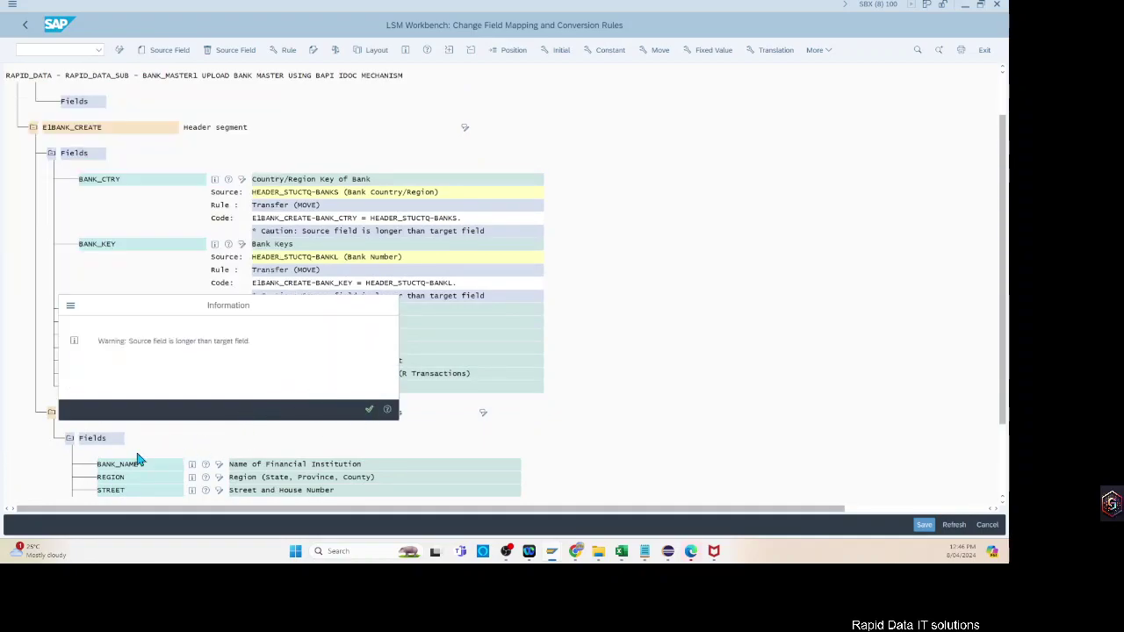
Map REGION in segment E1BP1011_ADDRESS to source field PROVZ, save the field mapping and return to the process steps.
{"action": "scroll", "coordinate": [152, 470], "scroll_direction": "down", "scroll_amount": 1}
{"action": "scroll", "coordinate": [150, 470], "scroll_direction": "down", "scroll_amount": 3}
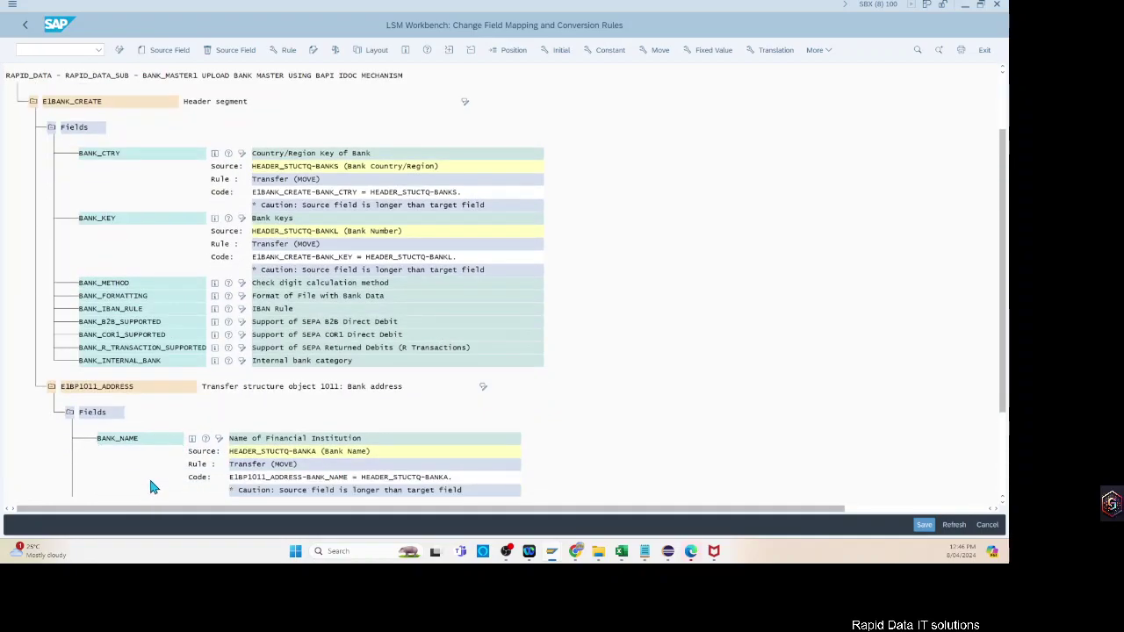
{"action": "left_click", "coordinate": [161, 50]}
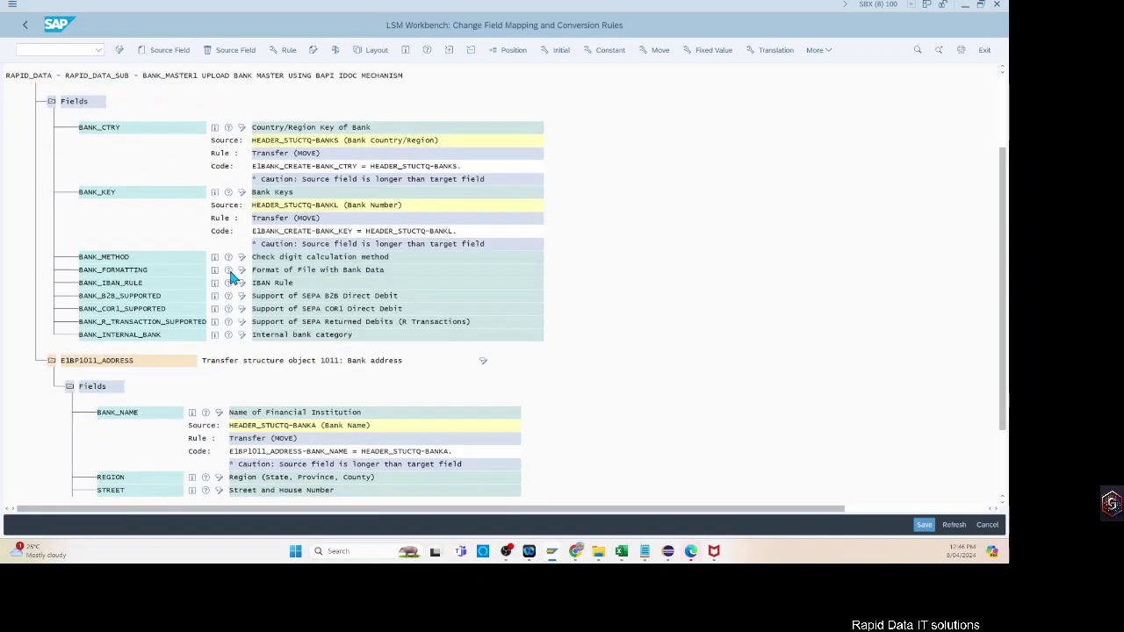
{"action": "double_click", "coordinate": [162, 219]}
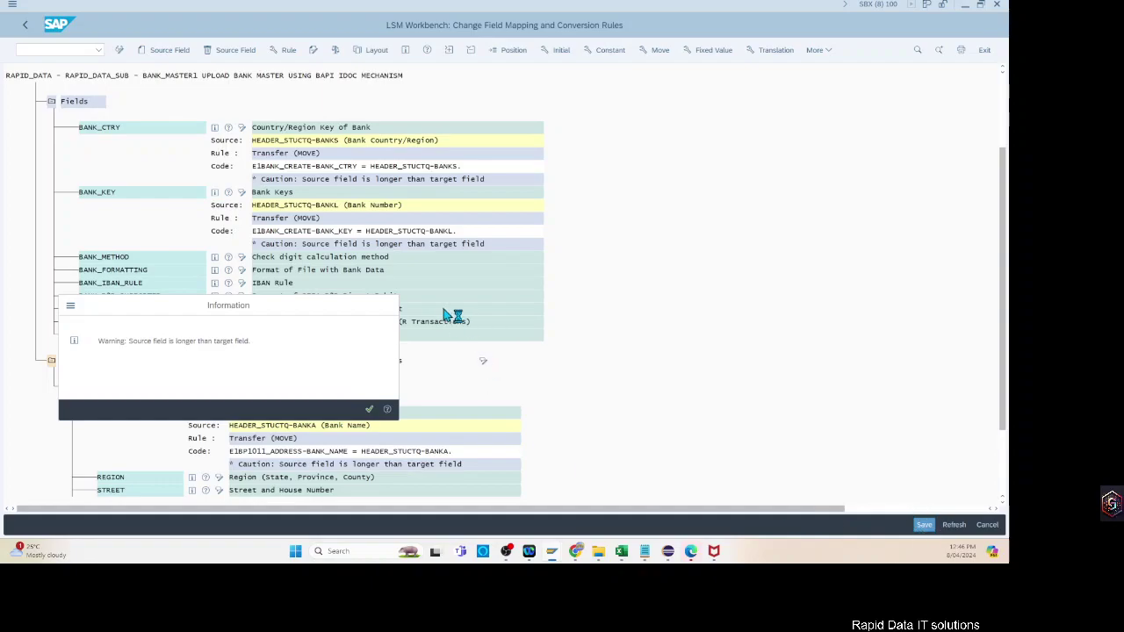
{"action": "key", "text": "Return"}
{"action": "left_click", "coordinate": [924, 526]}
{"action": "left_click", "coordinate": [26, 26]}
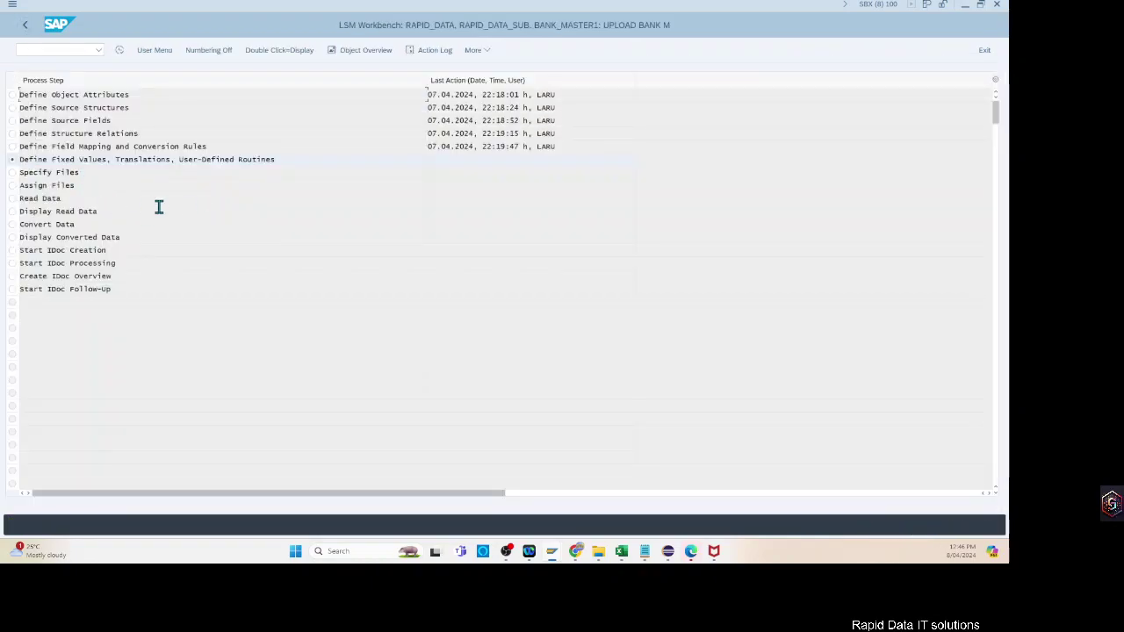
Open the file specification in change mode and choose BABKDATA.txt from the Desktop as the legacy data file on the PC.
{"action": "double_click", "coordinate": [64, 172]}
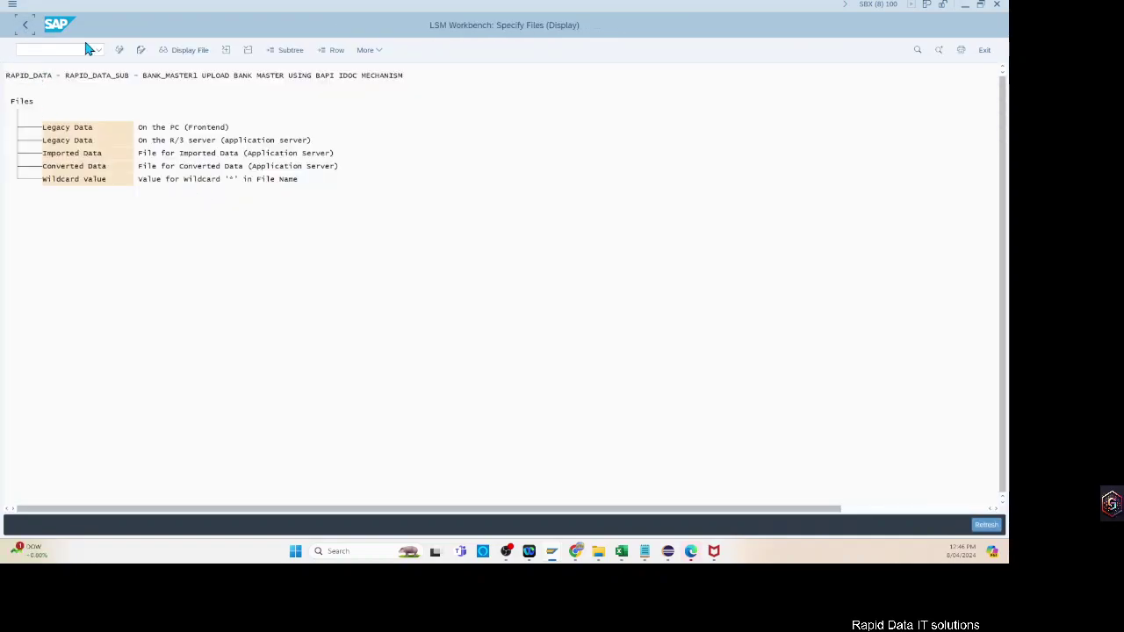
{"action": "left_click", "coordinate": [120, 50]}
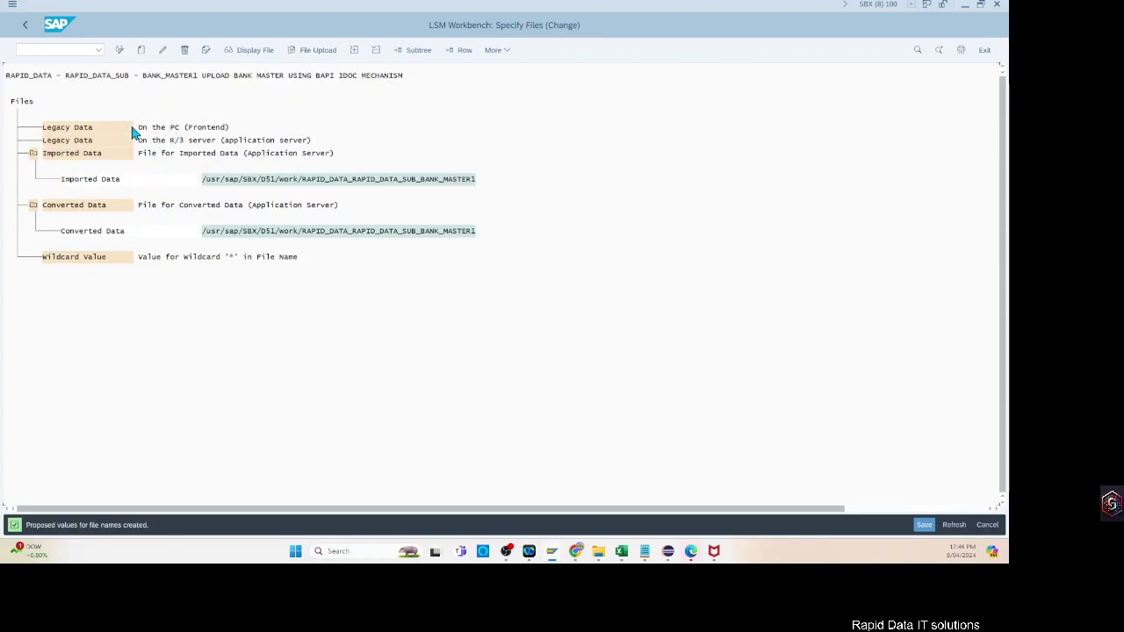
{"action": "double_click", "coordinate": [183, 127]}
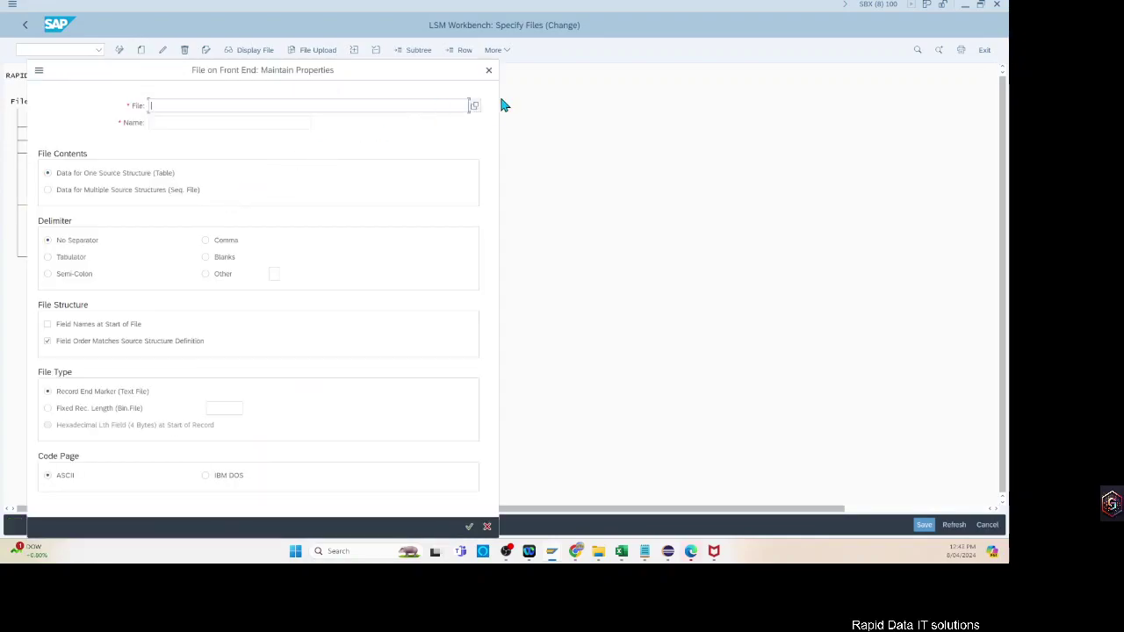
{"action": "left_click", "coordinate": [474, 106]}
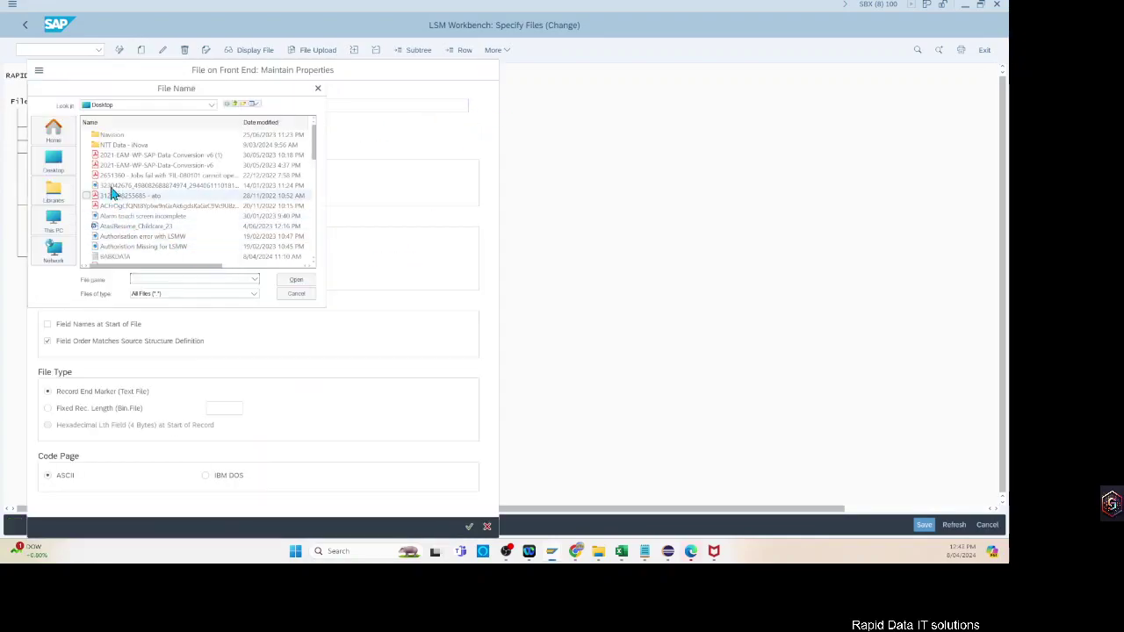
{"action": "left_click", "coordinate": [50, 170]}
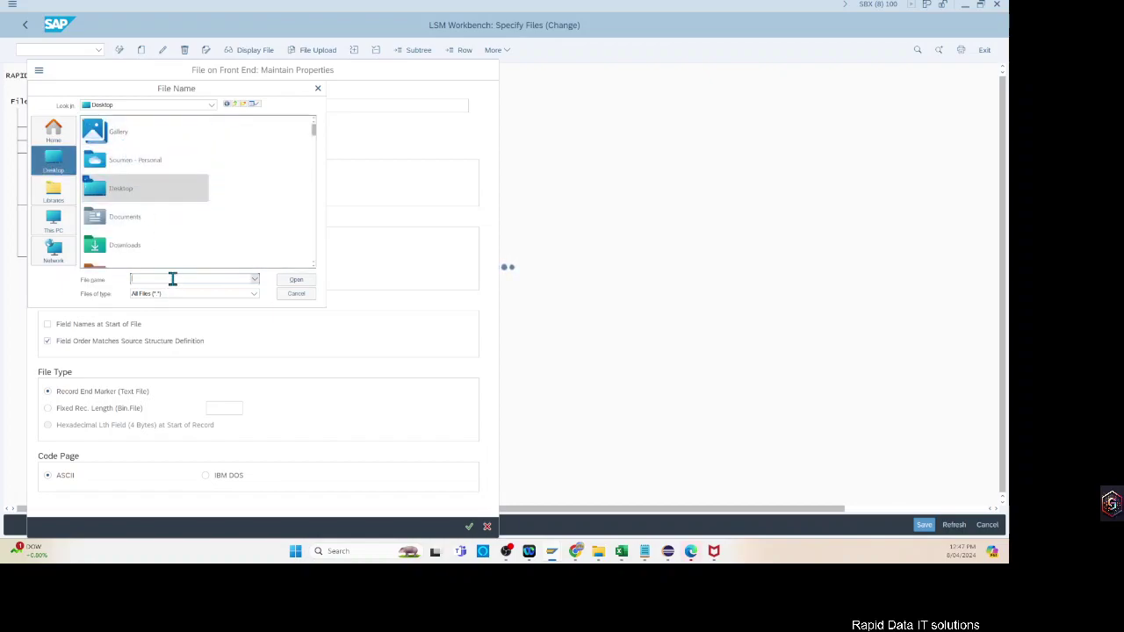
{"action": "type", "text": "ban"}
{"action": "left_click", "coordinate": [156, 286]}
{"action": "left_click", "coordinate": [281, 282]}
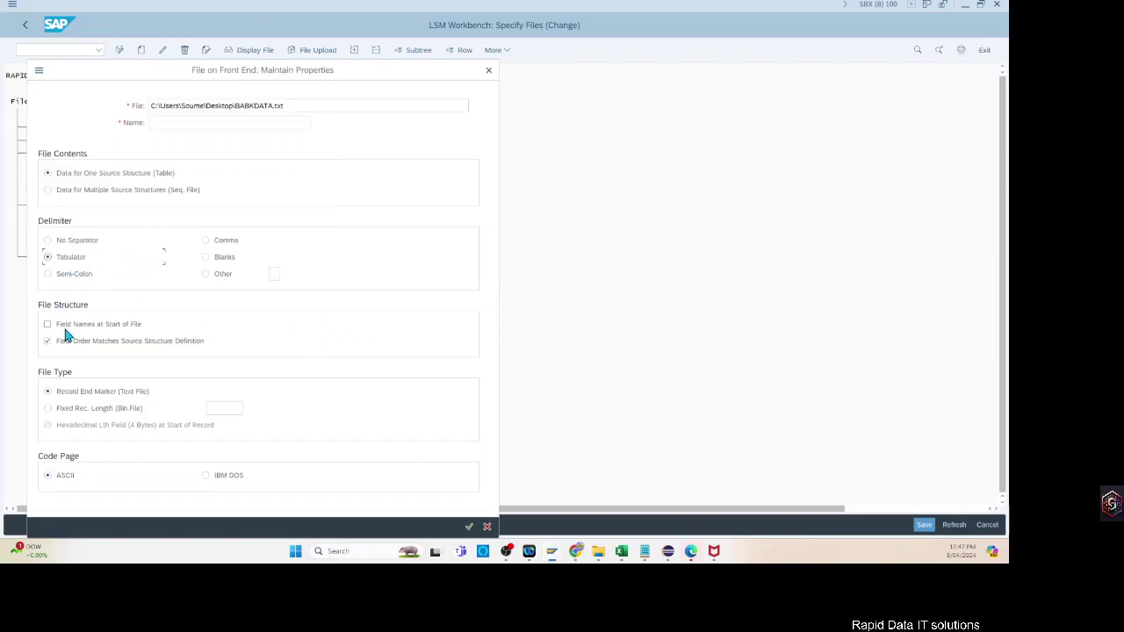
Name the legacy file BANK DATA, with tabulator delimiter and field names at start of file, and confirm its properties.
{"action": "left_click", "coordinate": [469, 527]}
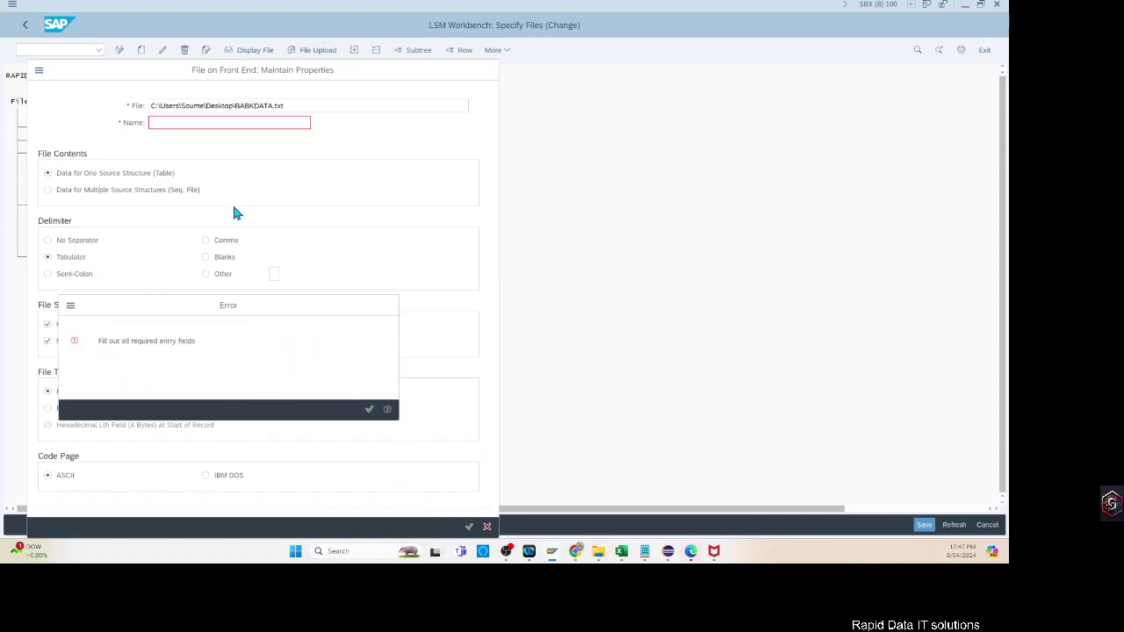
{"action": "left_click", "coordinate": [195, 122]}
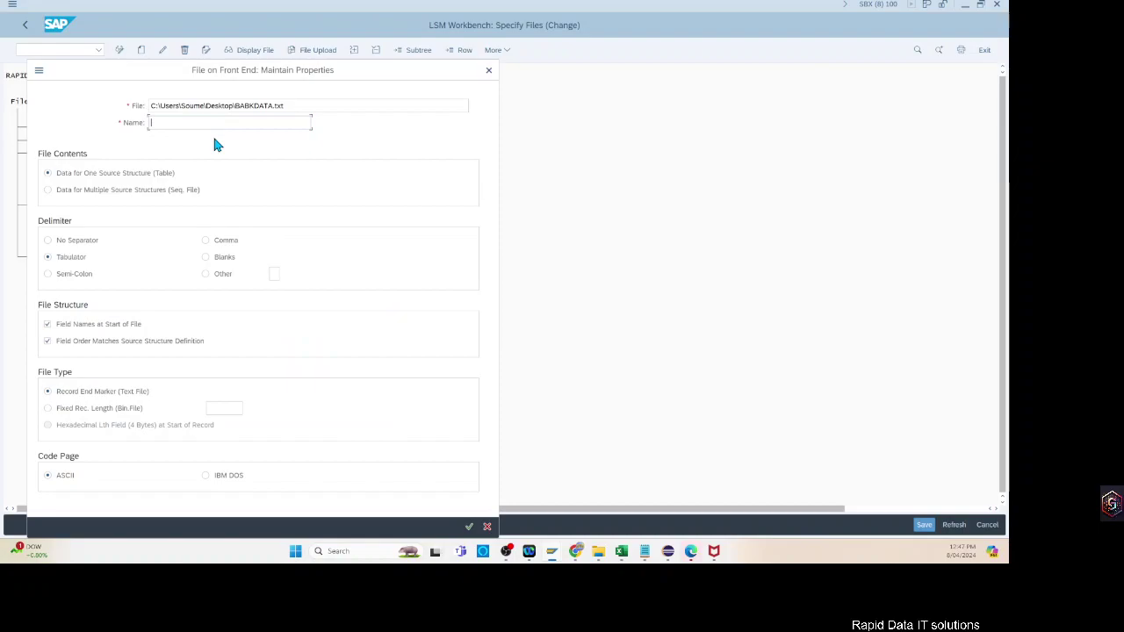
{"action": "type", "text": "bank"}
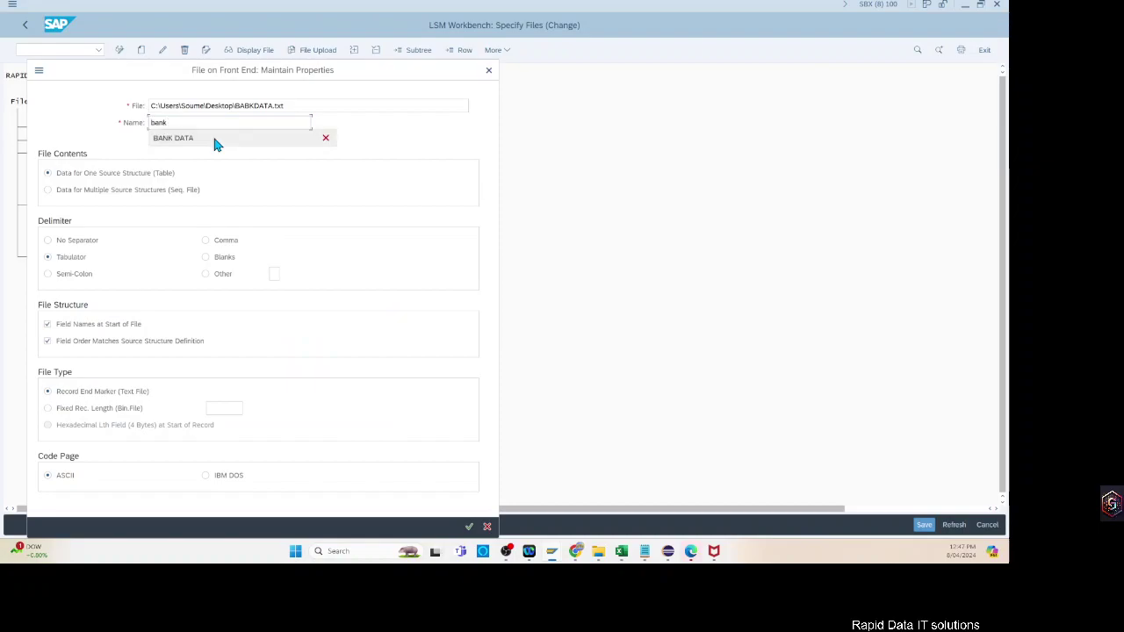
{"action": "left_click", "coordinate": [215, 141]}
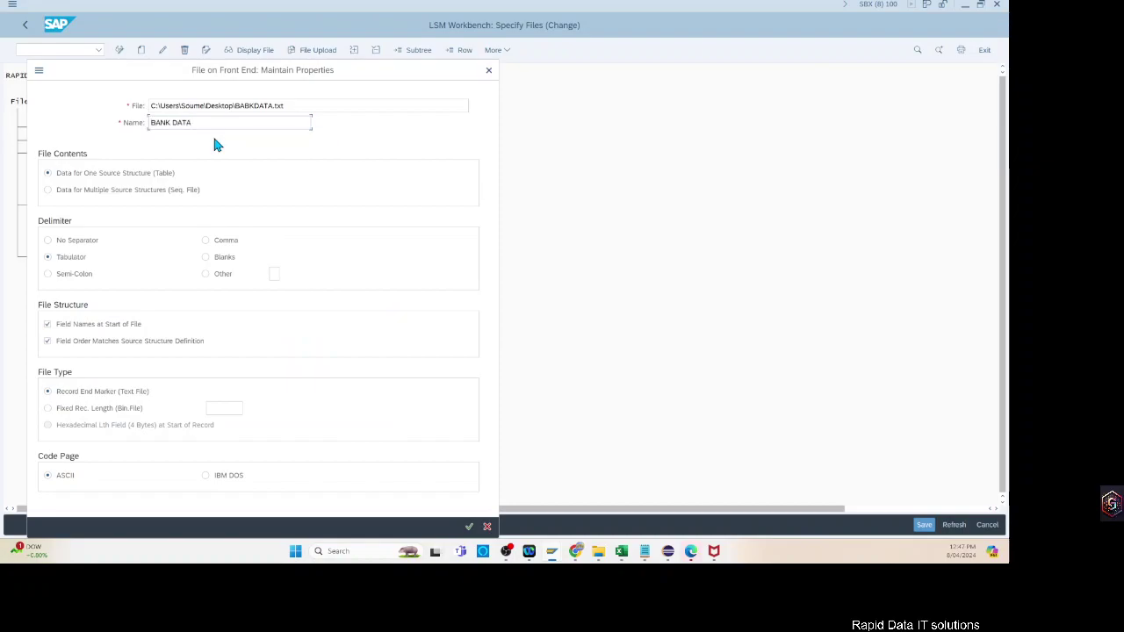
{"action": "key", "text": "Return"}
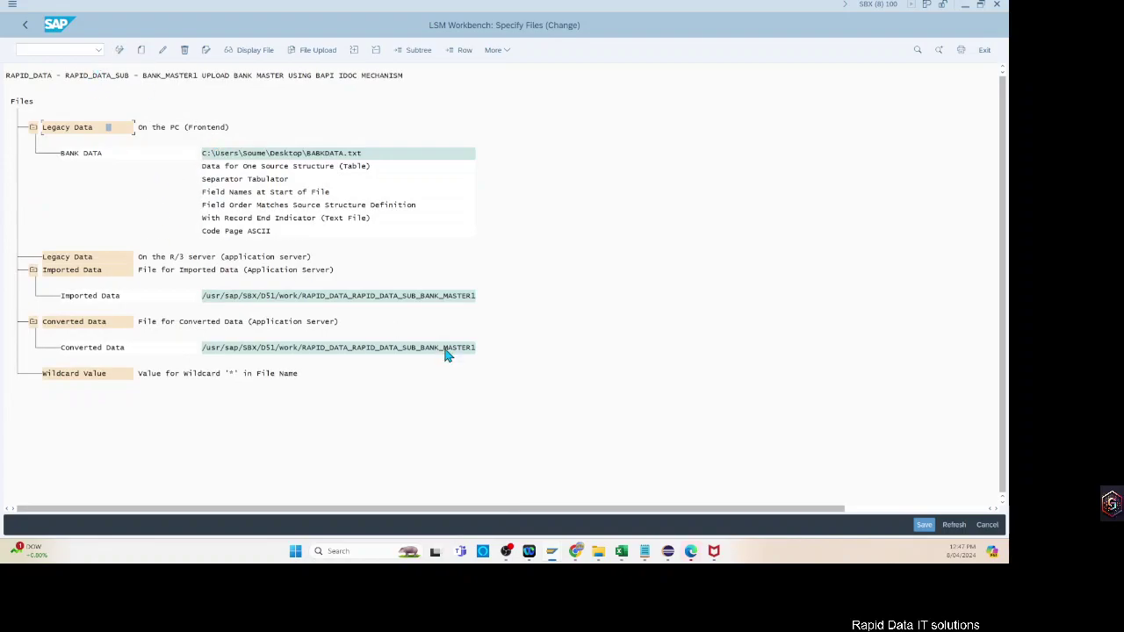
{"action": "double_click", "coordinate": [382, 301]}
{"action": "left_click", "coordinate": [339, 187]}
{"action": "key", "text": "shift+Home"}
{"action": "key", "text": "Delete"}
{"action": "key", "text": "Return"}
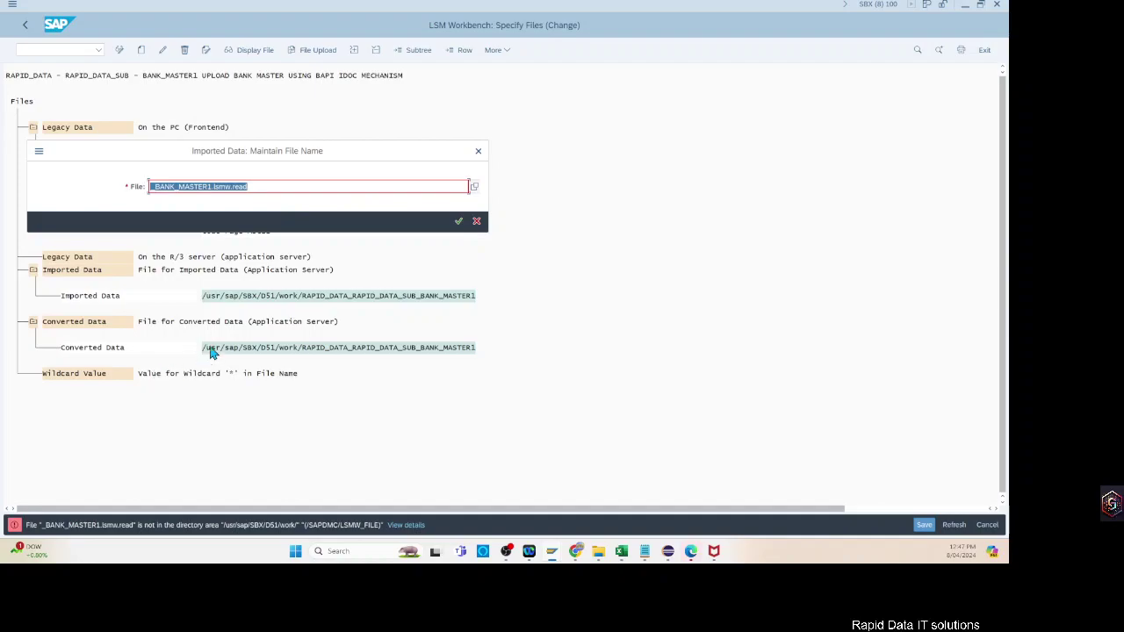
{"action": "left_click", "coordinate": [478, 220]}
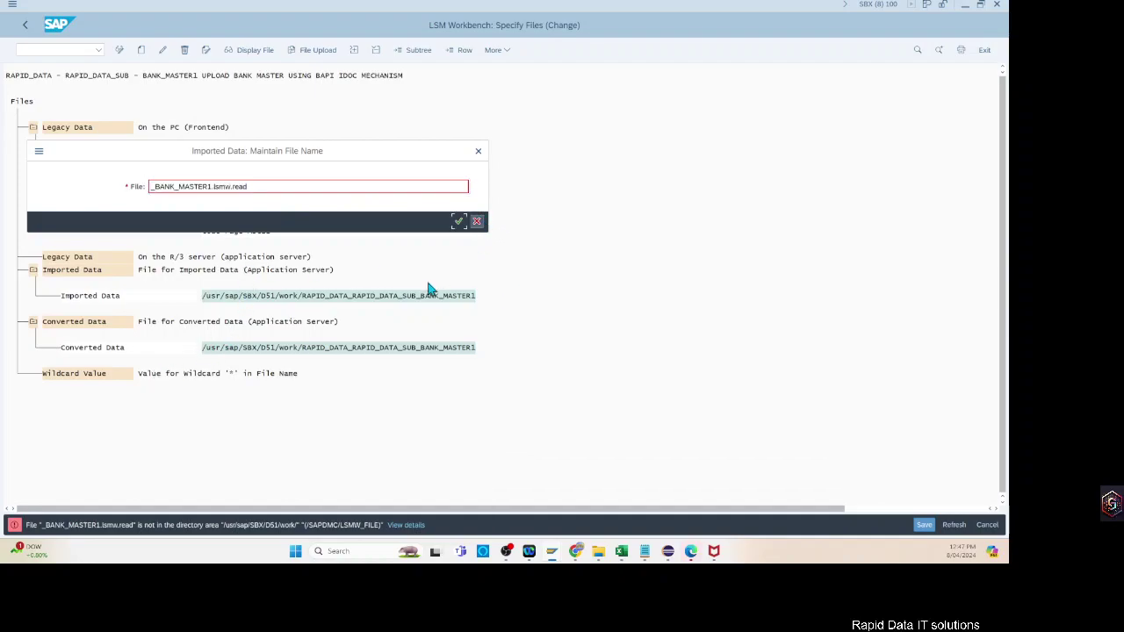
Shorten the imported data file name to /usr/sap/SBX/D51/work/RAPID_DATA_RAPID_DATA_S.
{"action": "double_click", "coordinate": [284, 298]}
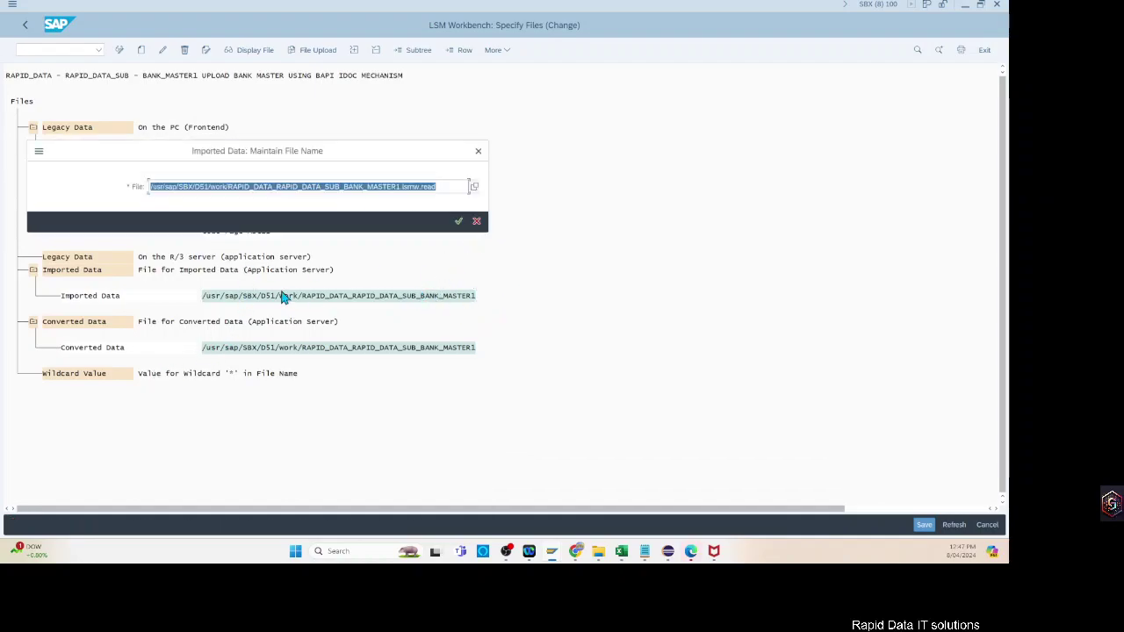
{"action": "left_click_drag", "start_coordinate": [336, 188], "coordinate": [694, 202]}
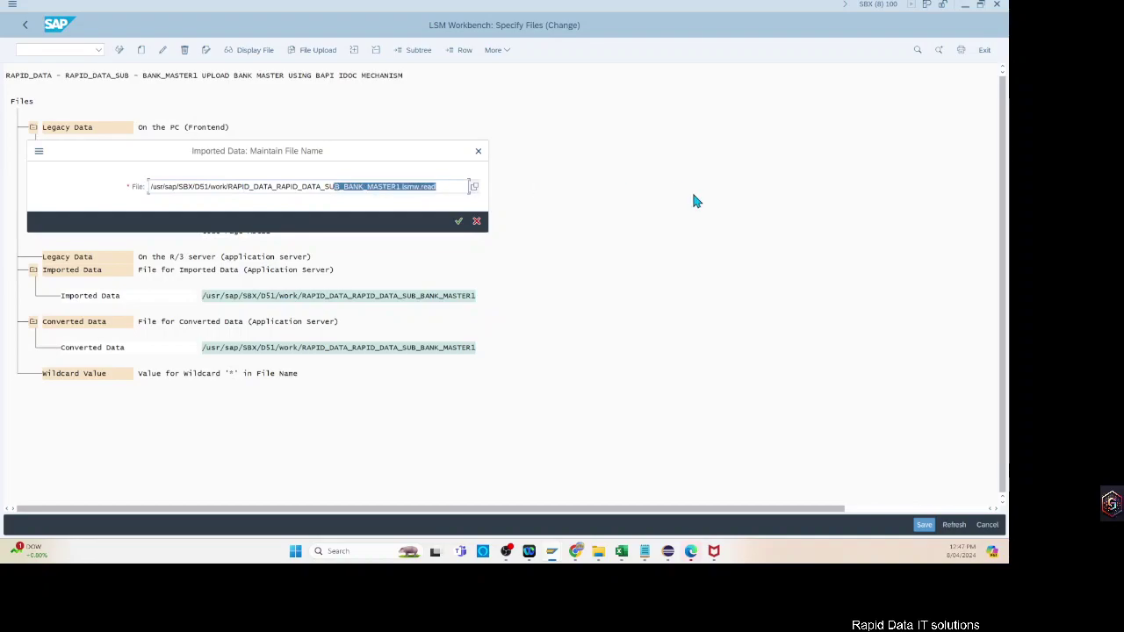
{"action": "key", "text": "BackSpace"}
{"action": "key", "text": "Return"}
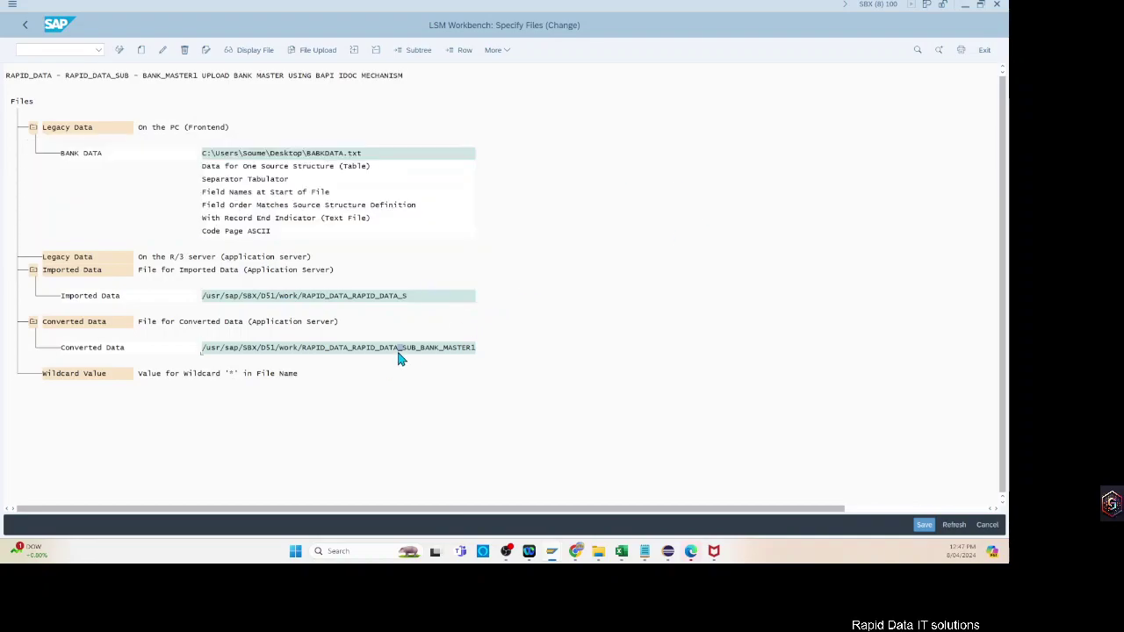
Shorten the converted data file name to /usr/sap/SBX/D51/work/RAPID_DATA_RAPID and save the file specification.
{"action": "double_click", "coordinate": [398, 349]}
{"action": "left_click_drag", "start_coordinate": [330, 190], "coordinate": [665, 193]}
{"action": "key", "text": "BackSpace"}
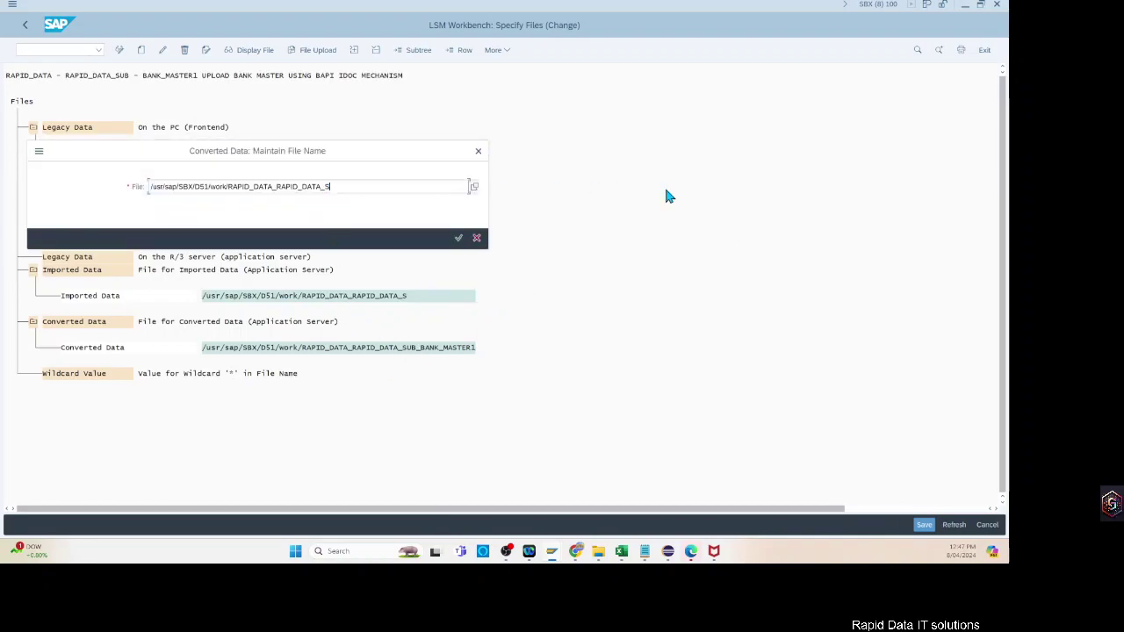
{"action": "key", "text": "Return"}
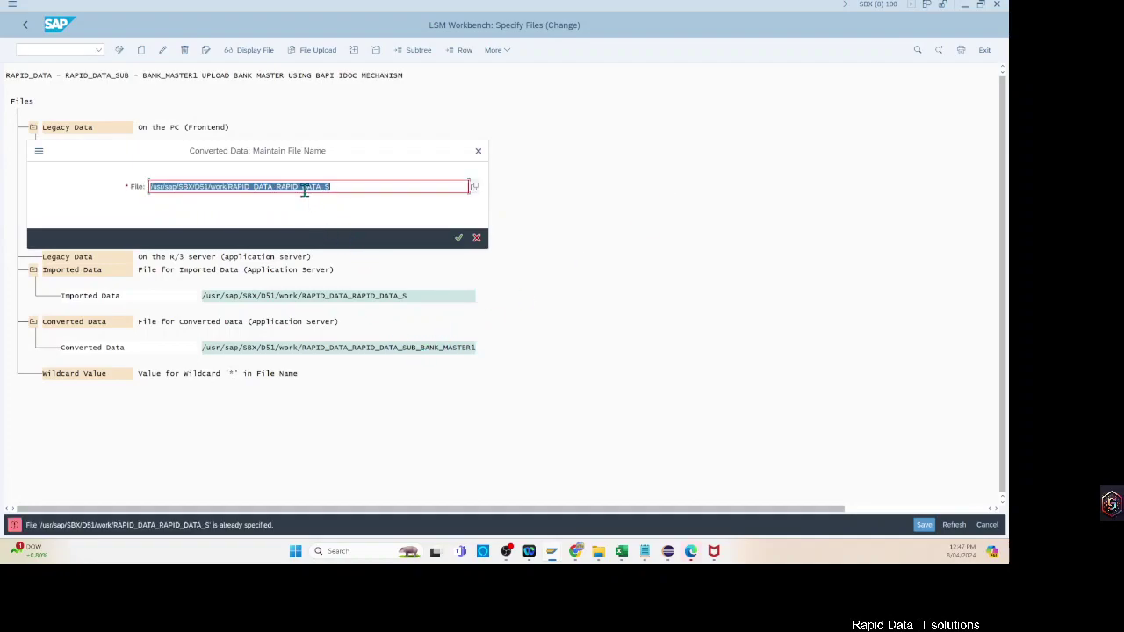
{"action": "left_click_drag", "start_coordinate": [304, 191], "coordinate": [454, 205]}
{"action": "key", "text": "BackSpace"}
{"action": "key", "text": "Return"}
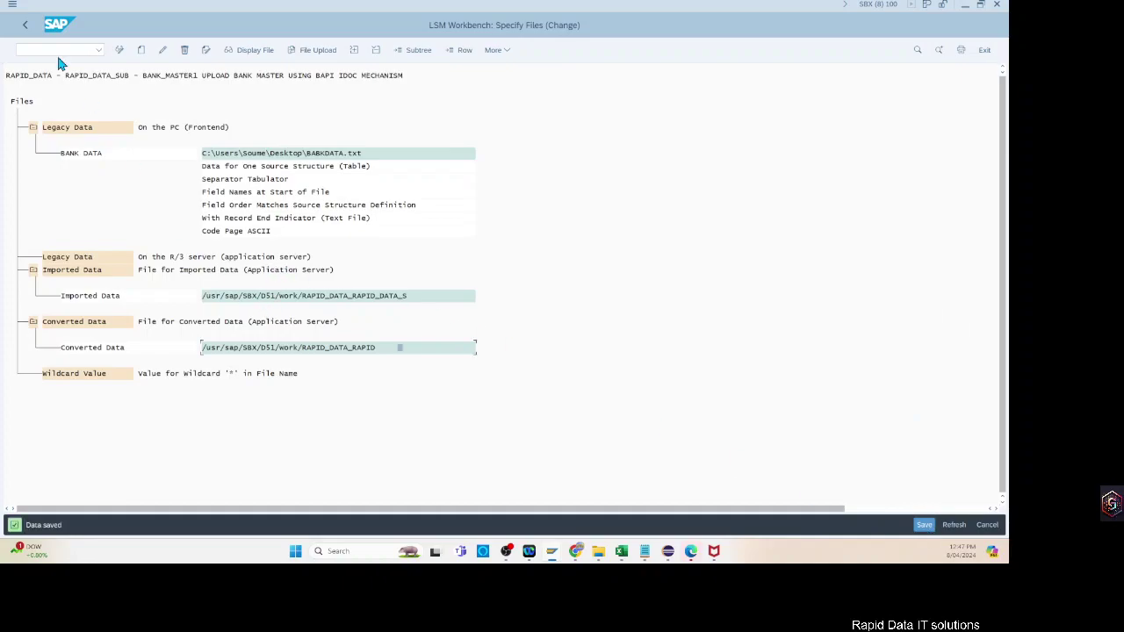
{"action": "left_click", "coordinate": [26, 24]}
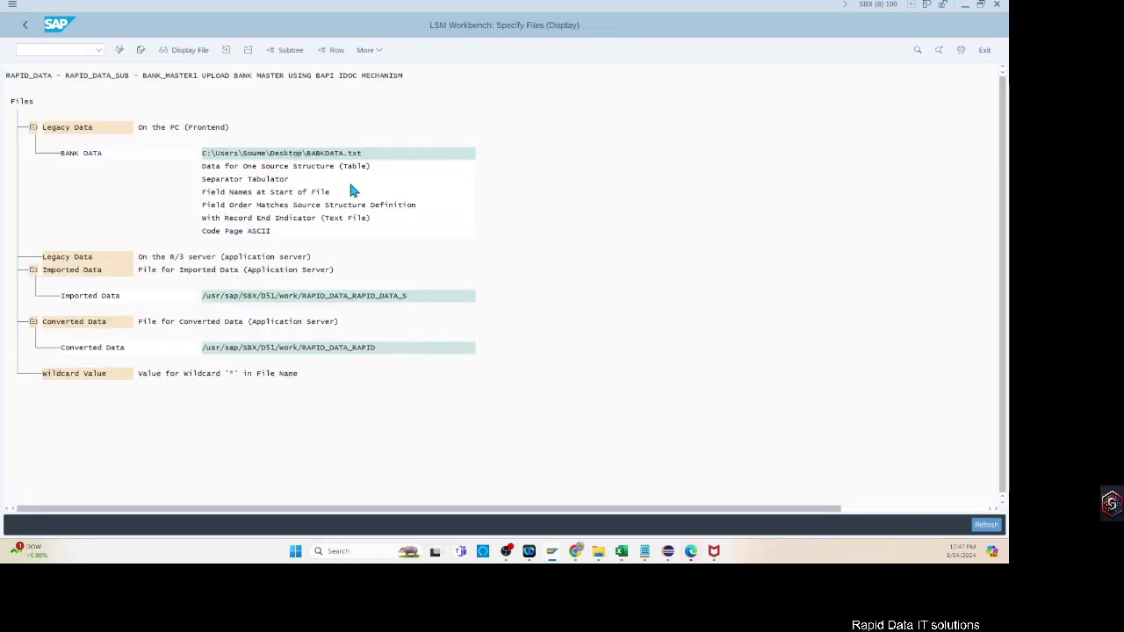
Review the delimiter and file structure properties of the BANK DATA file and return to the process steps.
{"action": "double_click", "coordinate": [294, 157]}
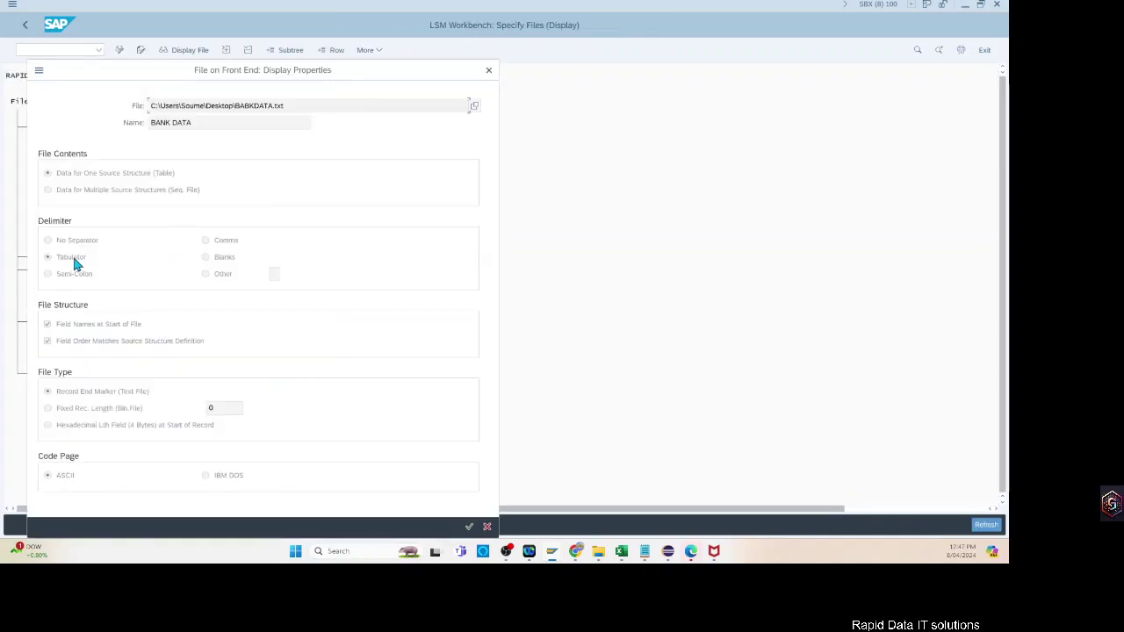
{"action": "left_click", "coordinate": [487, 526]}
{"action": "left_click", "coordinate": [119, 50]}
{"action": "double_click", "coordinate": [294, 156]}
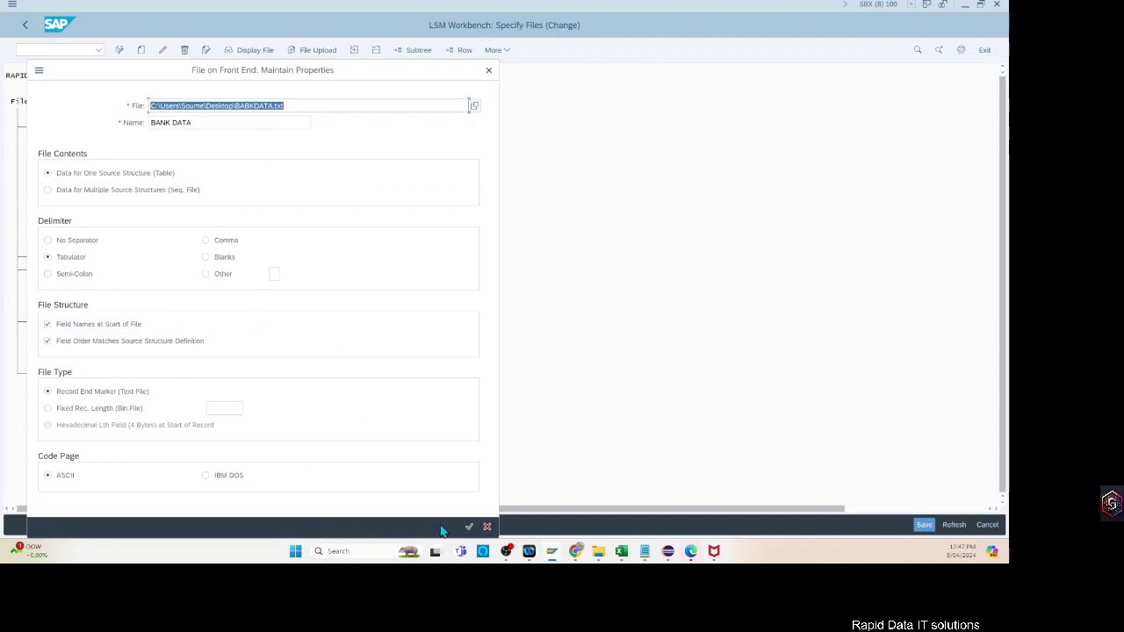
{"action": "left_click", "coordinate": [469, 526]}
{"action": "left_click", "coordinate": [25, 25]}
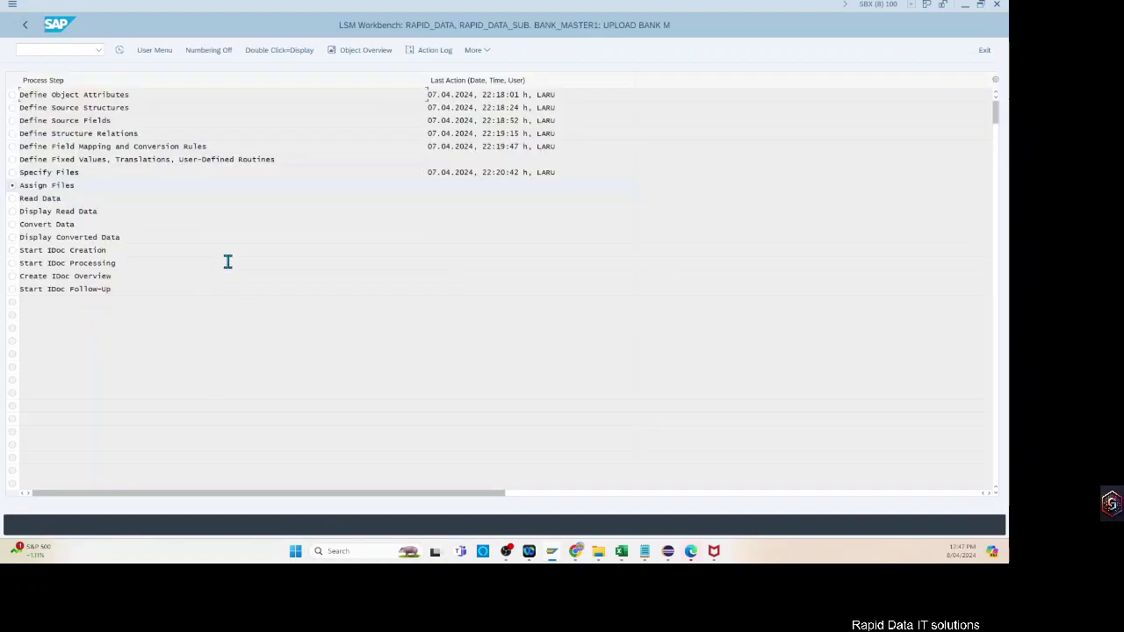
Check the file assigned to HEADER_STUCTQ, and run Read Data to import the legacy file with the default selection.
{"action": "double_click", "coordinate": [68, 187]}
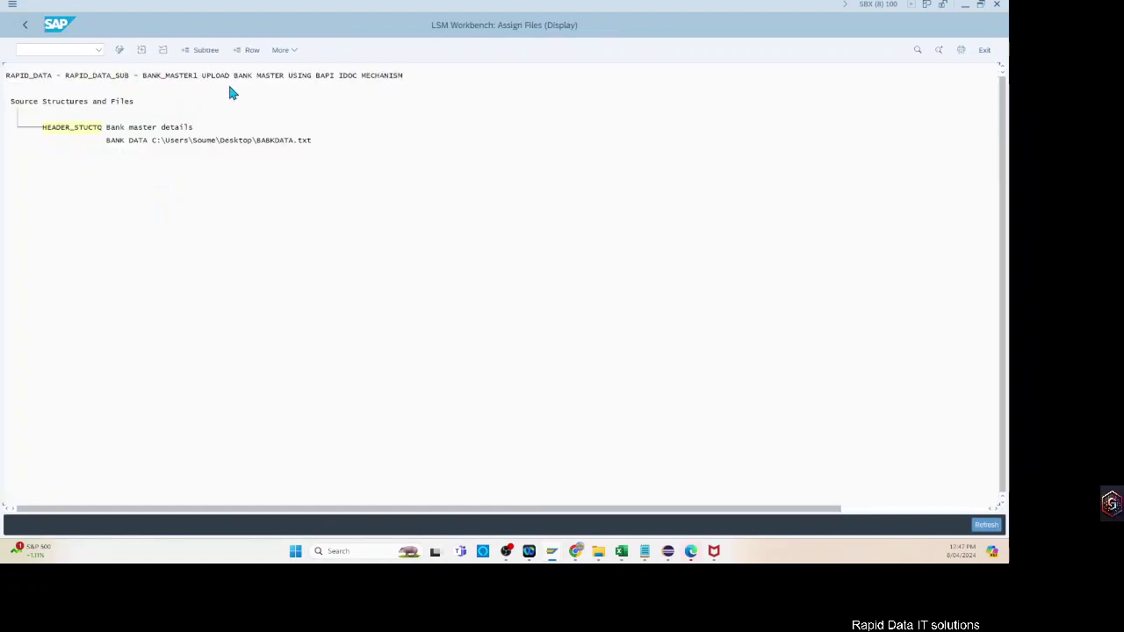
{"action": "left_click", "coordinate": [23, 28]}
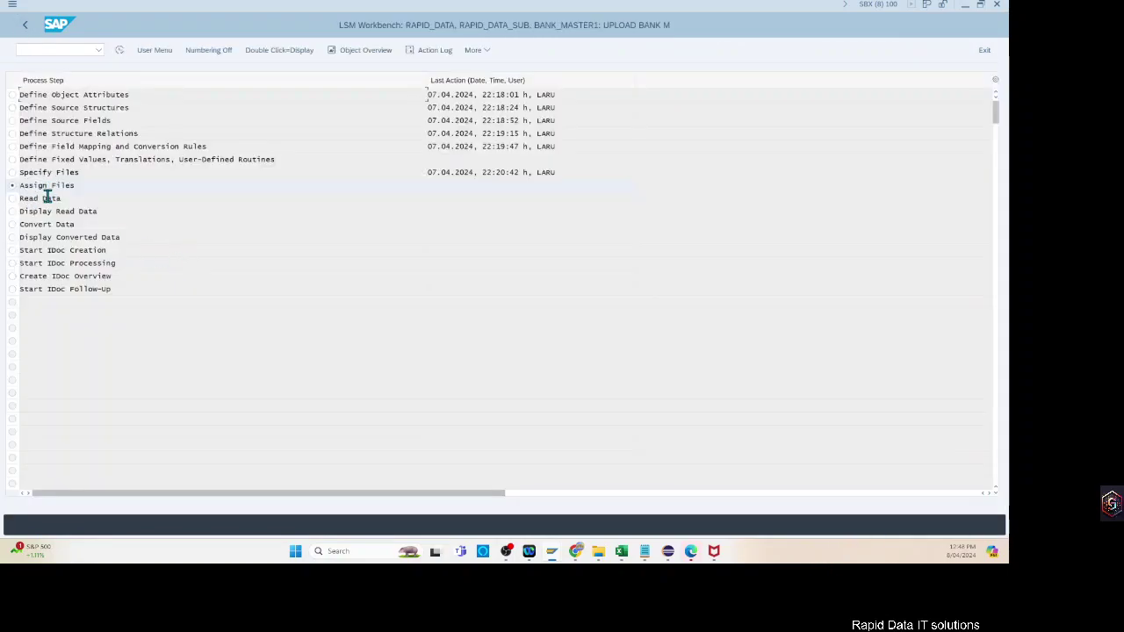
{"action": "double_click", "coordinate": [41, 199]}
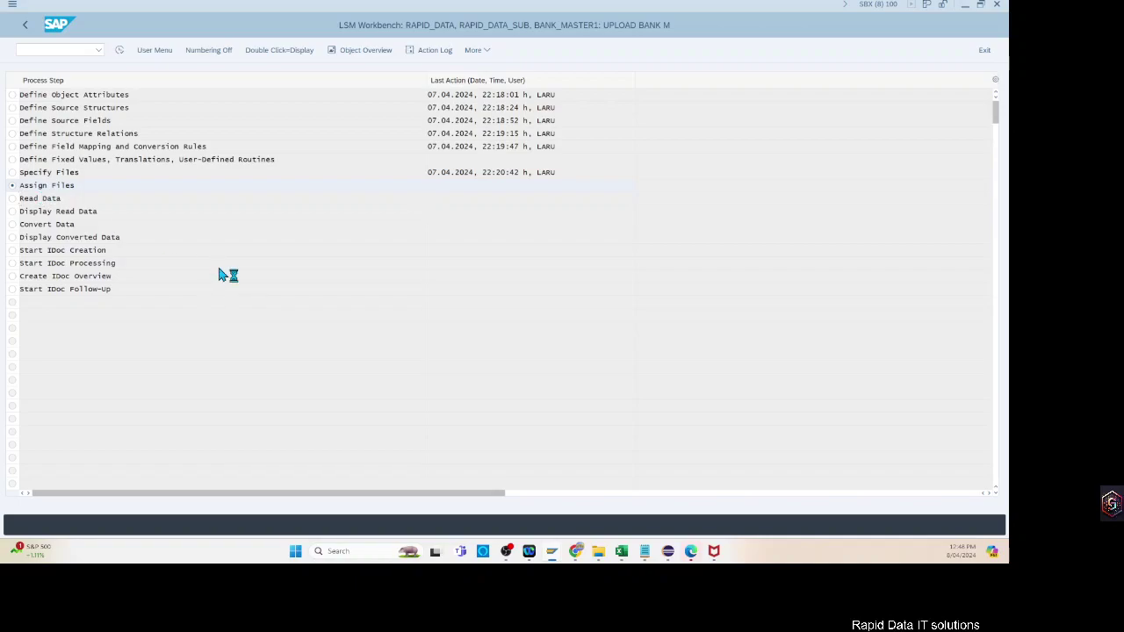
{"action": "left_click", "coordinate": [982, 525]}
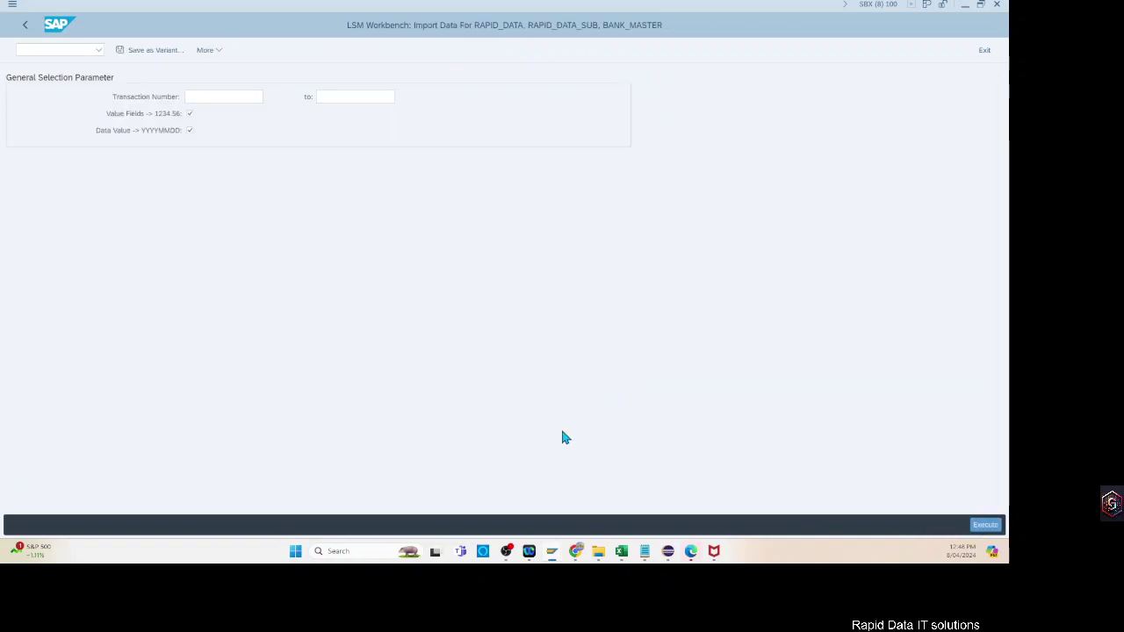
{"action": "left_click", "coordinate": [367, 297]}
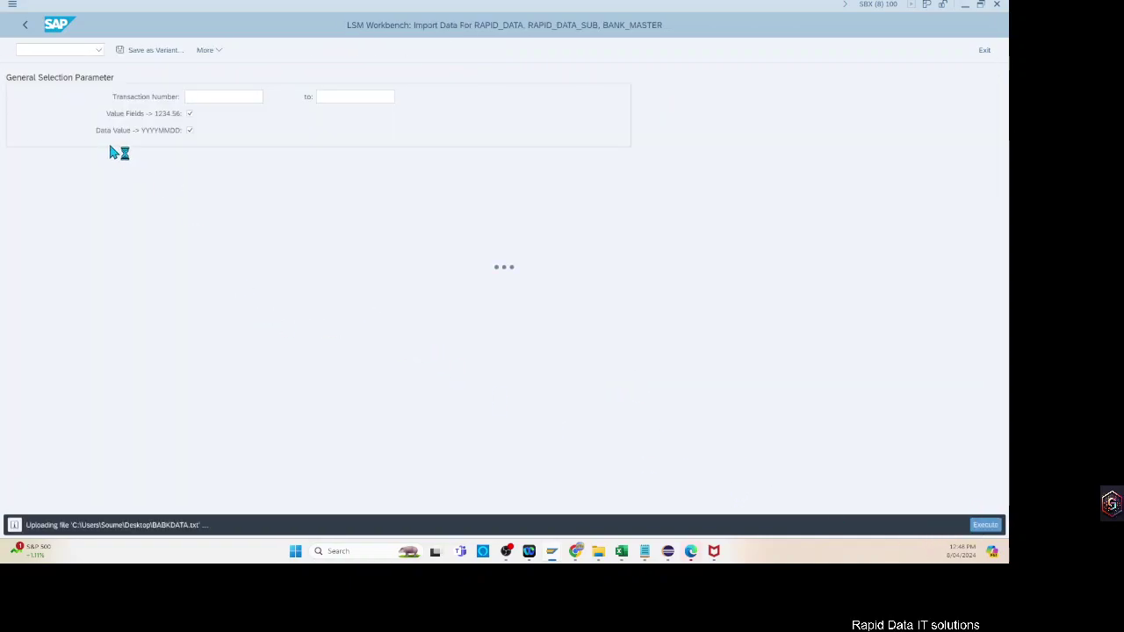
{"action": "left_click", "coordinate": [27, 29]}
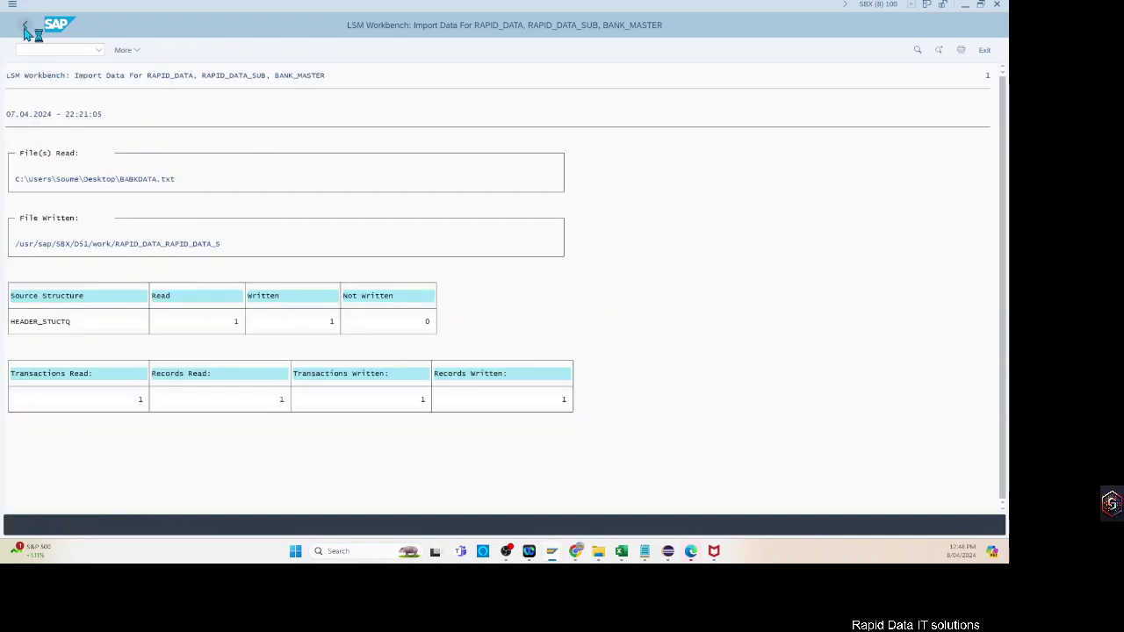
{"action": "left_click", "coordinate": [26, 26]}
Run Convert Data with the Create File output type and return to the process steps.
{"action": "double_click", "coordinate": [45, 224]}
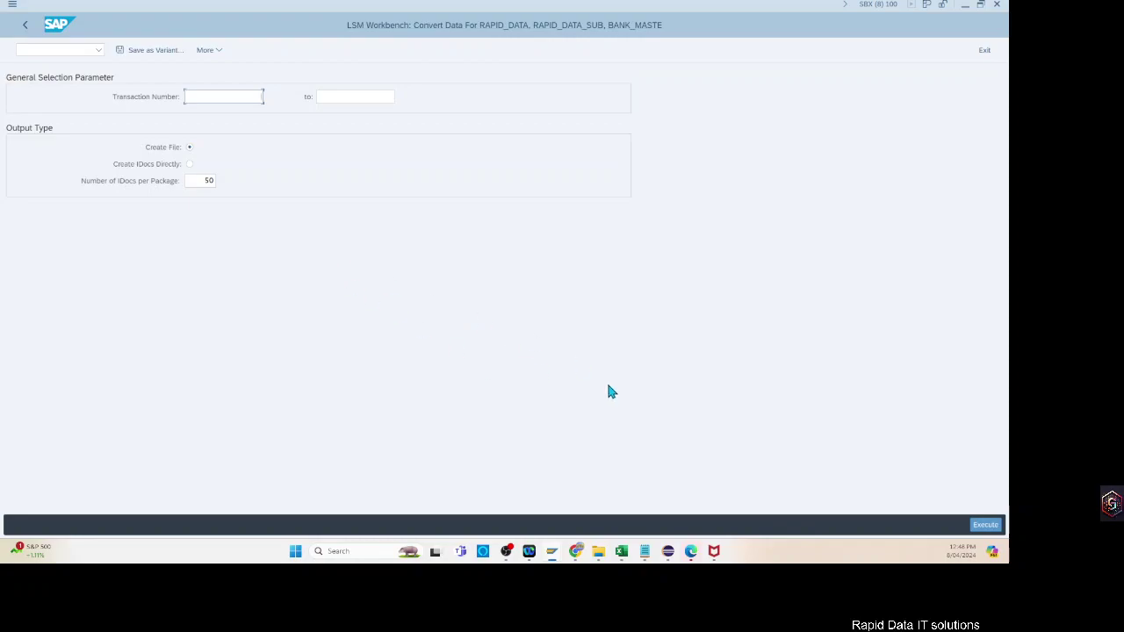
{"action": "left_click", "coordinate": [983, 527]}
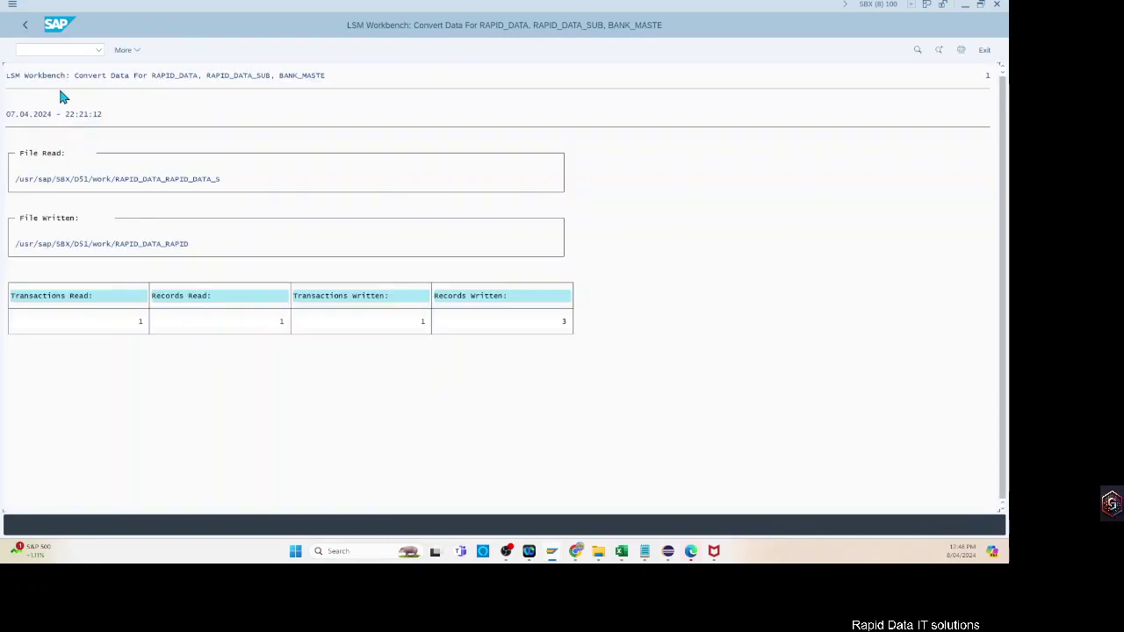
{"action": "left_click", "coordinate": [26, 24]}
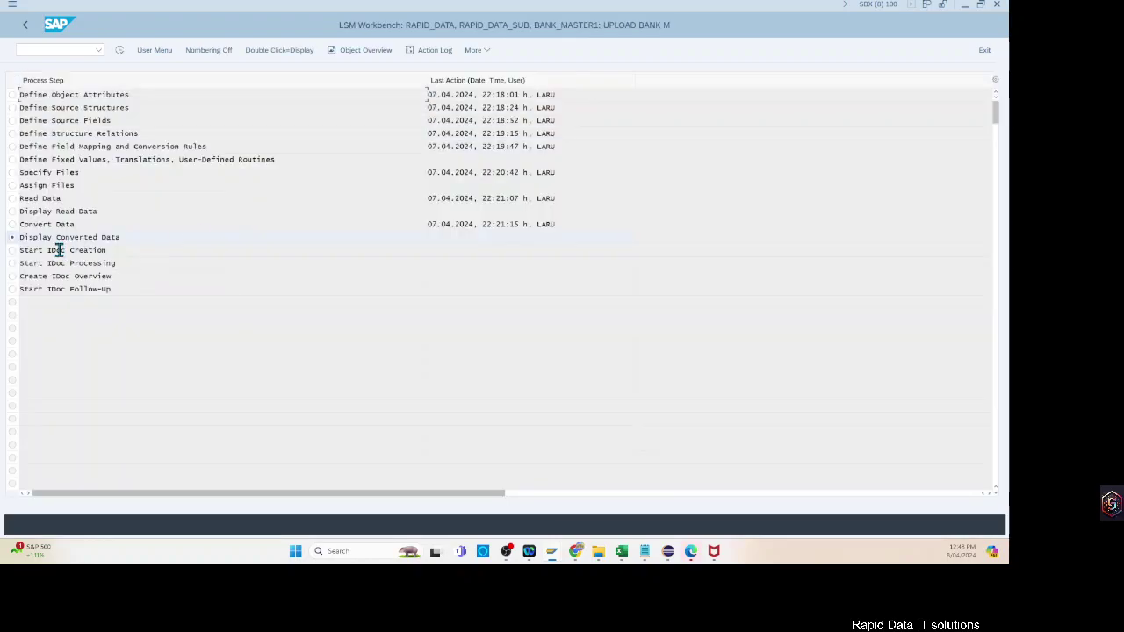
Start IDoc creation from the converted data file /usr/sap/SBX/D51/work/RAPID_DATA_RAPID and acknowledge the information message.
{"action": "double_click", "coordinate": [58, 250]}
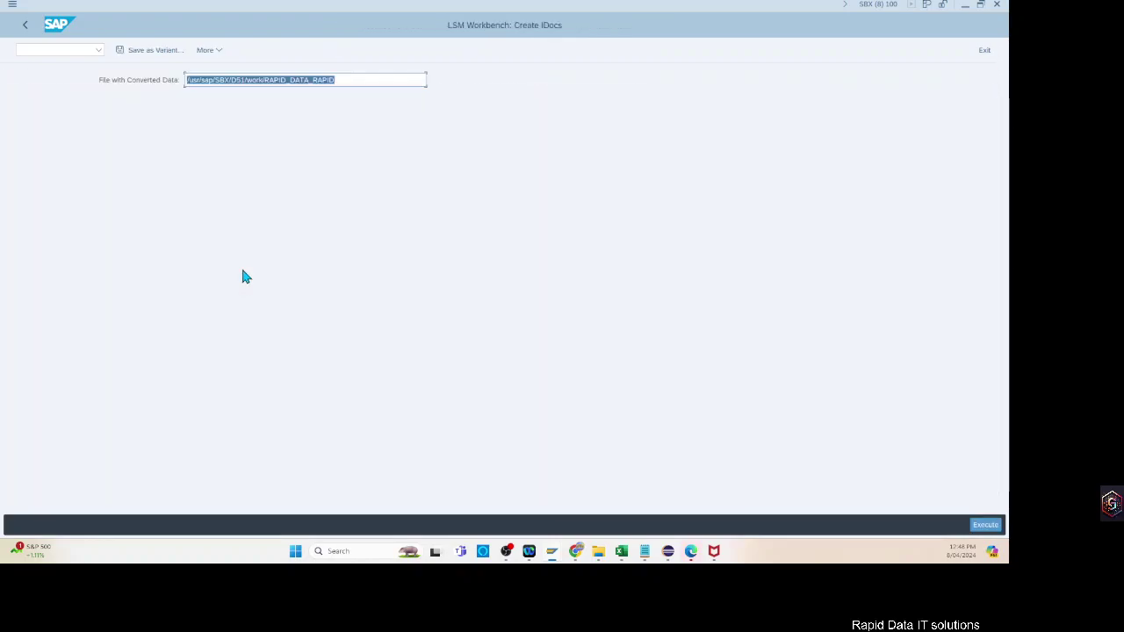
{"action": "left_click", "coordinate": [980, 523]}
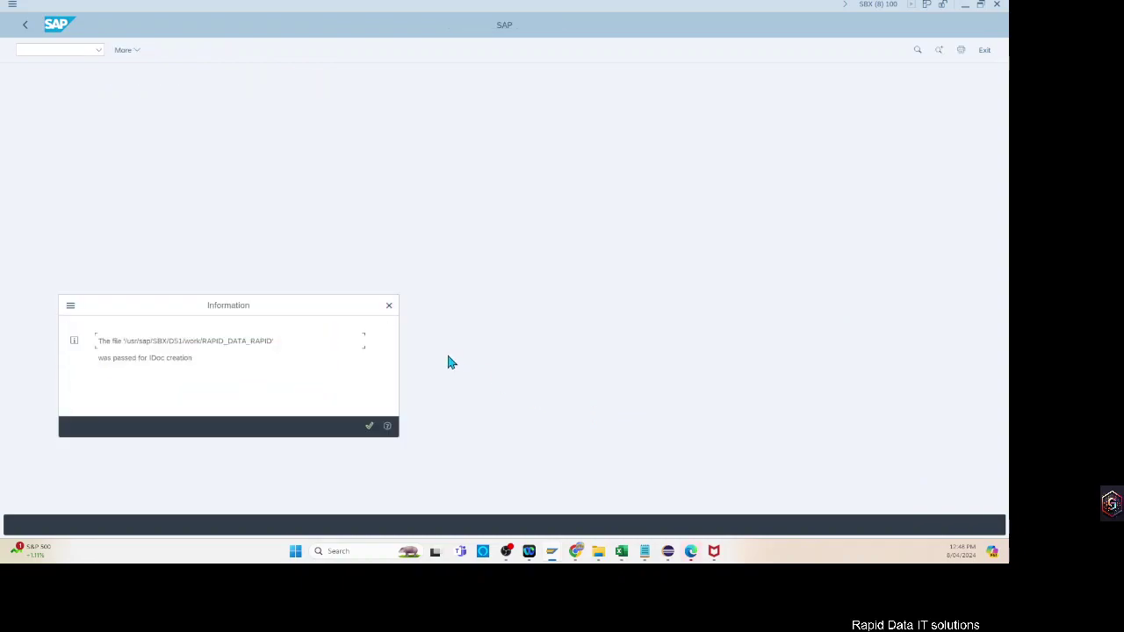
{"action": "left_click", "coordinate": [369, 428]}
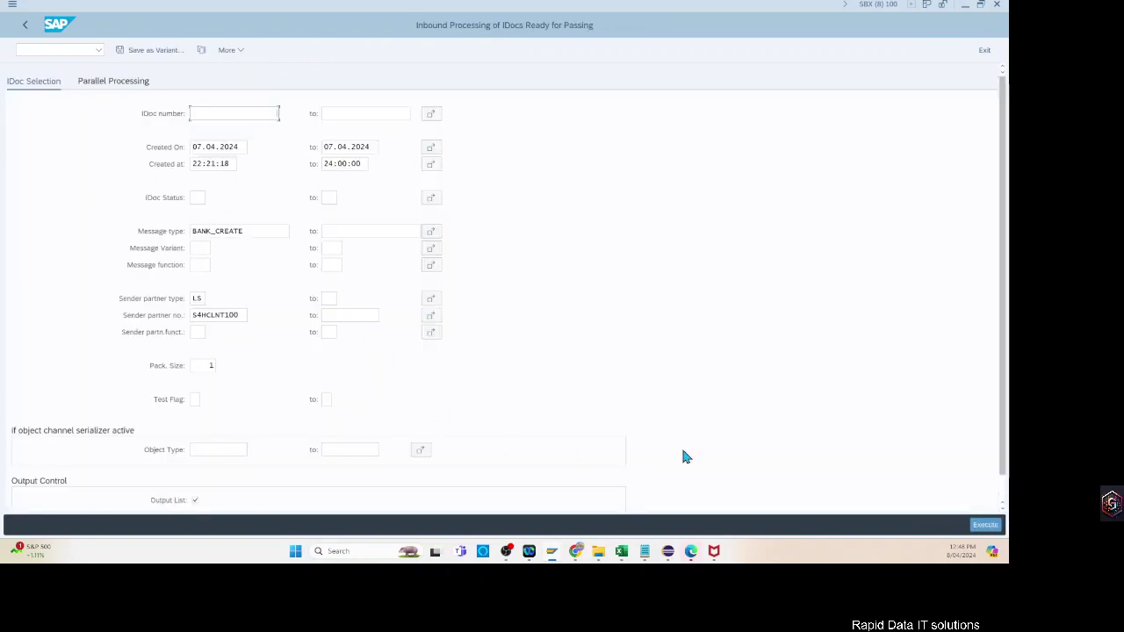
Run inbound processing for the BANK_CREATE IDocs from partner S4HCLNT100 with the default selection and return to the process steps.
{"action": "left_click", "coordinate": [984, 525]}
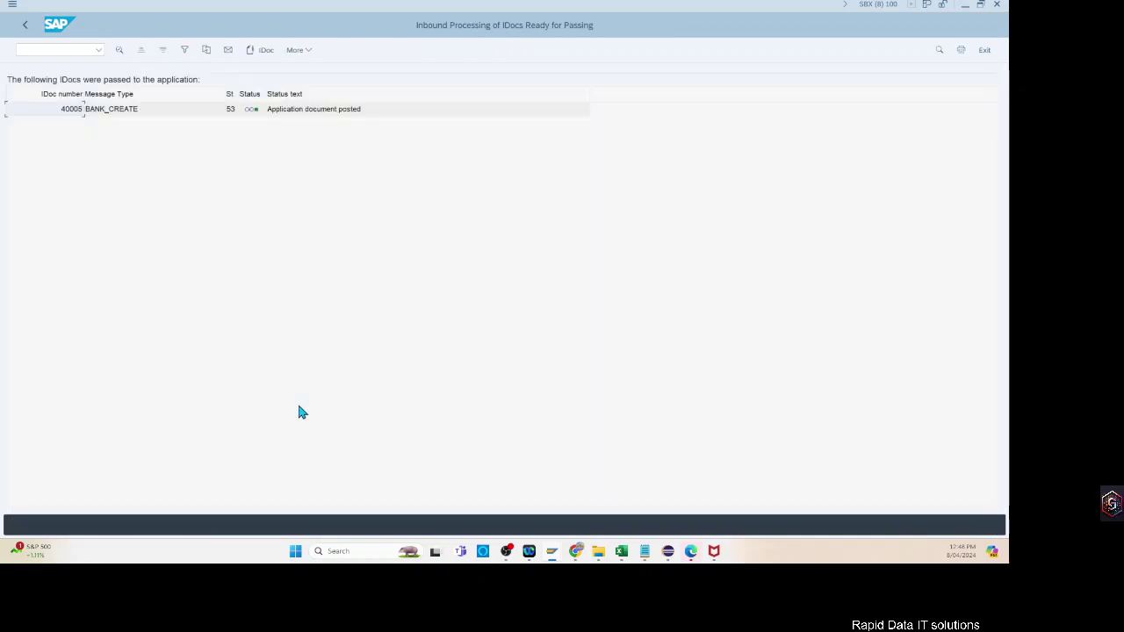
{"action": "left_click", "coordinate": [202, 112]}
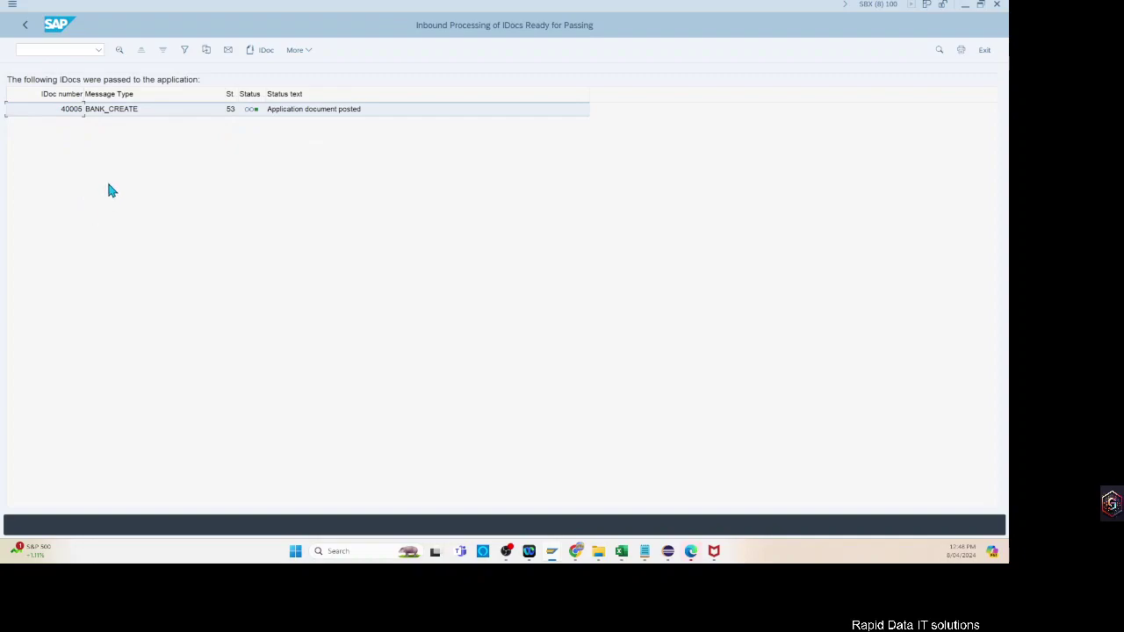
{"action": "left_click", "coordinate": [74, 118]}
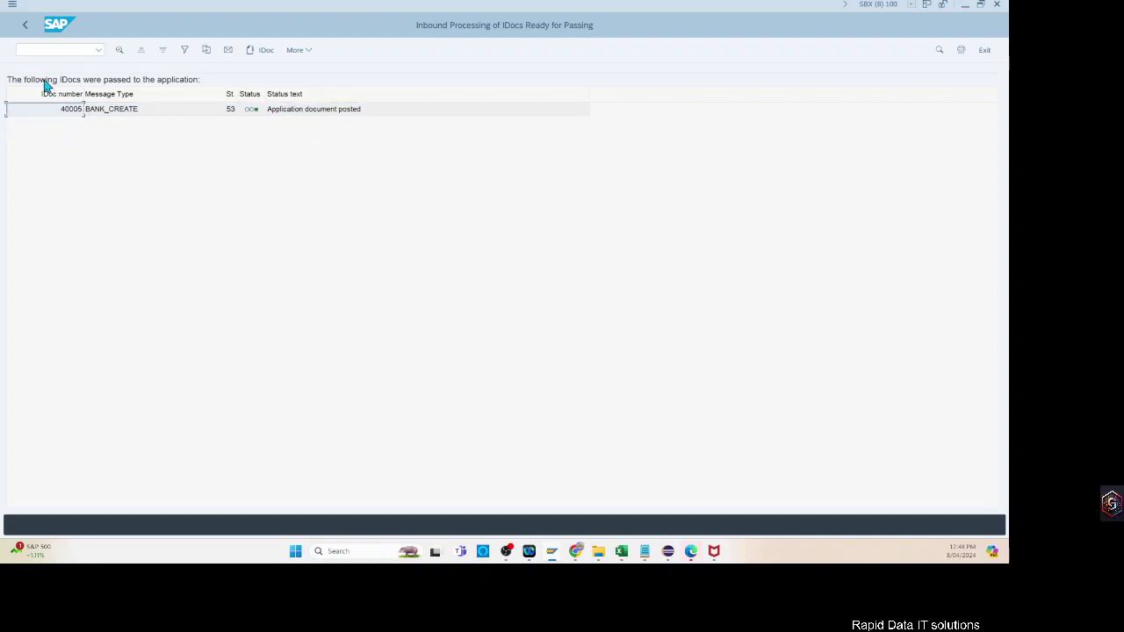
{"action": "left_click", "coordinate": [25, 24]}
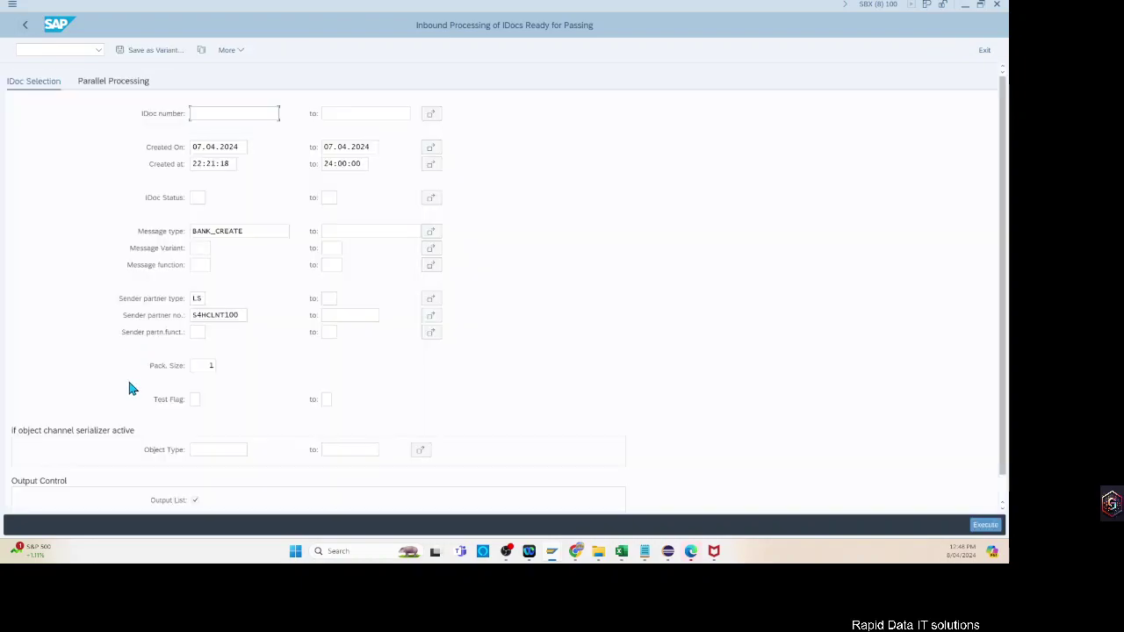
{"action": "left_click", "coordinate": [24, 26]}
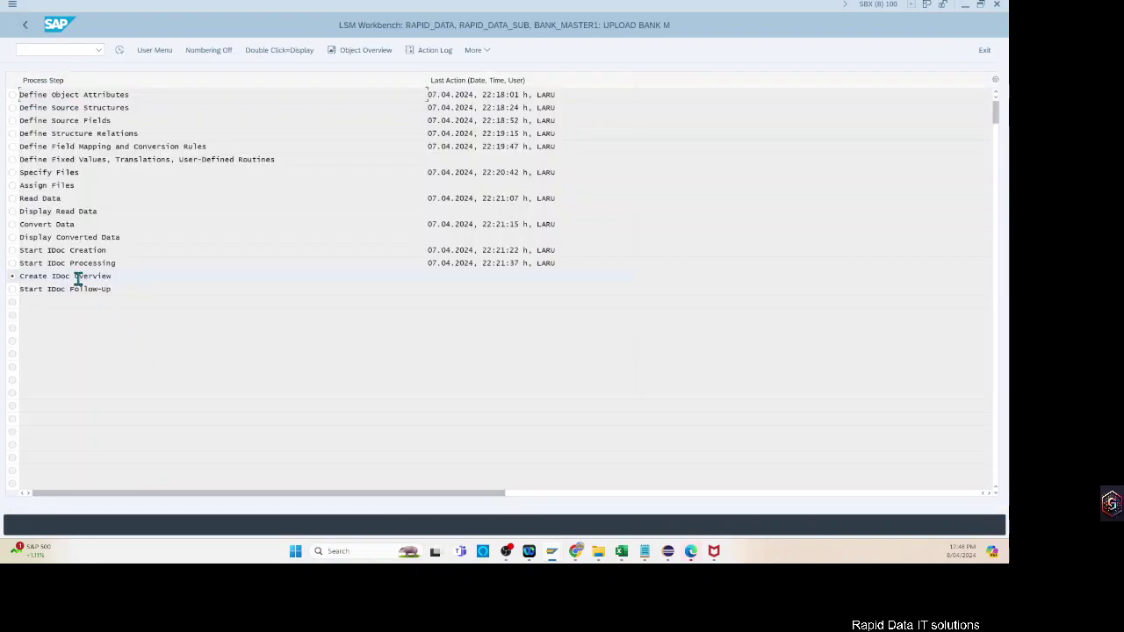
Create the IDoc overview with the default selection and expand the IDoc's data records, E1BANK_CREATE segment and status records.
{"action": "double_click", "coordinate": [77, 277]}
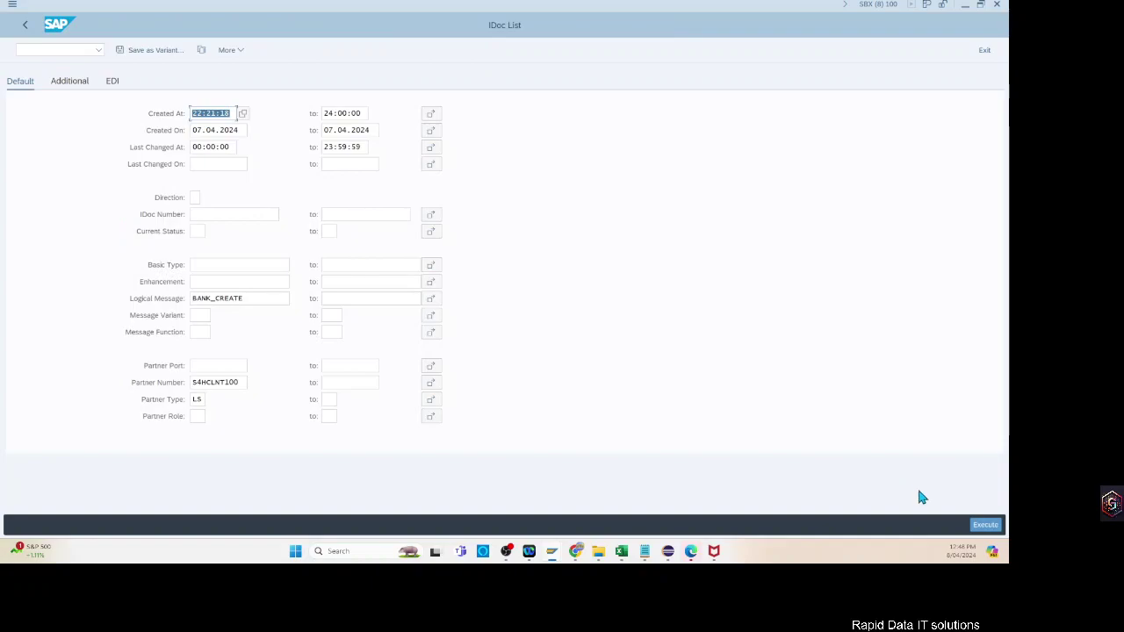
{"action": "left_click", "coordinate": [985, 525]}
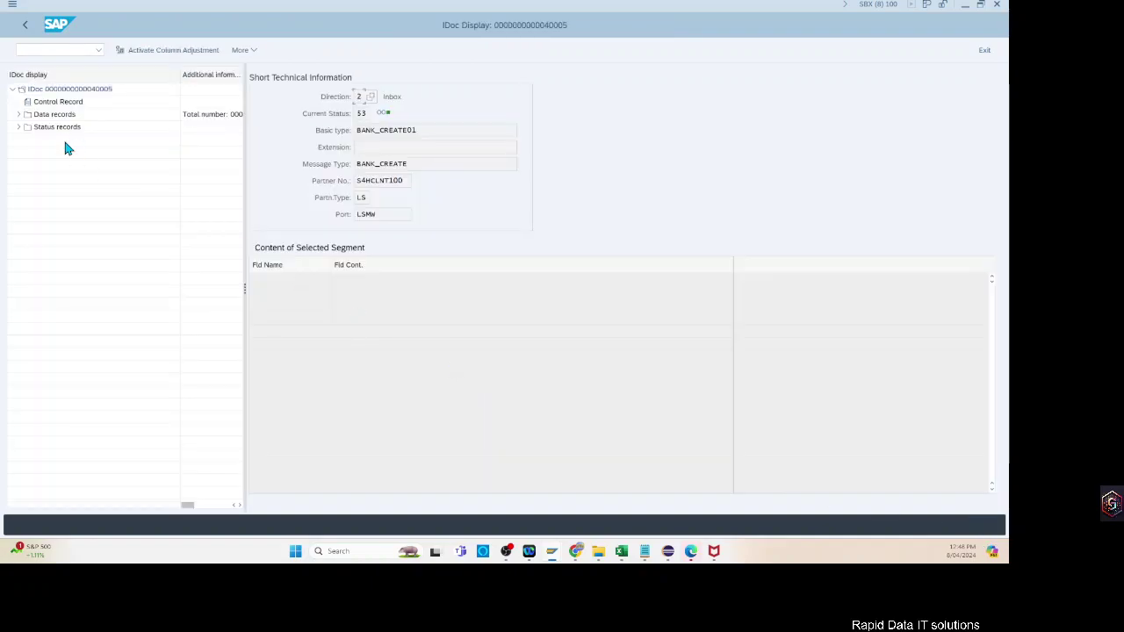
{"action": "left_click", "coordinate": [19, 115]}
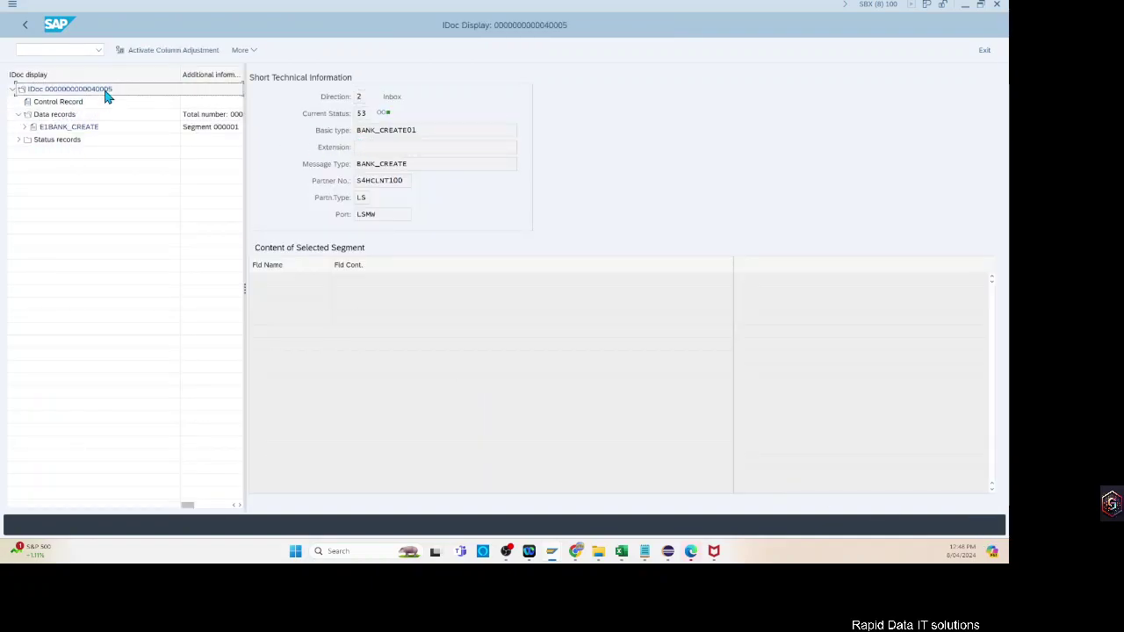
{"action": "left_click", "coordinate": [23, 127]}
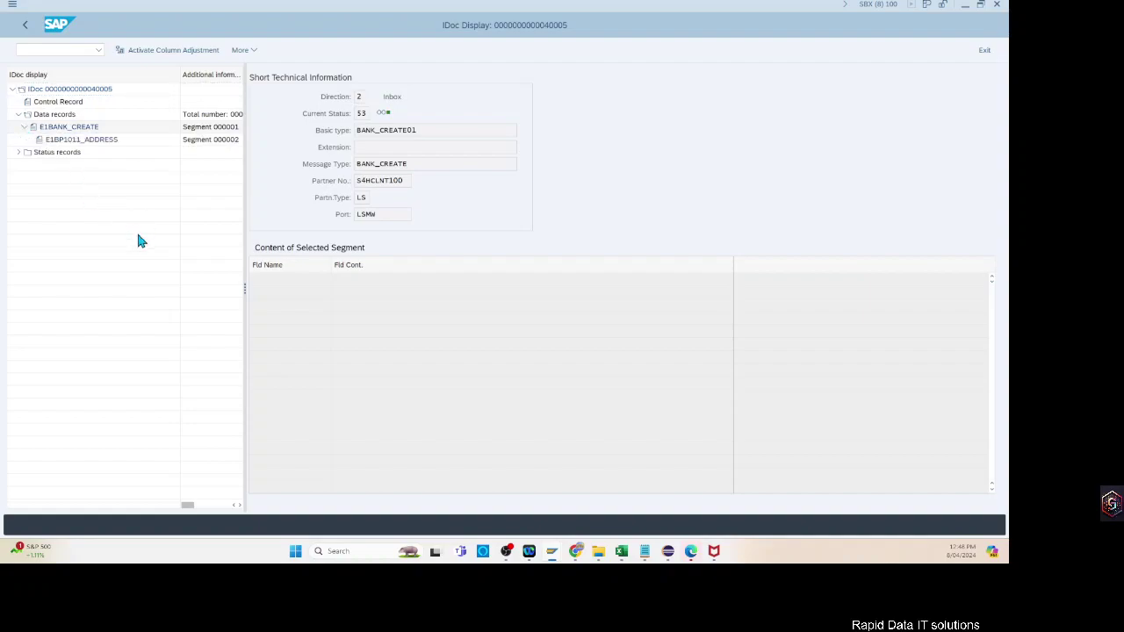
{"action": "left_click", "coordinate": [19, 153]}
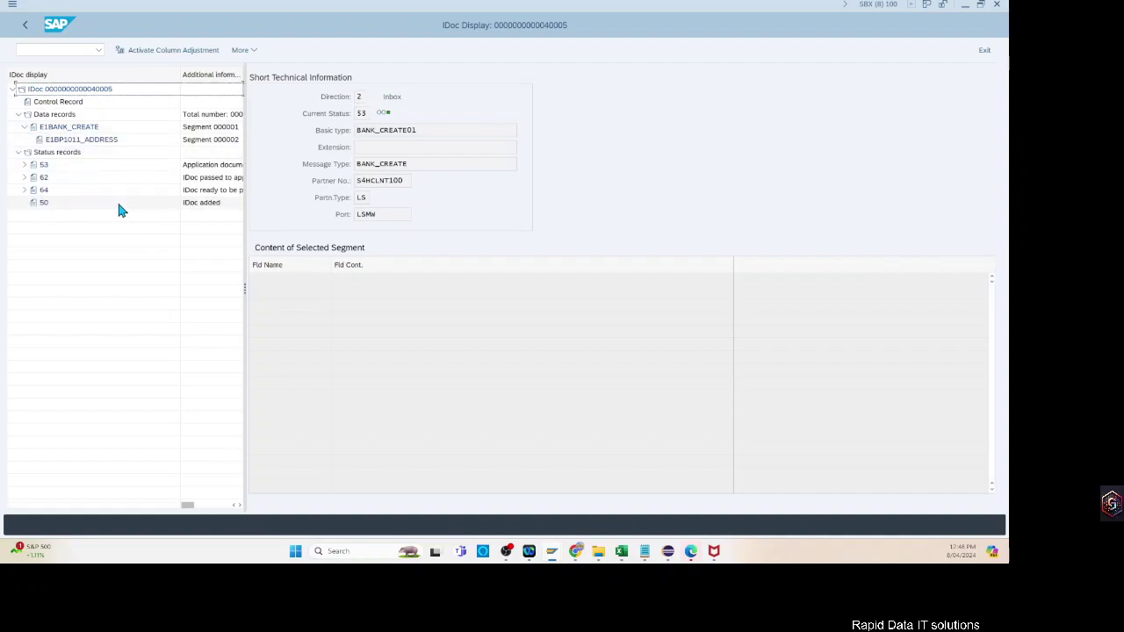
Examine the E1BP1011_ADDRESS and E1BANK_CREATE segment contents, the details of statuses 53, 62 and 64, and the control record.
{"action": "left_click", "coordinate": [24, 165]}
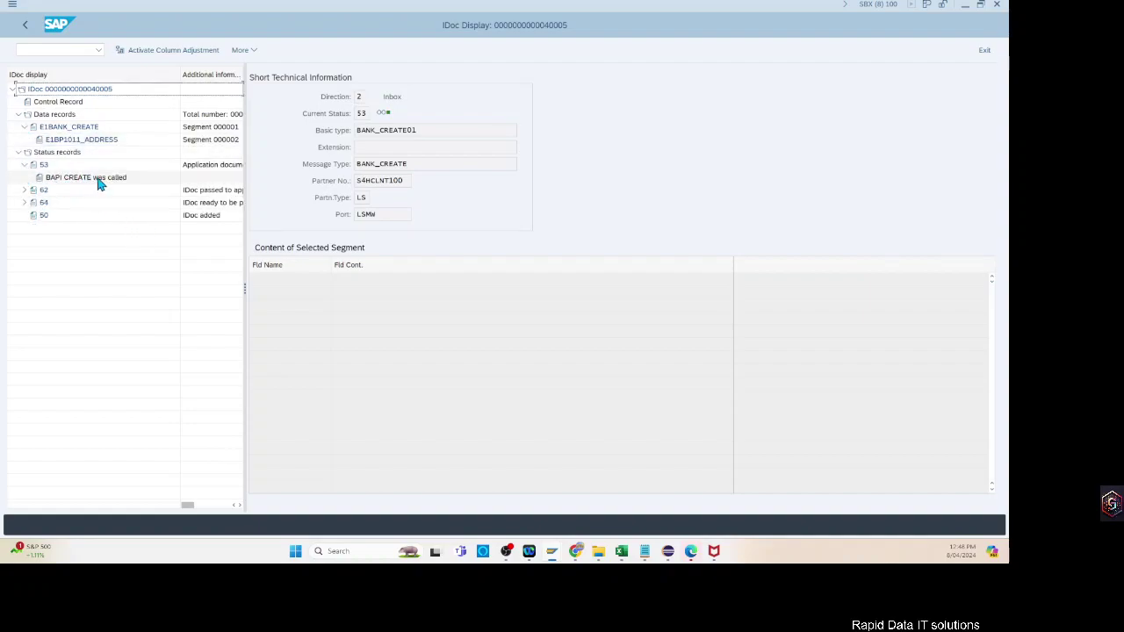
{"action": "left_click", "coordinate": [74, 141]}
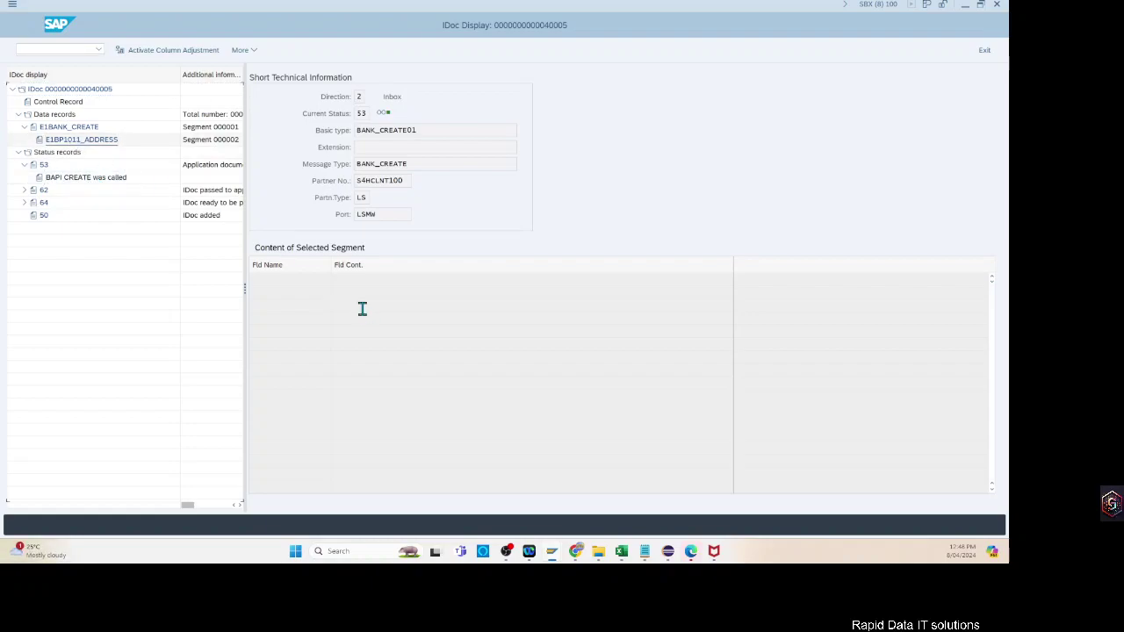
{"action": "left_click", "coordinate": [84, 127]}
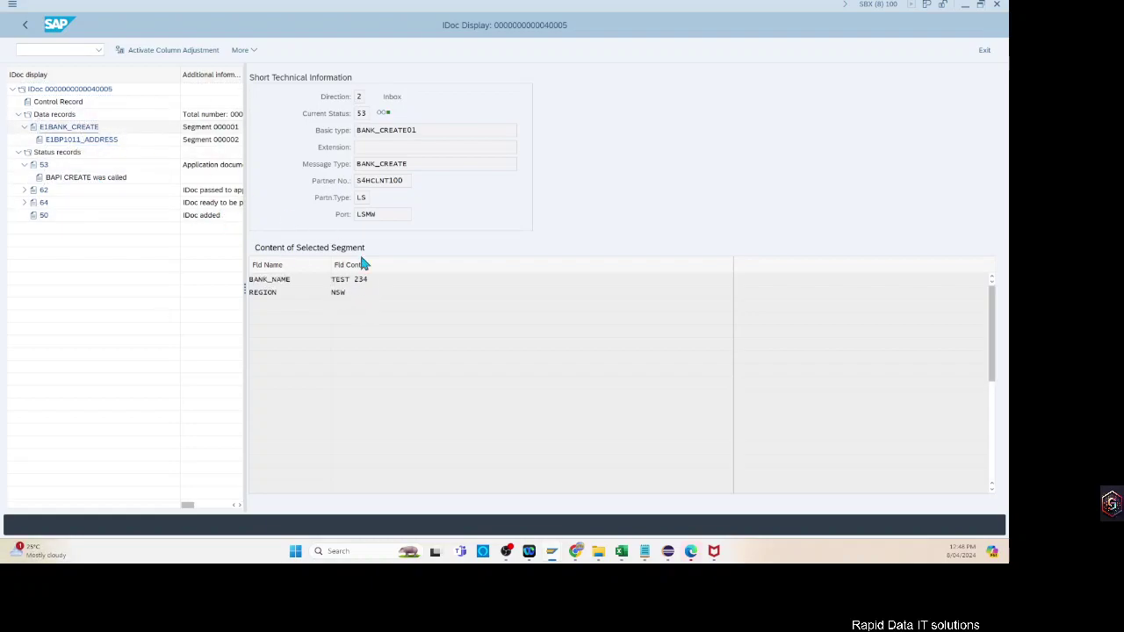
{"action": "left_click_drag", "start_coordinate": [377, 292], "coordinate": [238, 300]}
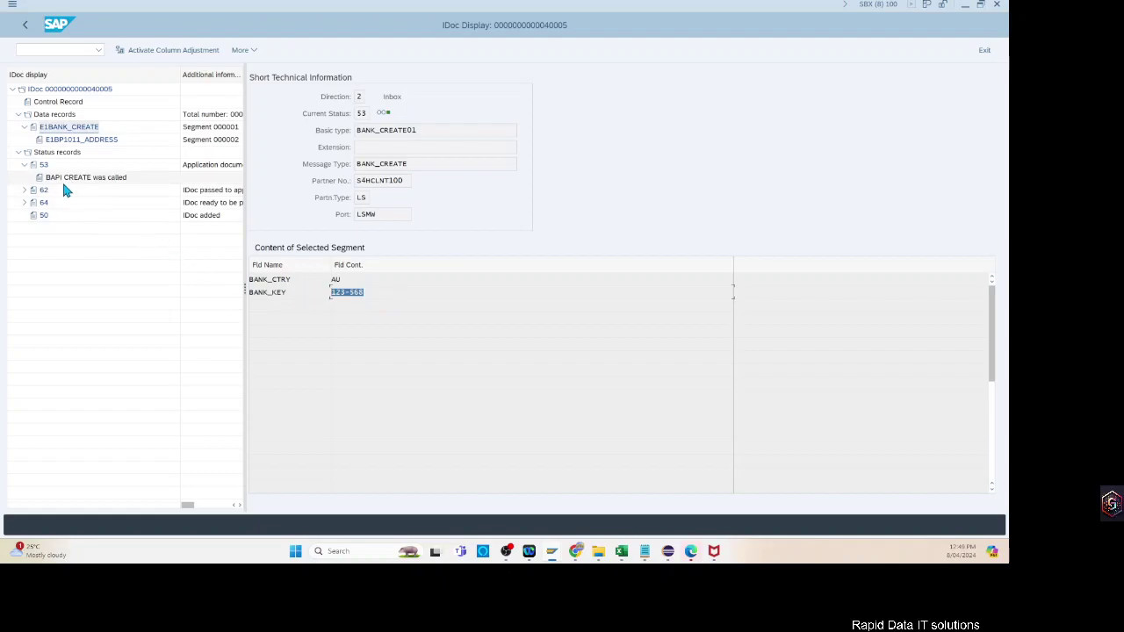
{"action": "left_click", "coordinate": [24, 190]}
{"action": "left_click", "coordinate": [24, 216]}
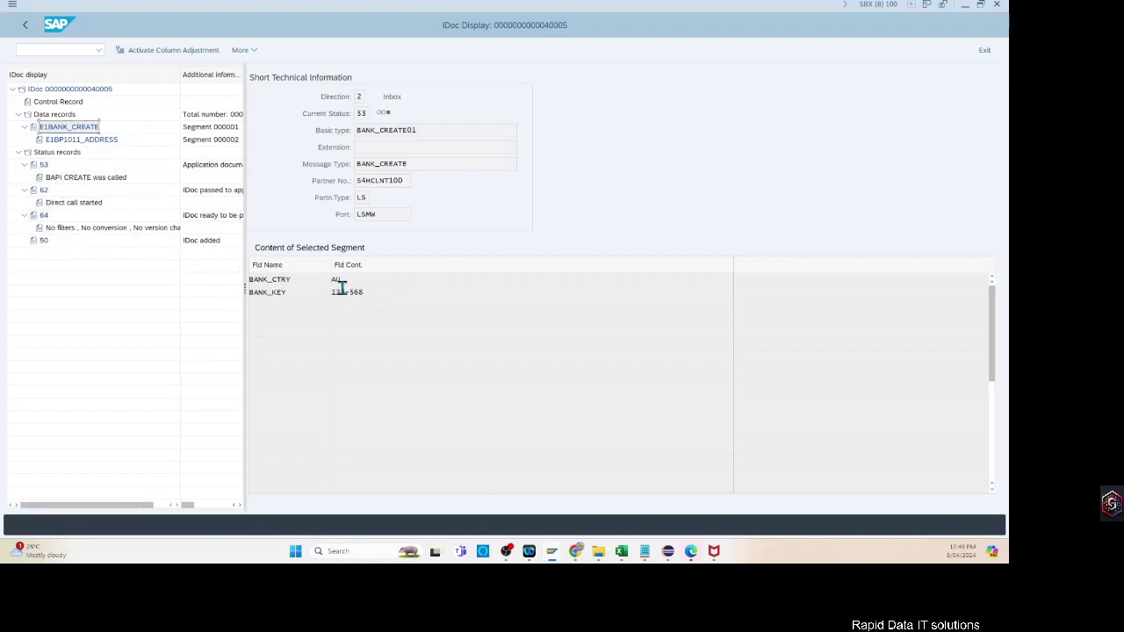
{"action": "left_click", "coordinate": [377, 292]}
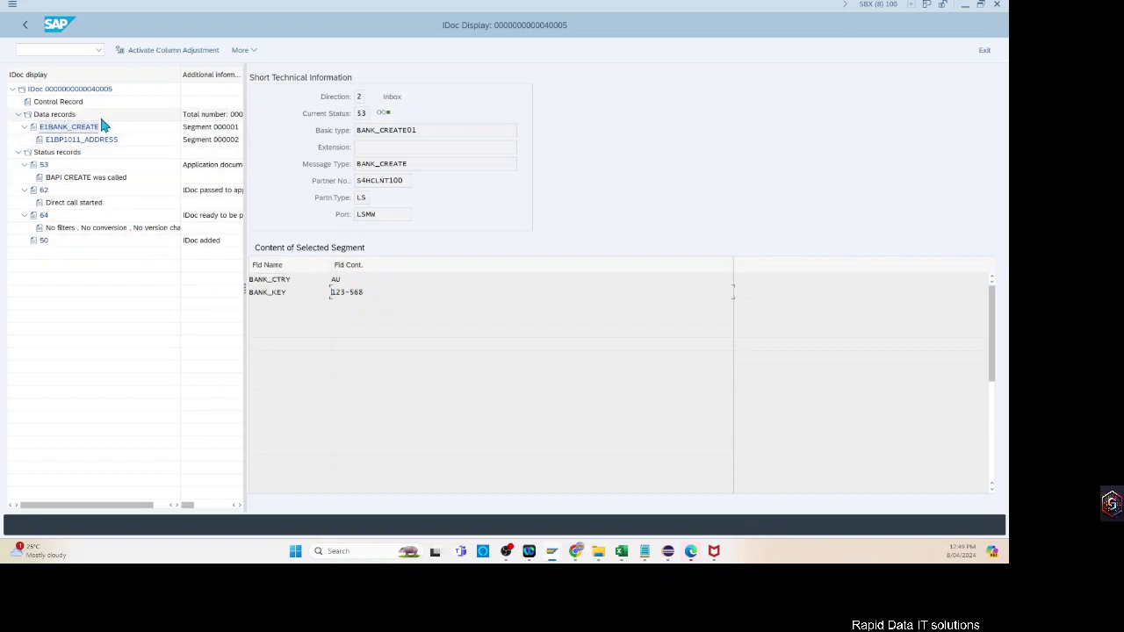
{"action": "double_click", "coordinate": [55, 102]}
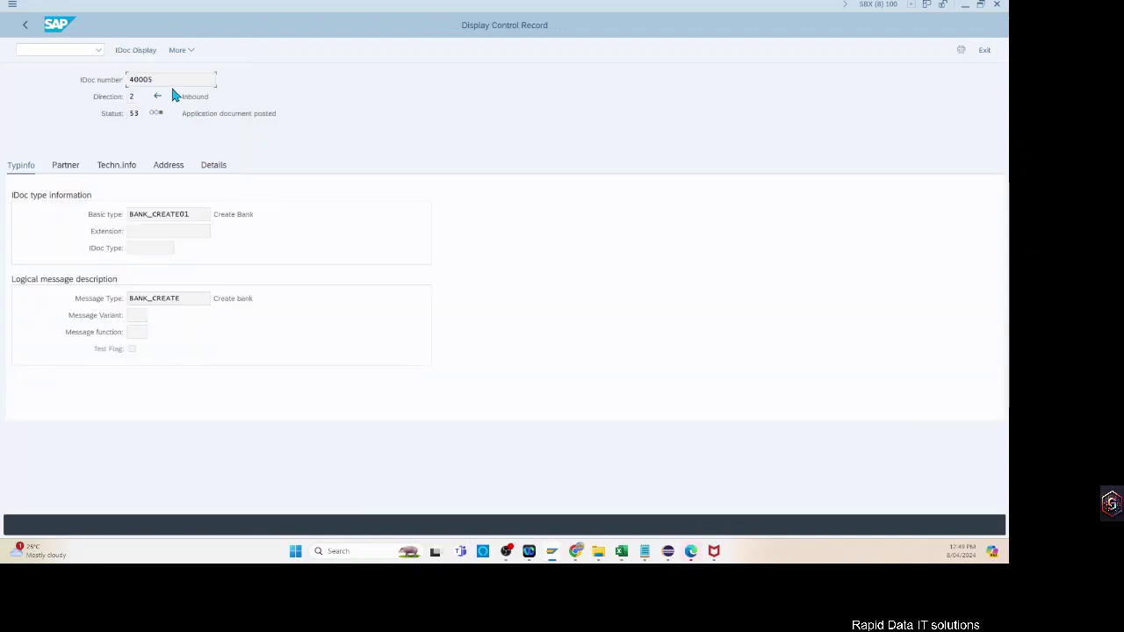
Load IDoc 40005 into the Test Tool for IDoc Processing, review its standard inbound partner profile settings and close them without processing.
{"action": "left_click", "coordinate": [27, 52]}
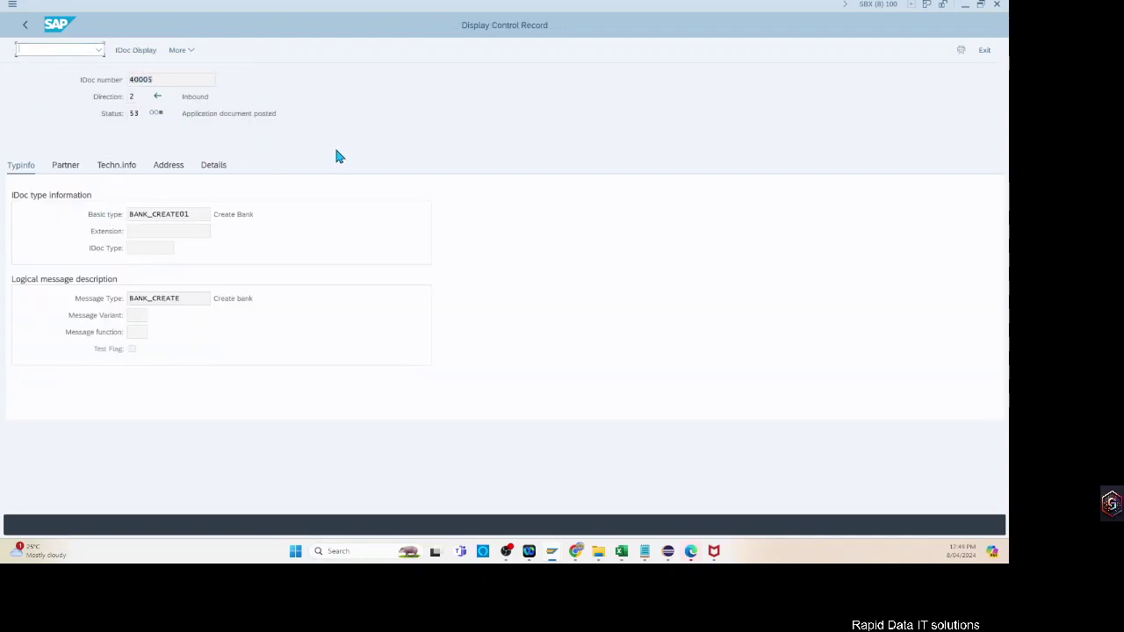
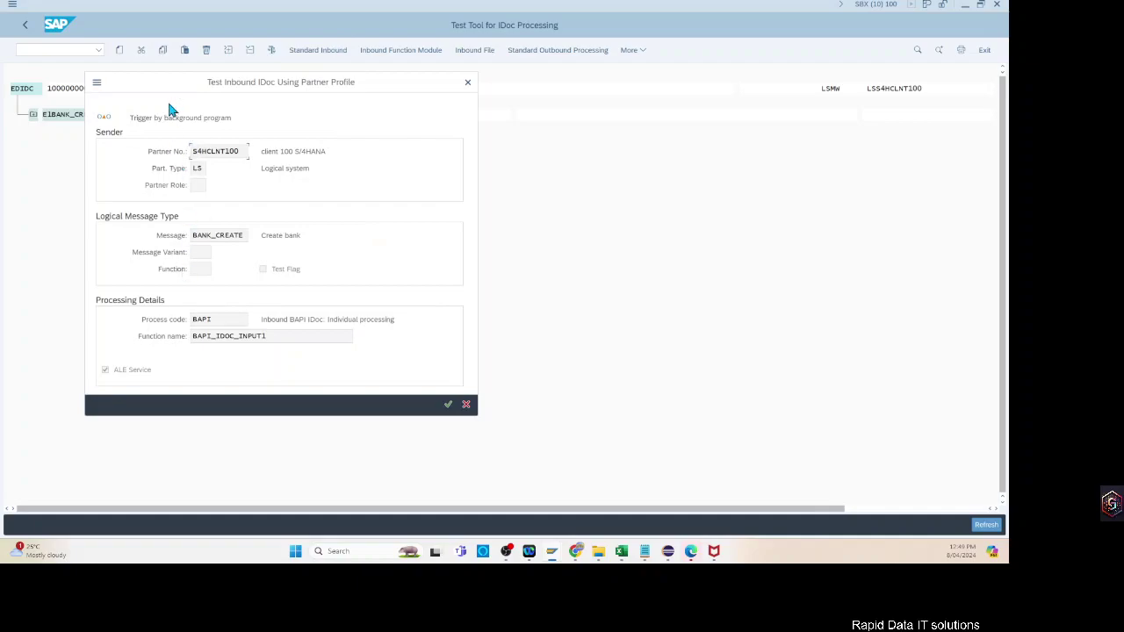
{"action": "left_click_drag", "start_coordinate": [170, 86], "coordinate": [499, 118]}
{"action": "left_click", "coordinate": [778, 436]}
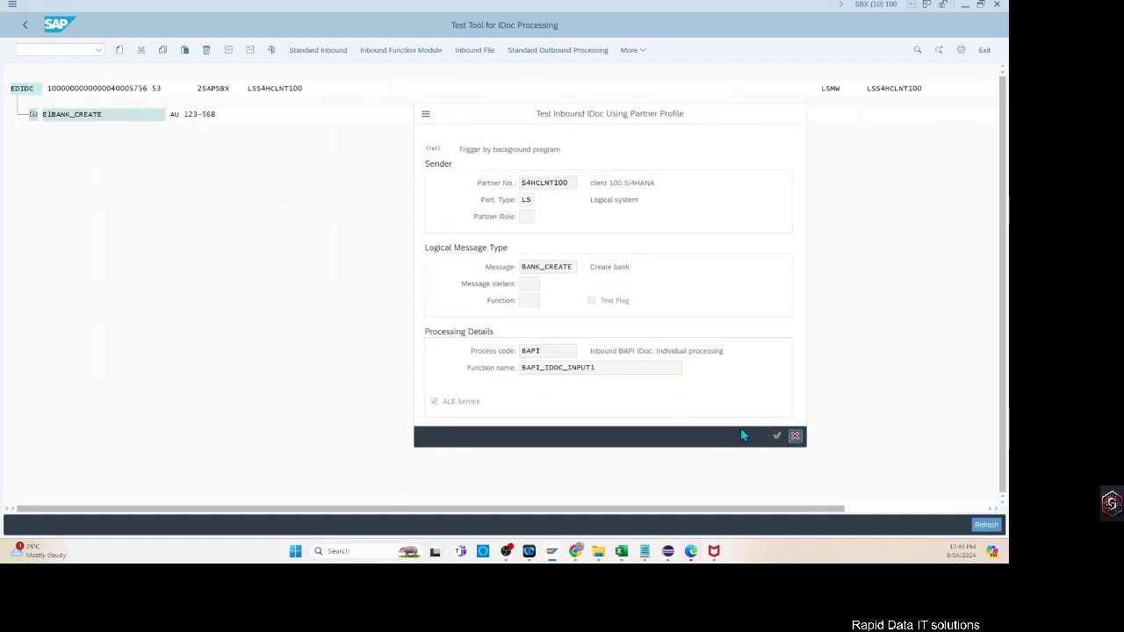
Expand the E1BANK_CREATE segment and change BANK_NAME in its E1BP1011_ADDRESS segment to TEST 234 NEW IDOC.
{"action": "left_click", "coordinate": [32, 115]}
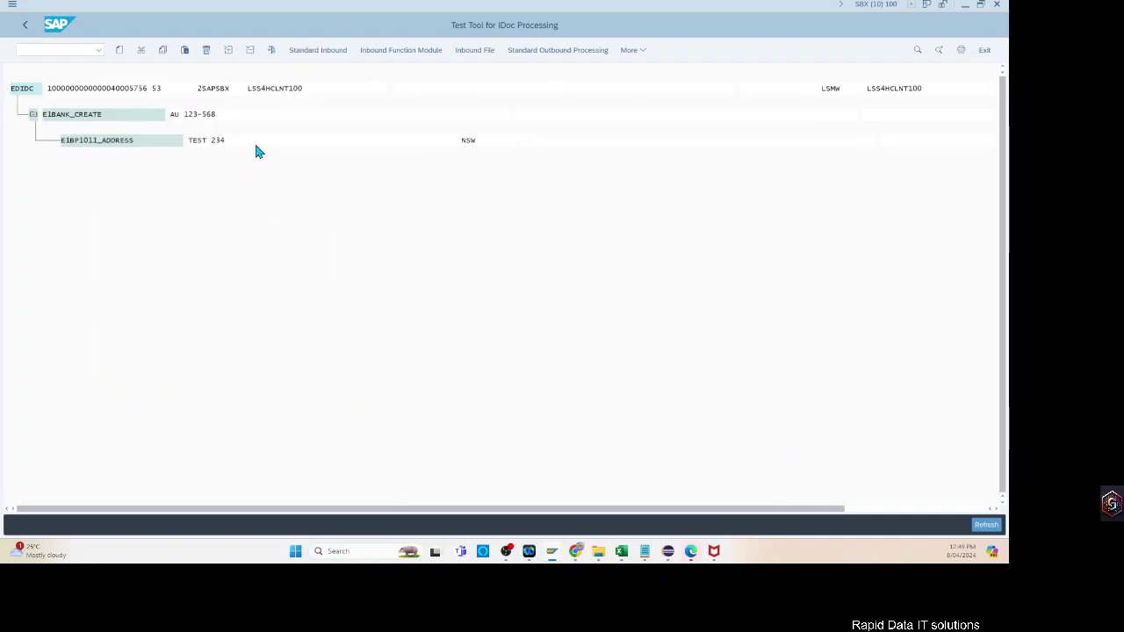
{"action": "double_click", "coordinate": [253, 142]}
{"action": "left_click", "coordinate": [198, 187]}
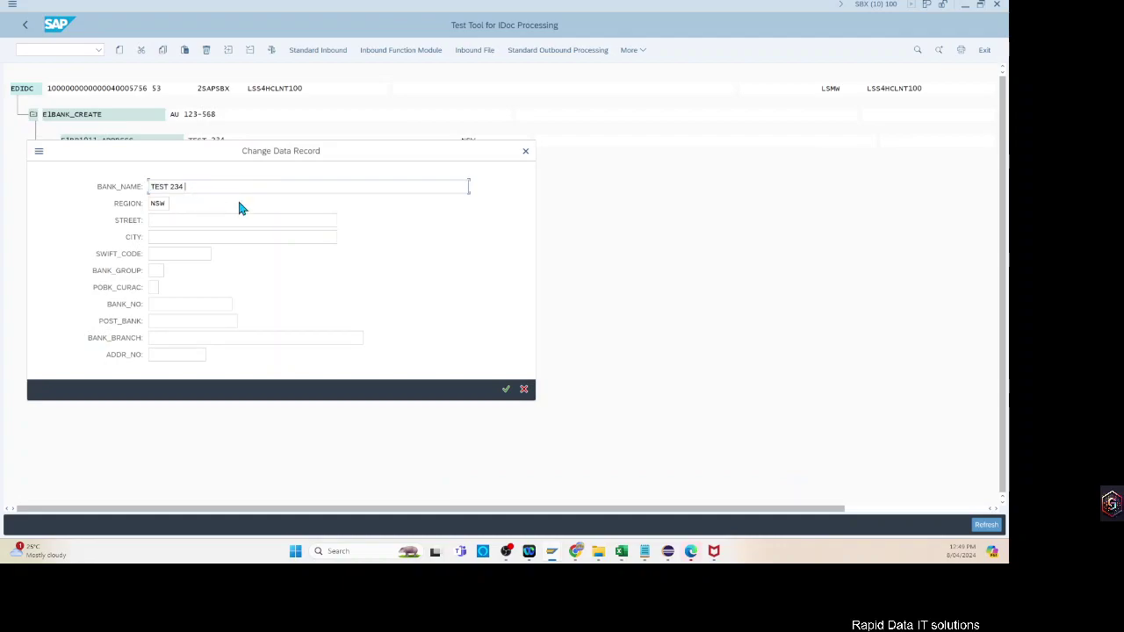
{"action": "type", "text": "new idoc"}
{"action": "key", "text": "Return"}
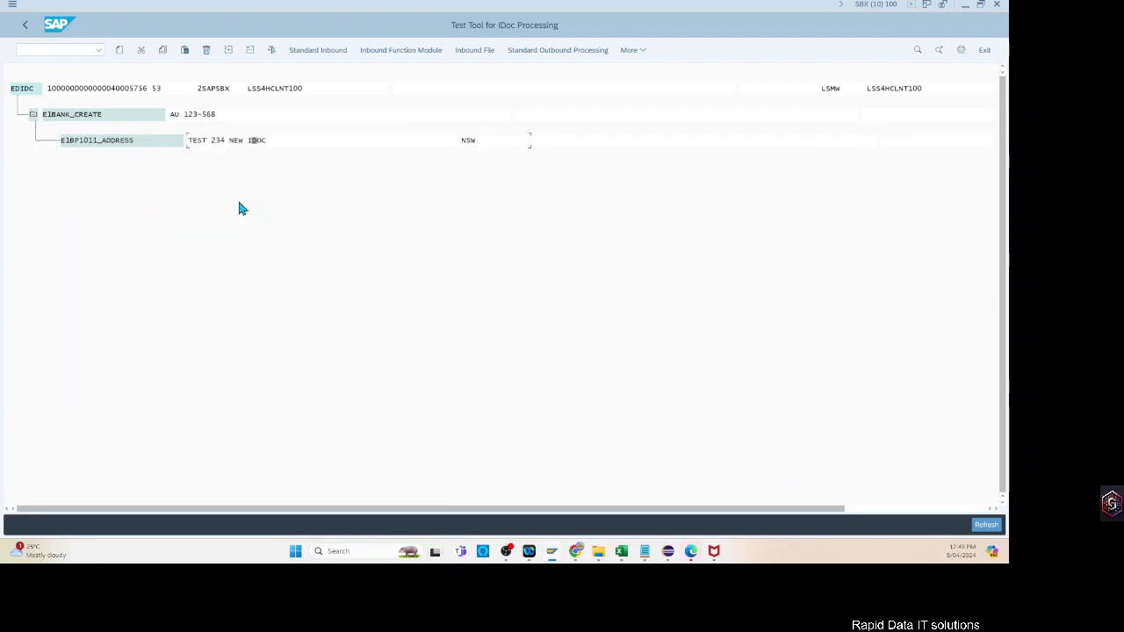
Run standard inbound processing for the edited IDoc, copy the new IDoc's number from the message and close the dialogs.
{"action": "left_click", "coordinate": [318, 50]}
{"action": "left_click", "coordinate": [448, 404]}
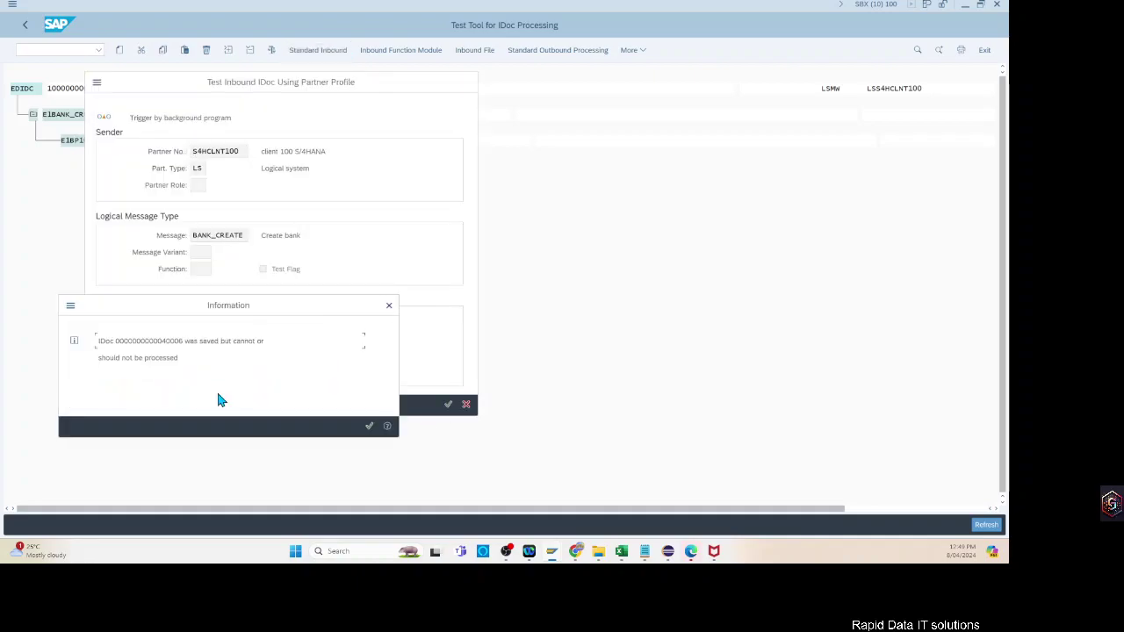
{"action": "left_click_drag", "start_coordinate": [184, 341], "coordinate": [117, 343]}
{"action": "key", "text": "ctrl+c"}
{"action": "left_click", "coordinate": [283, 390]}
{"action": "key", "text": "Return"}
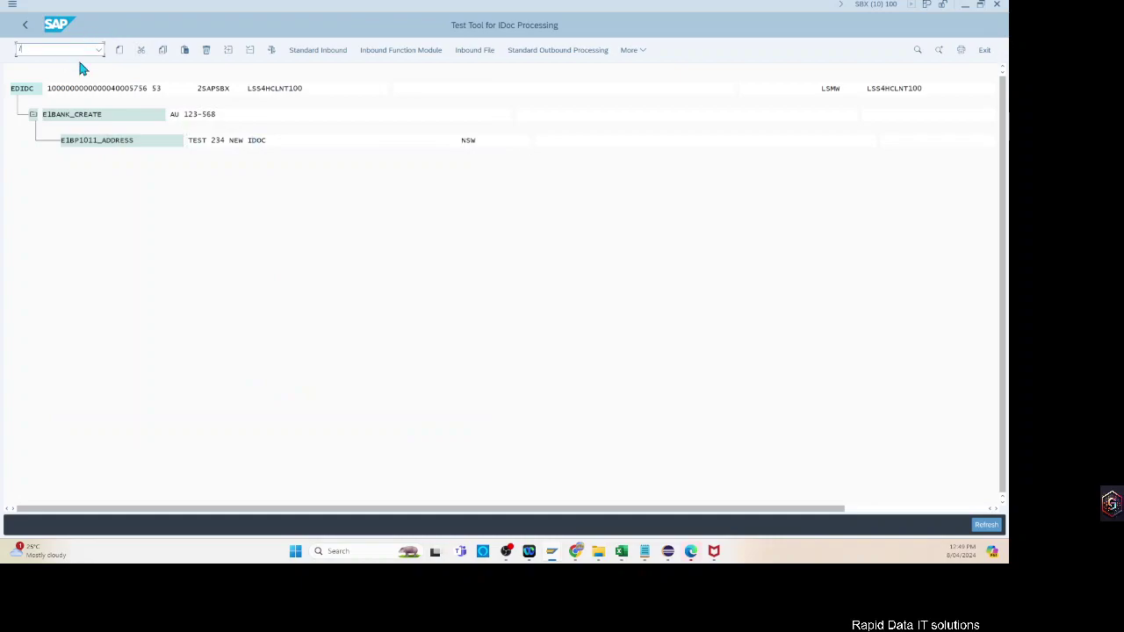
Open transaction WE02, display the new IDoc using the copied number and check its current status.
{"action": "type", "text": "/nwe02"}
{"action": "key", "text": "Return"}
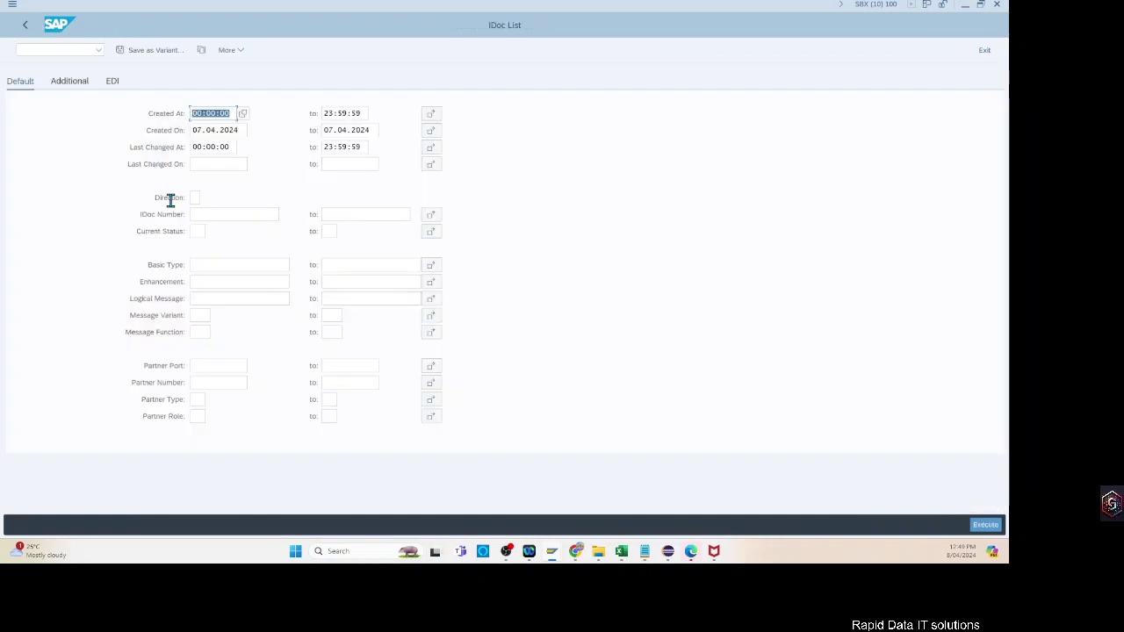
{"action": "left_click", "coordinate": [224, 215]}
{"action": "key", "text": "ctrl+v"}
{"action": "left_click", "coordinate": [987, 526]}
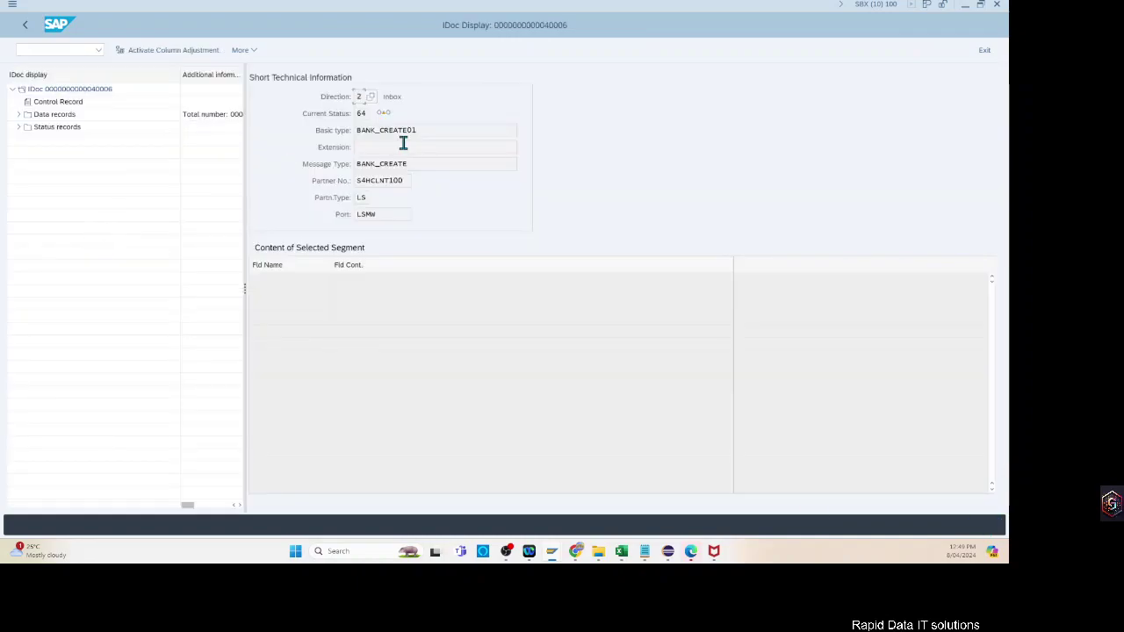
{"action": "double_click", "coordinate": [361, 113]}
Open the partner profiles in a new session and display the inbound BANK_CREATE parameters of logical system S4HCLNT100.
{"action": "left_click", "coordinate": [82, 52]}
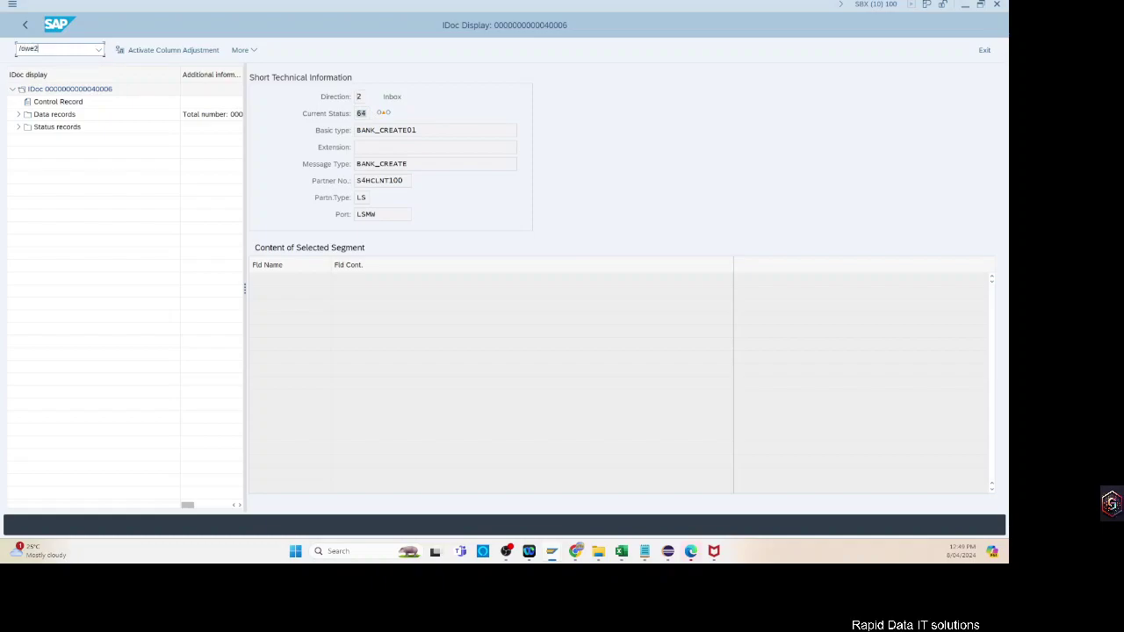
{"action": "key", "text": "Return"}
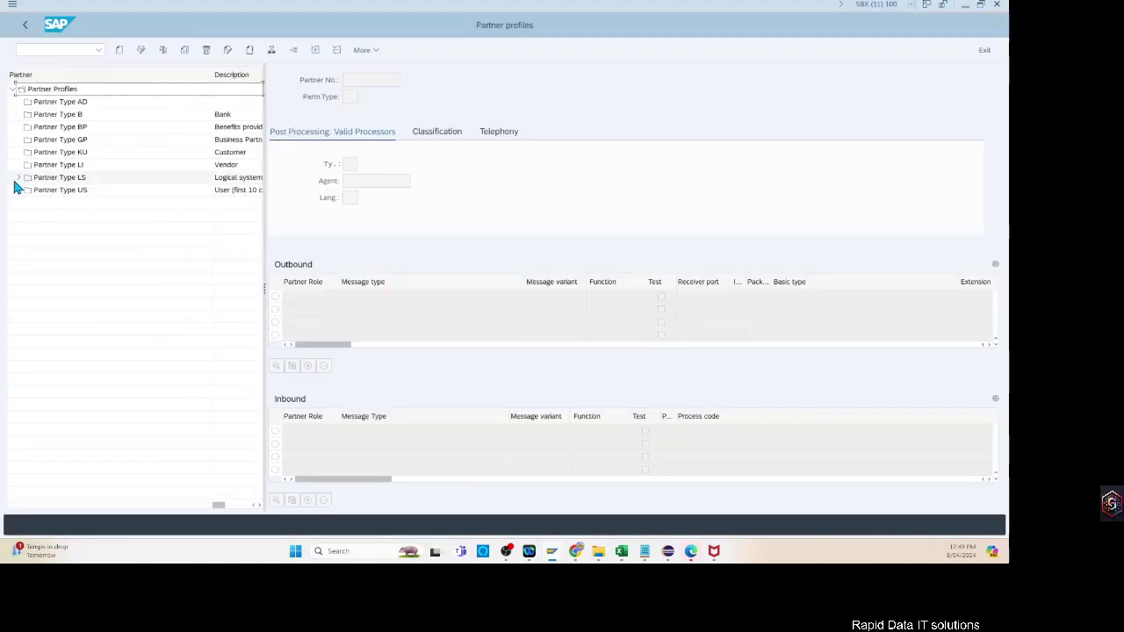
{"action": "left_click", "coordinate": [17, 178]}
{"action": "left_click", "coordinate": [75, 215]}
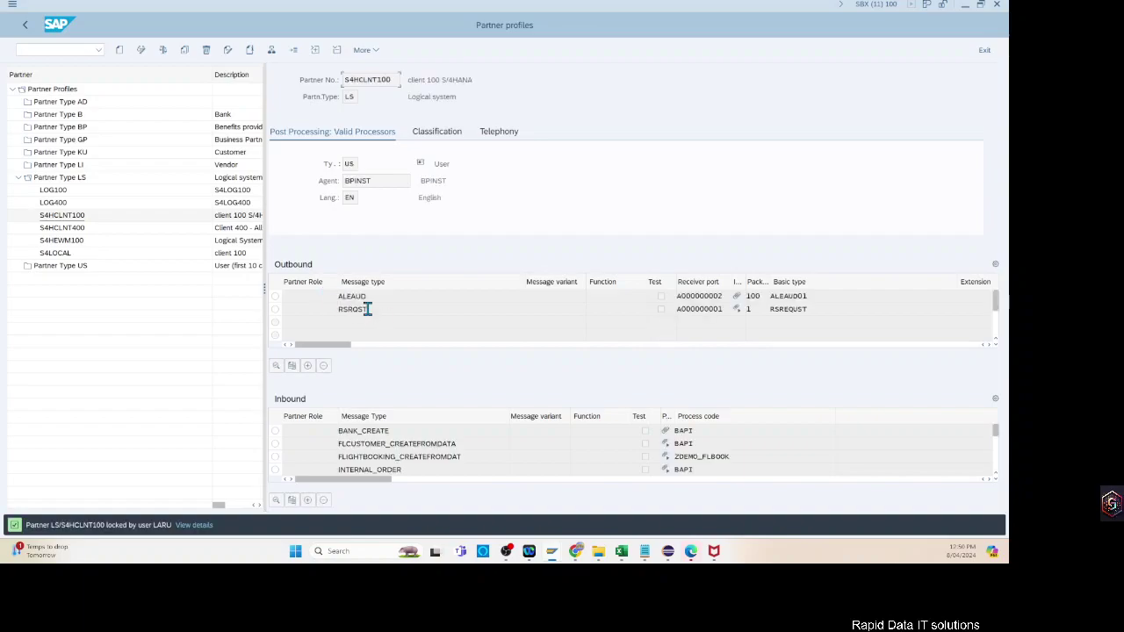
{"action": "double_click", "coordinate": [363, 432]}
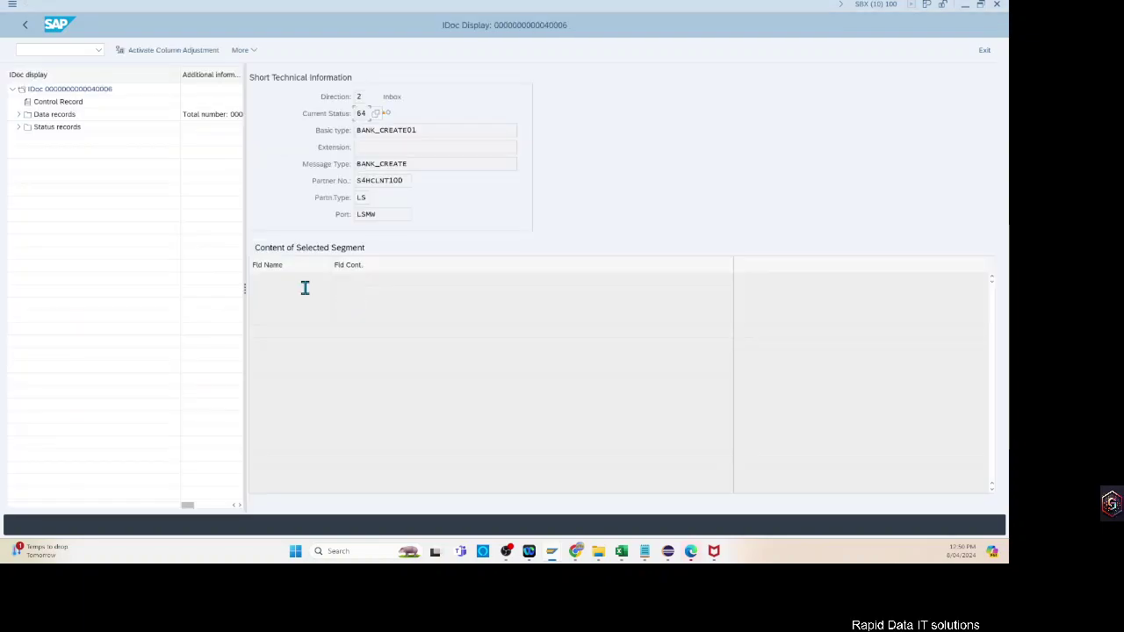
Open the control record of IDoc 40006, select that IDoc in the status monitor for ALE messages and process it.
{"action": "double_click", "coordinate": [58, 102]}
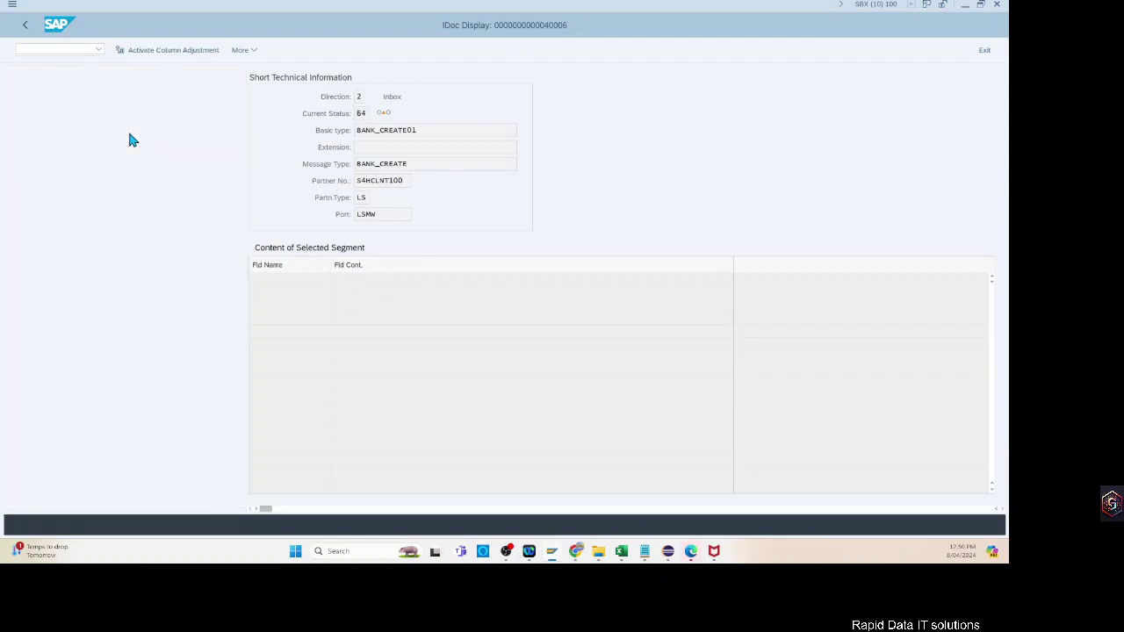
{"action": "left_click", "coordinate": [43, 47]}
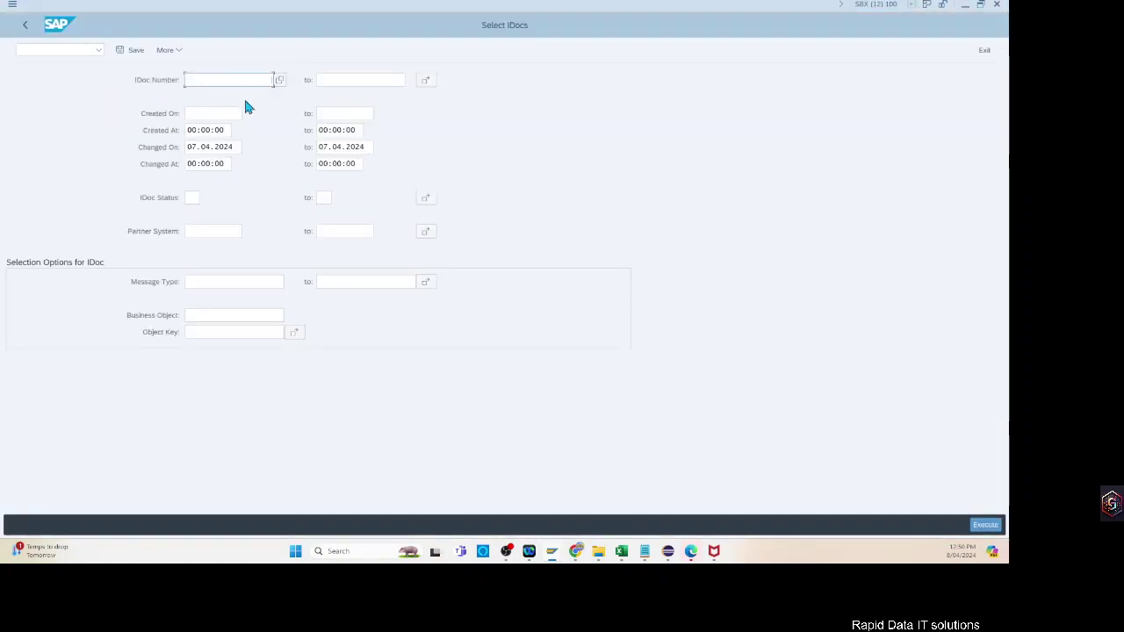
{"action": "left_click", "coordinate": [986, 524]}
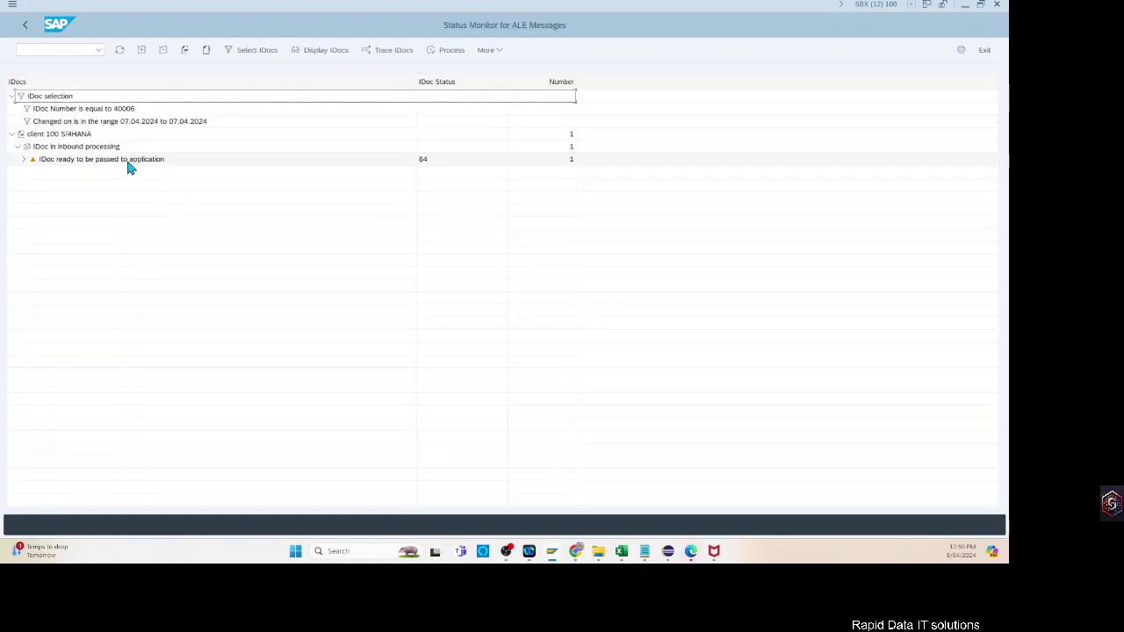
{"action": "left_click", "coordinate": [128, 161]}
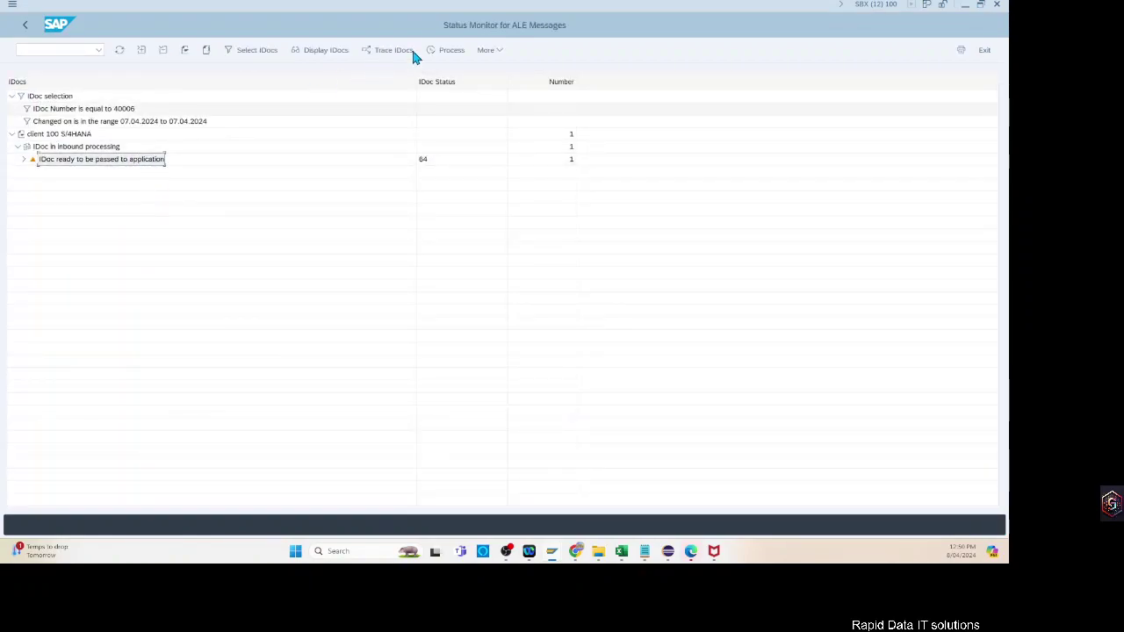
{"action": "left_click", "coordinate": [442, 51]}
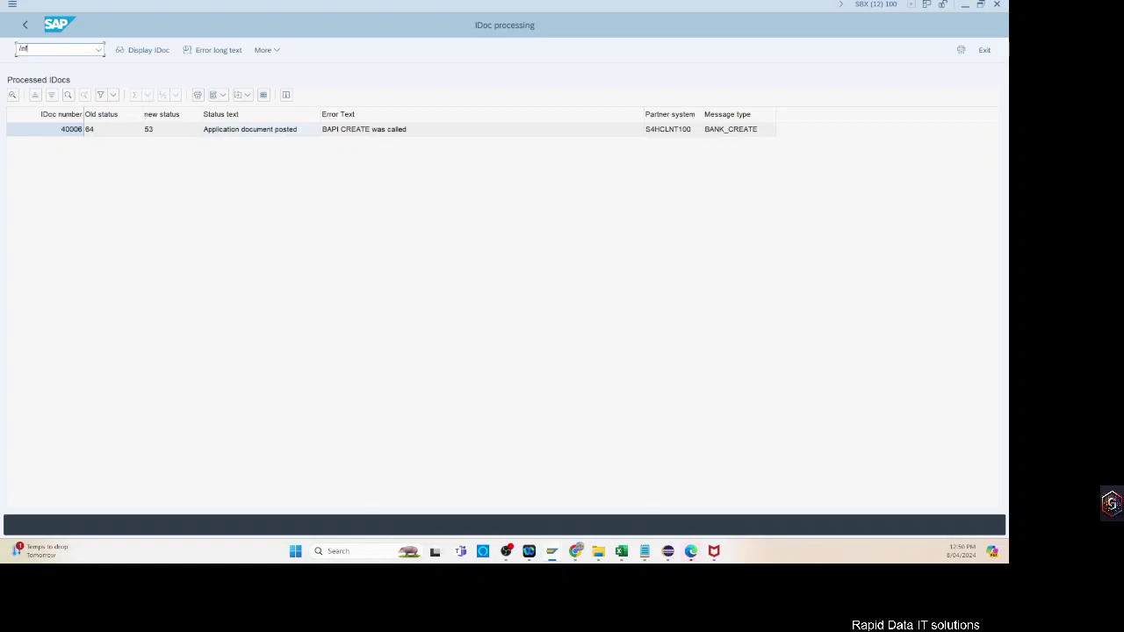
Open the bank change transaction for country AU and bank key 123-568, check the bank name and leave the transaction.
{"action": "key", "text": "Return"}
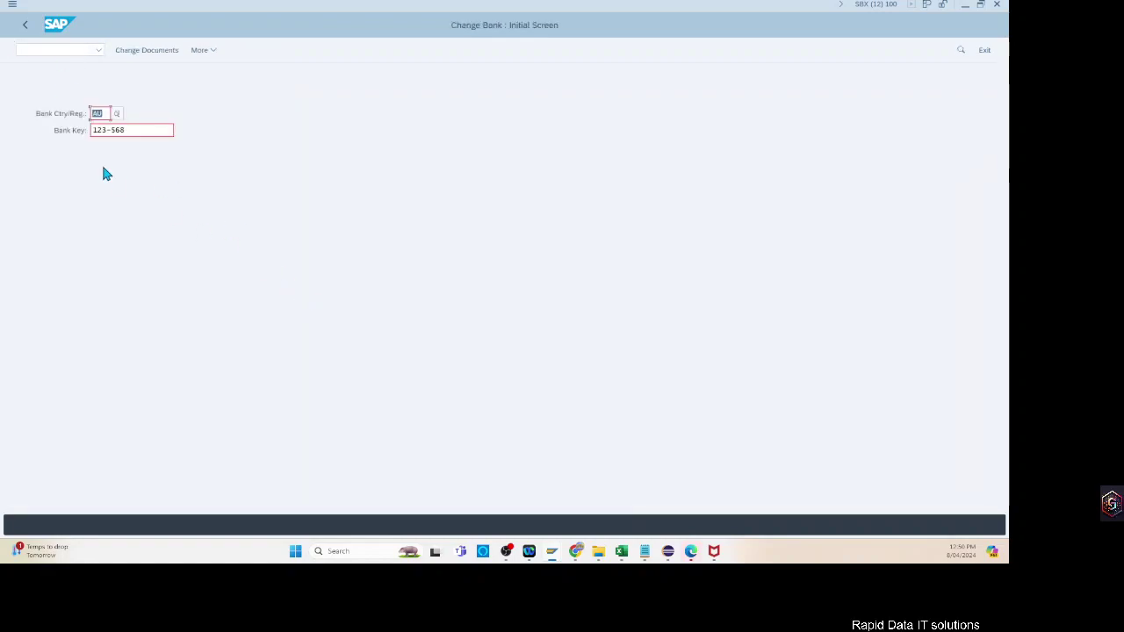
{"action": "key", "text": "Return"}
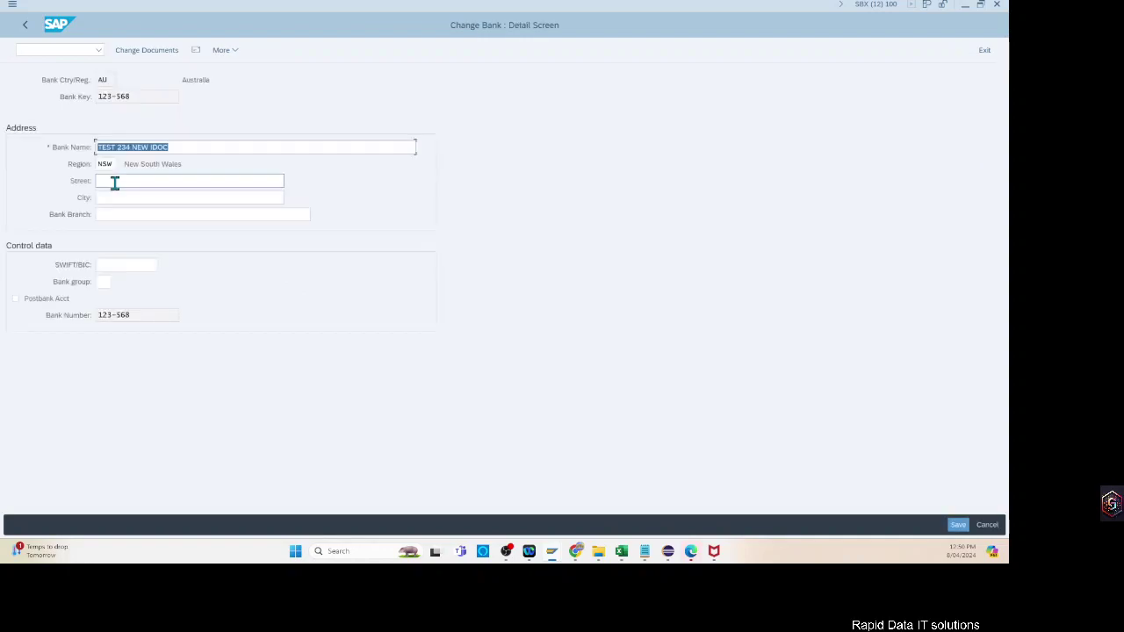
{"action": "left_click", "coordinate": [181, 145]}
{"action": "left_click_drag", "start_coordinate": [195, 148], "coordinate": [136, 148]}
{"action": "left_click", "coordinate": [25, 24]}
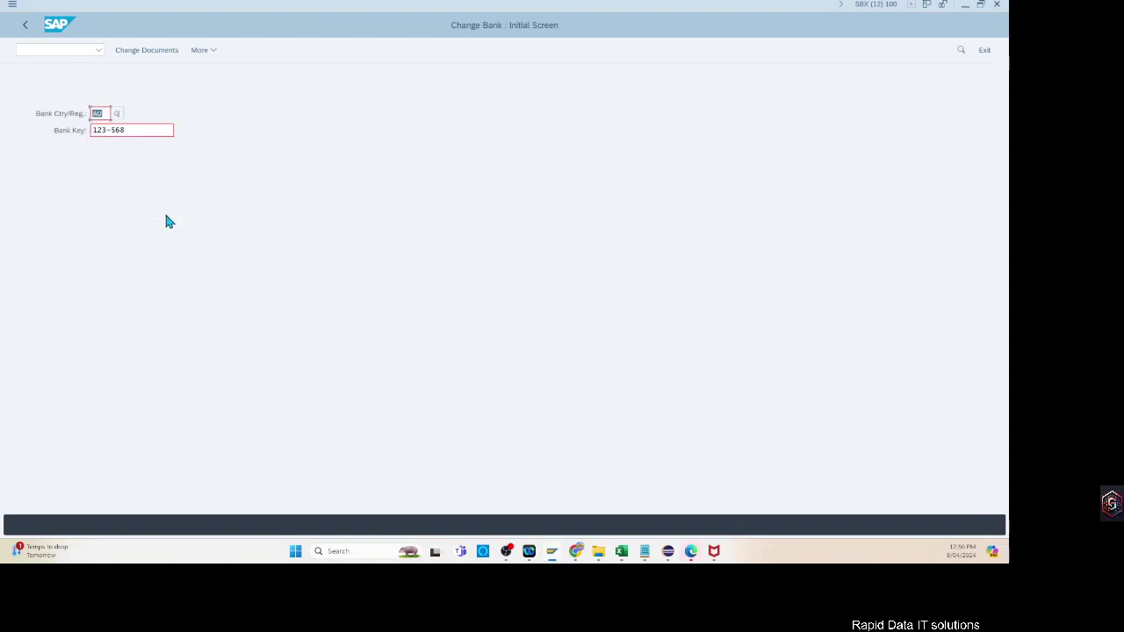
{"action": "left_click", "coordinate": [24, 25]}
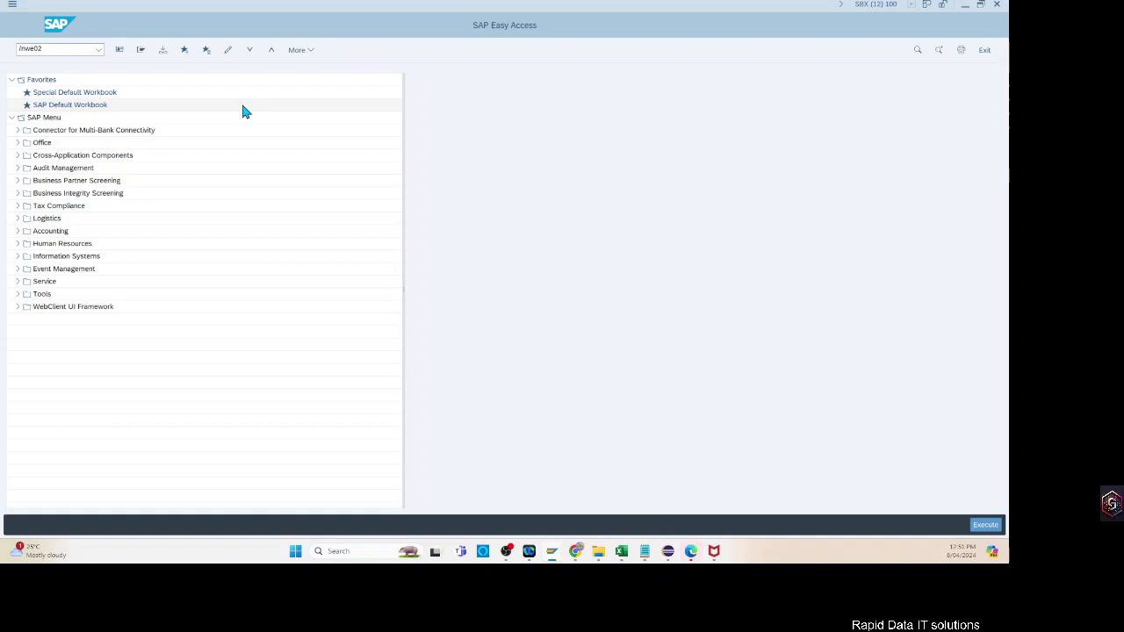
Open transaction WE02, display IDoc 40006, expand its status and data records, and check the E1BANK_CREATE segment's bank key.
{"action": "key", "text": "Return"}
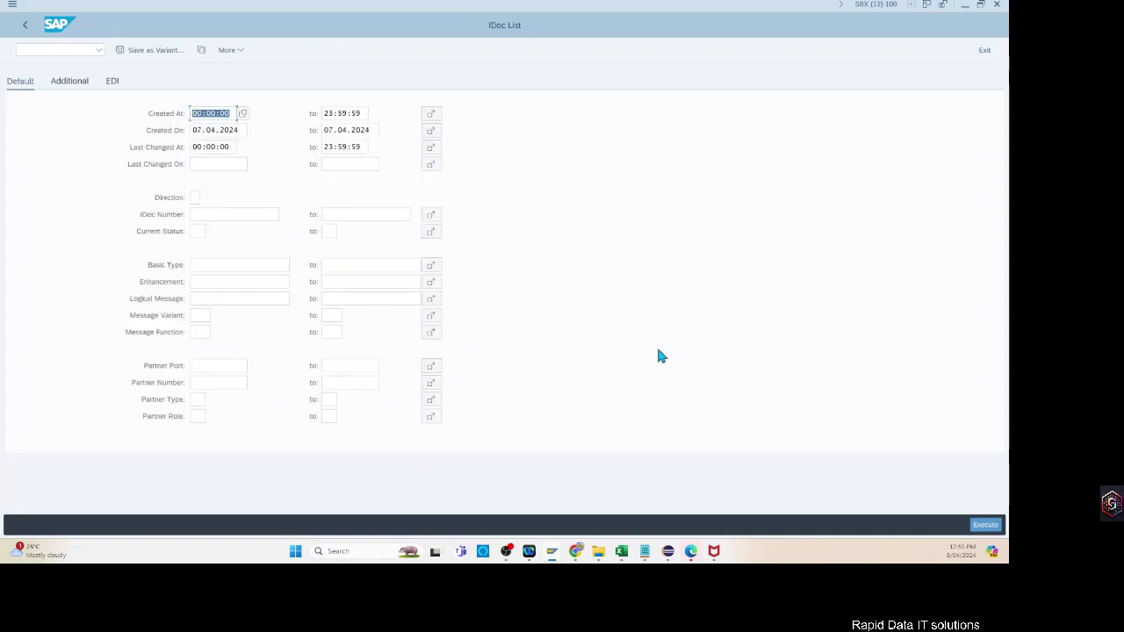
{"action": "left_click", "coordinate": [234, 215]}
{"action": "type", "text": "40006"}
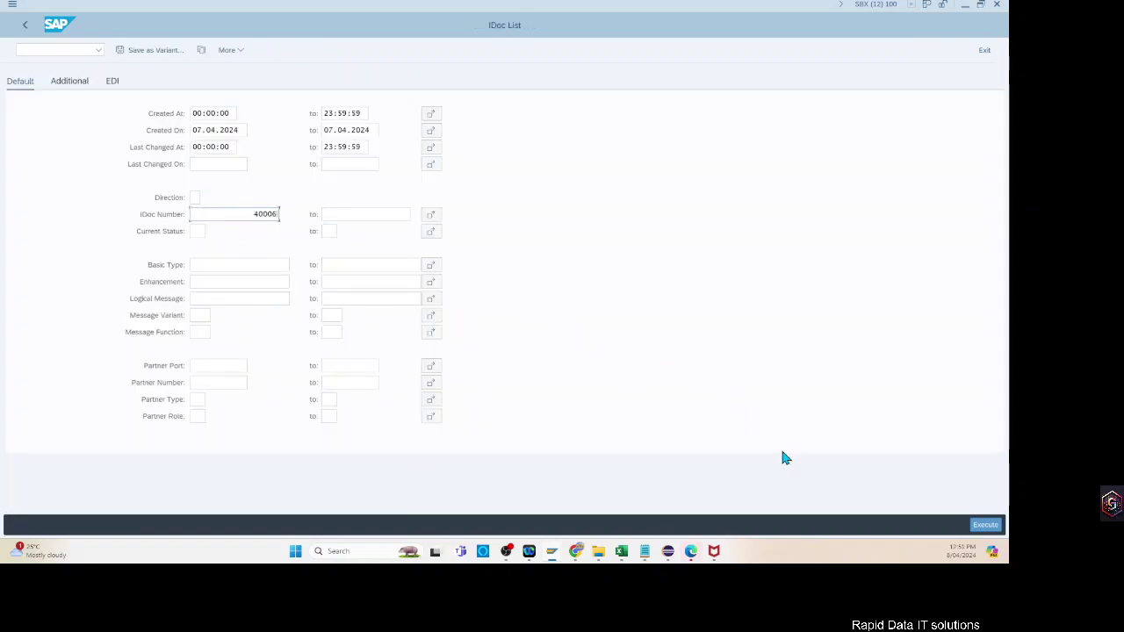
{"action": "left_click", "coordinate": [993, 527]}
{"action": "left_click", "coordinate": [18, 127]}
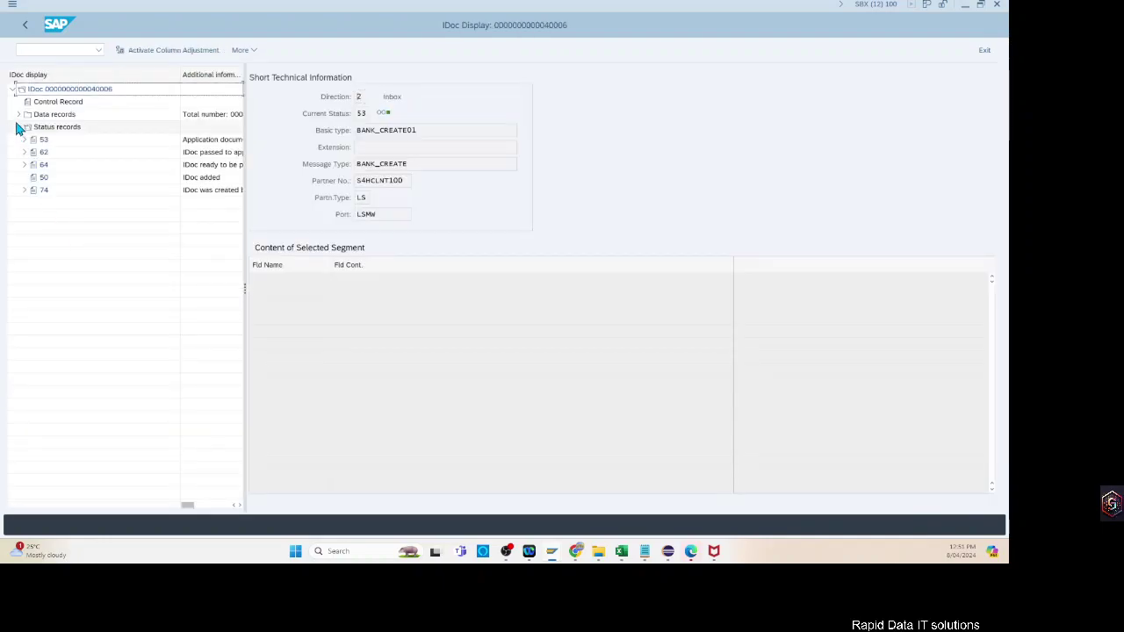
{"action": "left_click", "coordinate": [18, 114]}
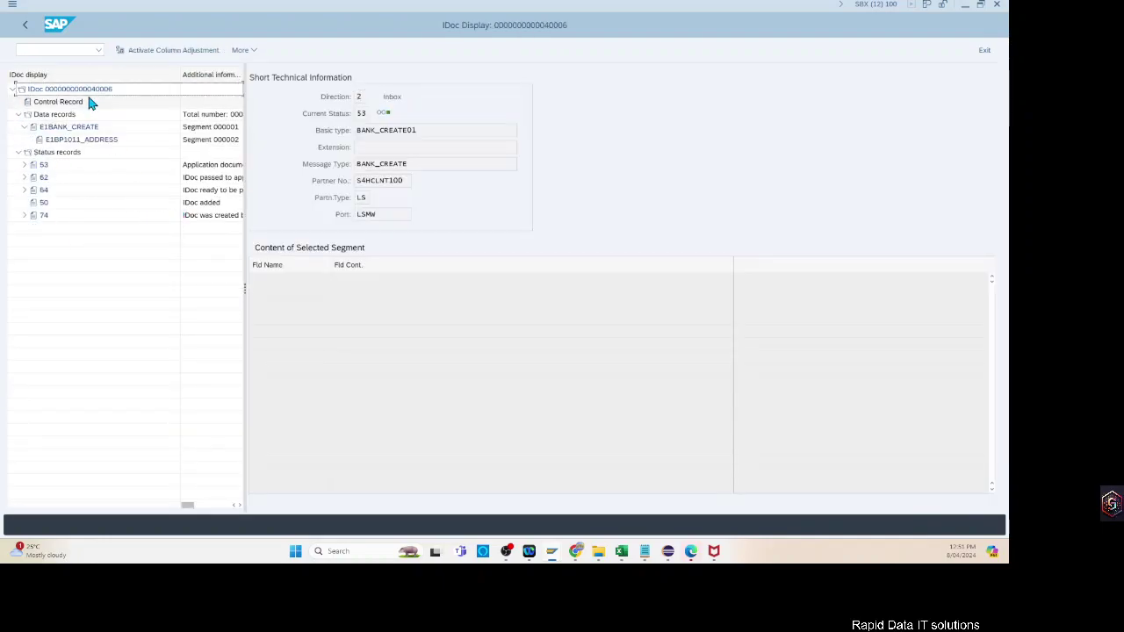
{"action": "left_click", "coordinate": [84, 129]}
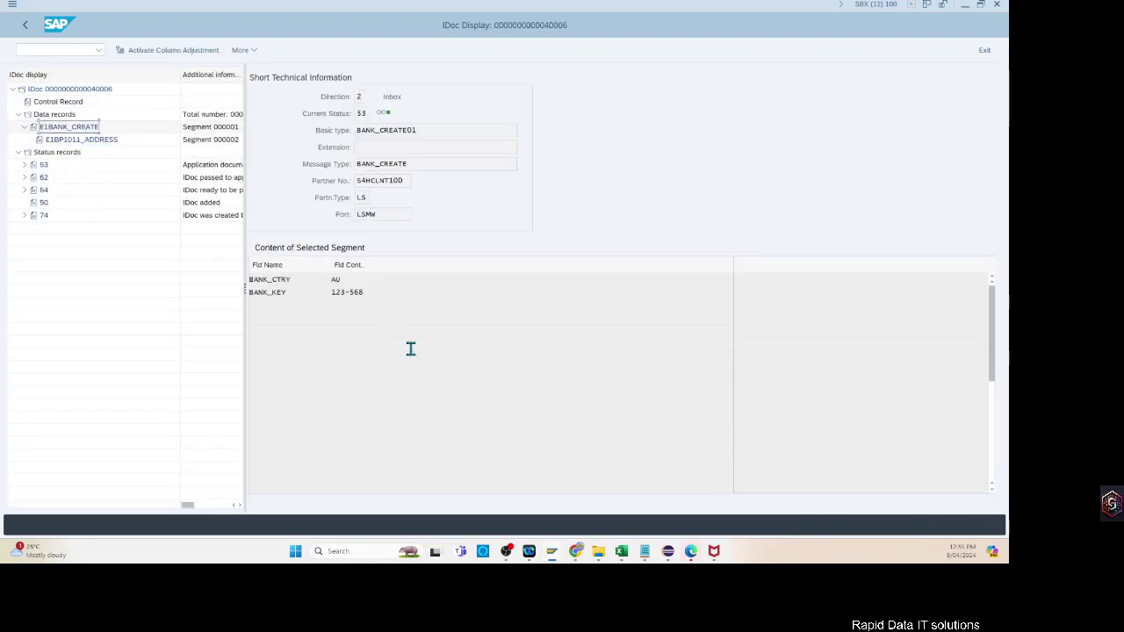
{"action": "left_click", "coordinate": [374, 297]}
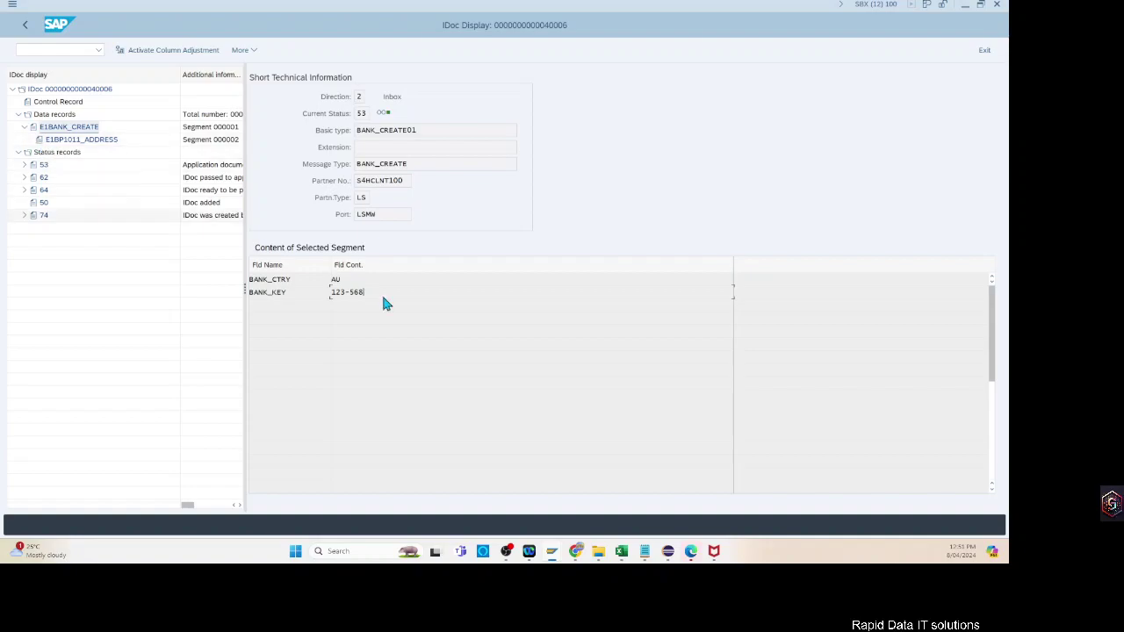
Try to switch the E1BANK_CREATE data record of IDoc 40006 to change mode and return to the IDoc display.
{"action": "double_click", "coordinate": [33, 130]}
{"action": "left_click", "coordinate": [266, 50]}
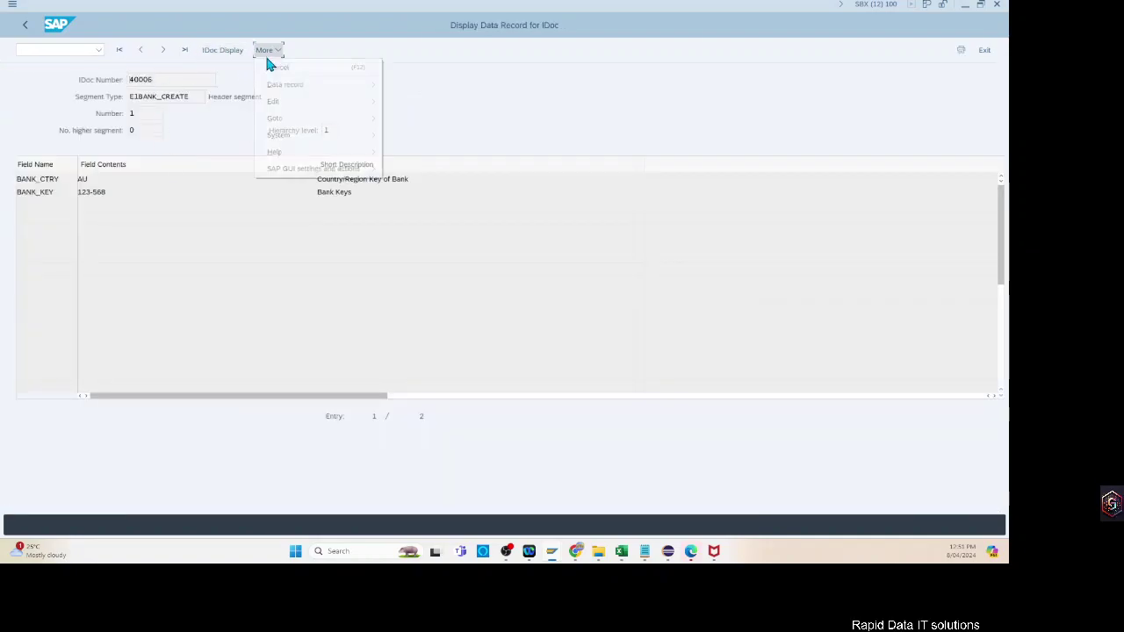
{"action": "mouse_move", "coordinate": [281, 85]}
{"action": "left_click", "coordinate": [401, 82]}
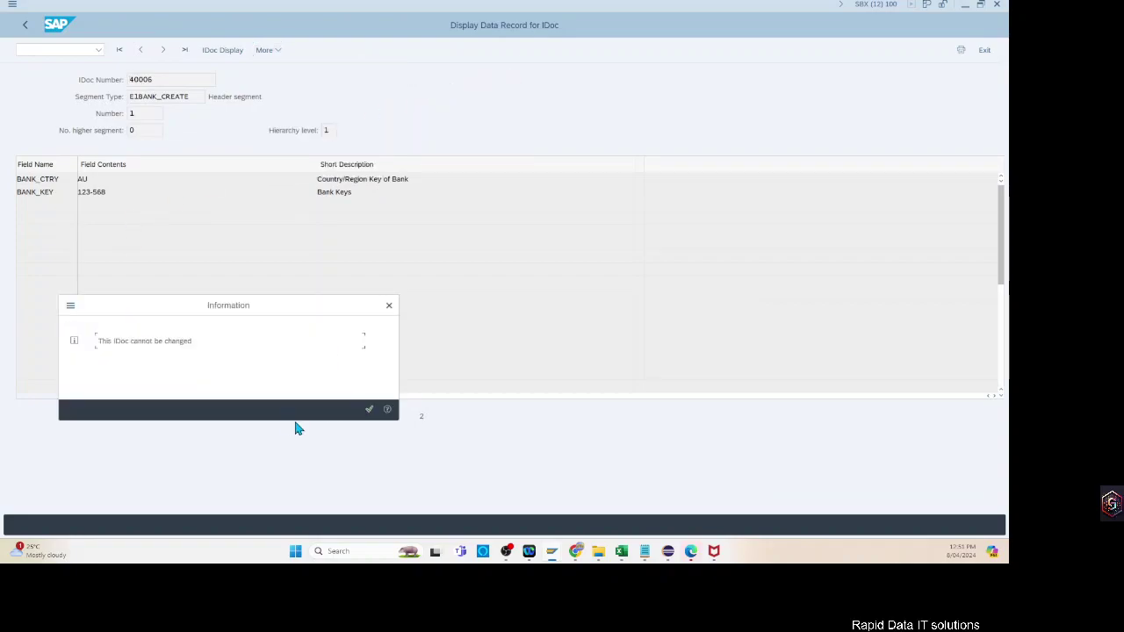
{"action": "left_click", "coordinate": [370, 411]}
{"action": "left_click", "coordinate": [25, 25]}
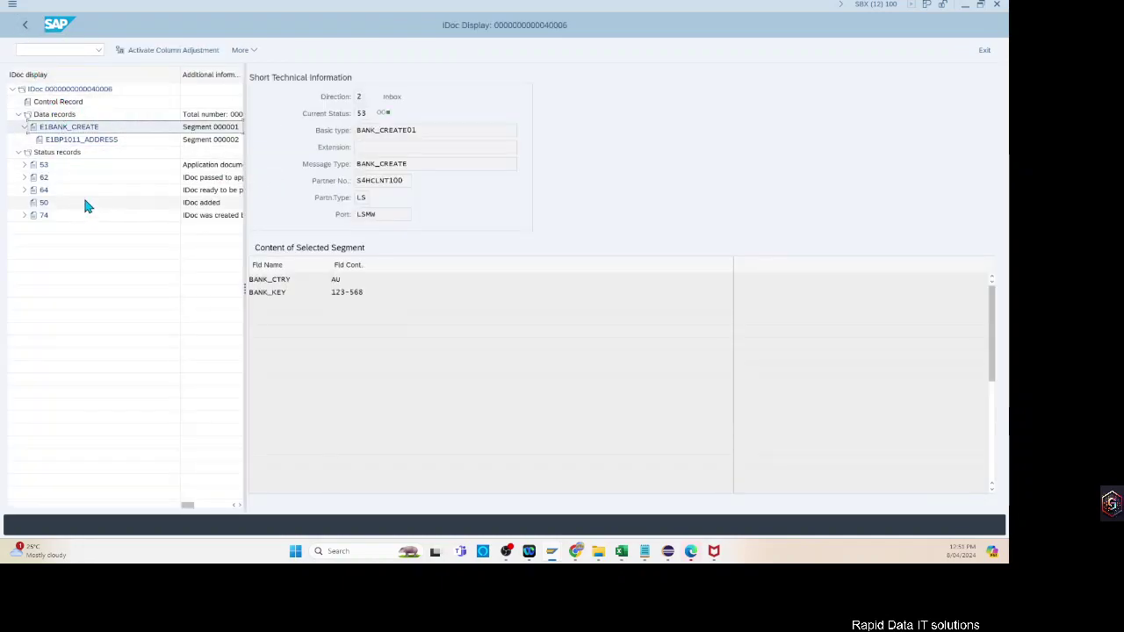
Open the control record, then start transaction WE19 with existing IDoc 40006 as template and expand its E1BANK_CREATE segment.
{"action": "left_click", "coordinate": [52, 102]}
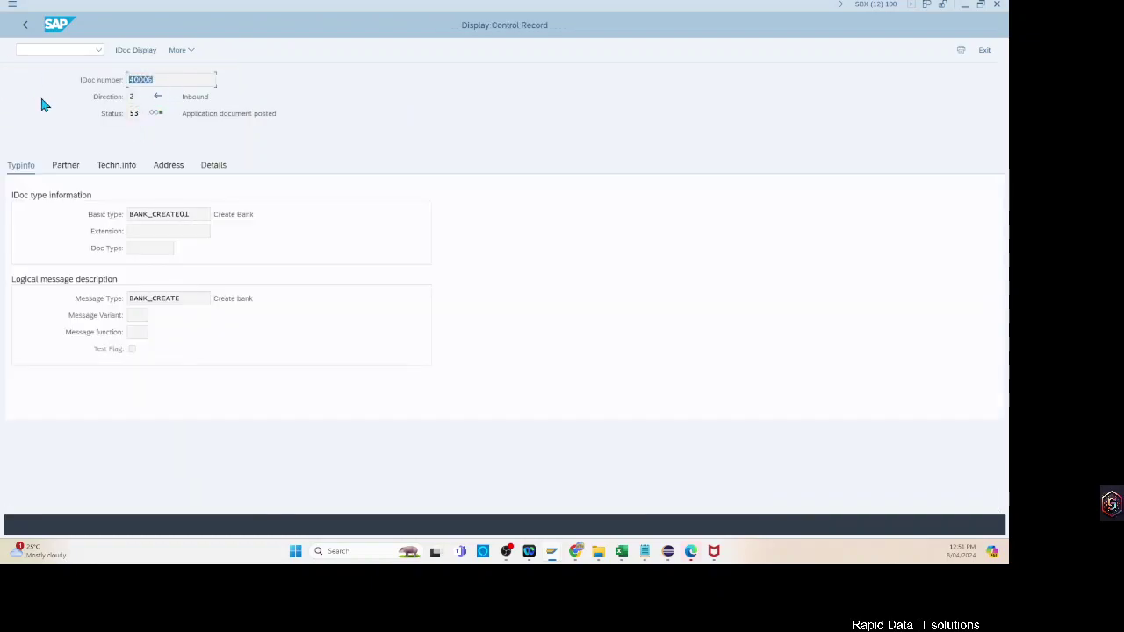
{"action": "left_click", "coordinate": [62, 51]}
{"action": "type", "text": "/nwe"}
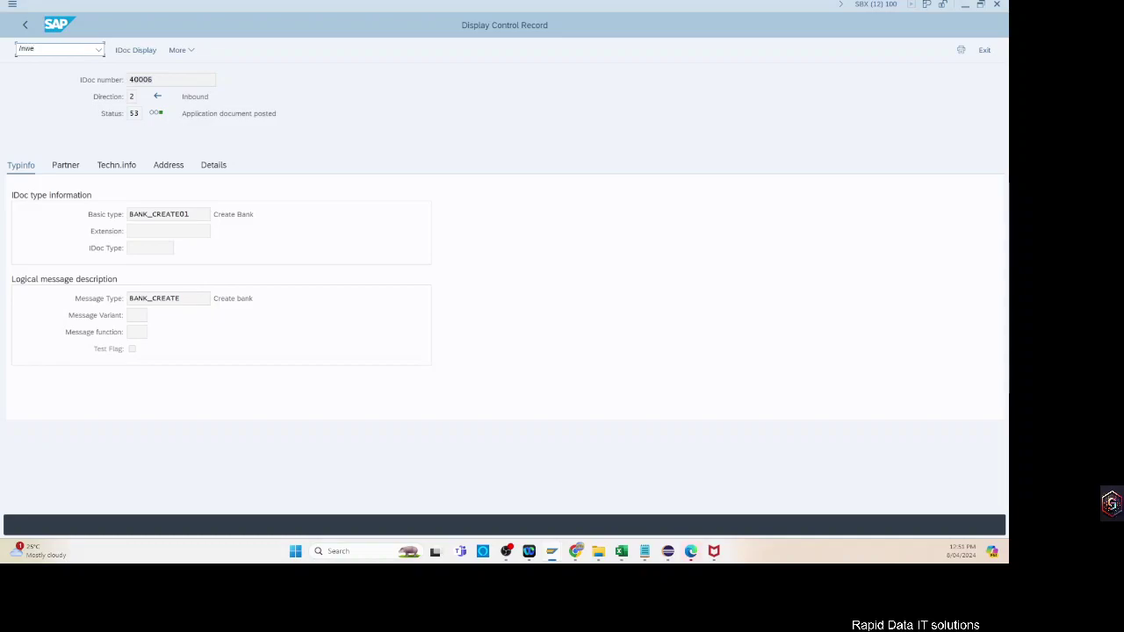
{"action": "type", "text": "19"}
{"action": "key", "text": "Return"}
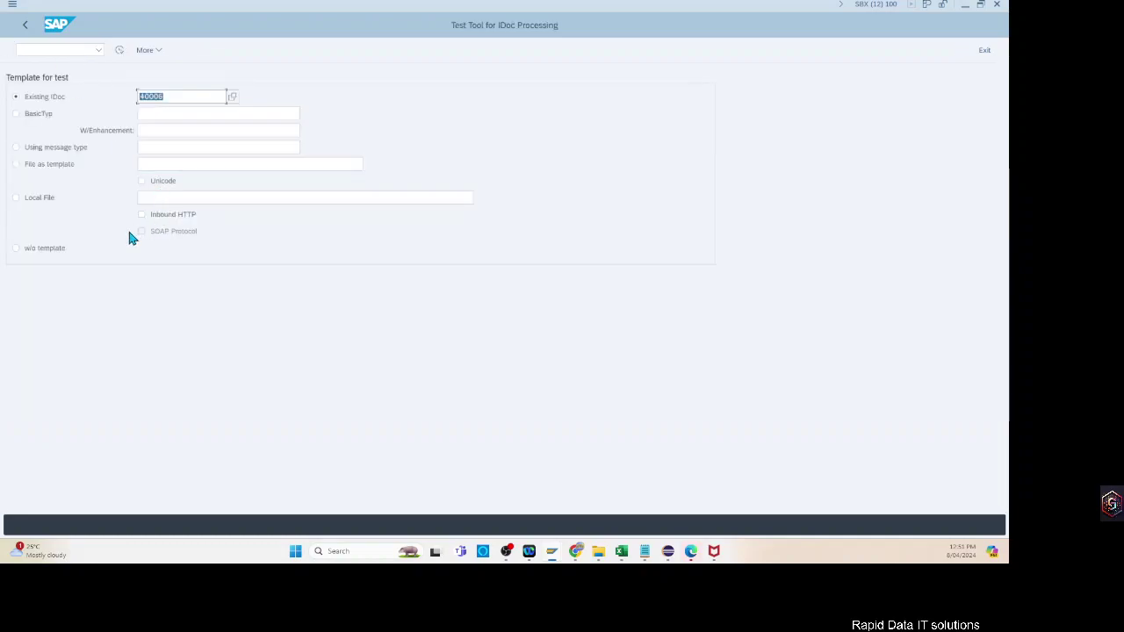
{"action": "left_click", "coordinate": [119, 50]}
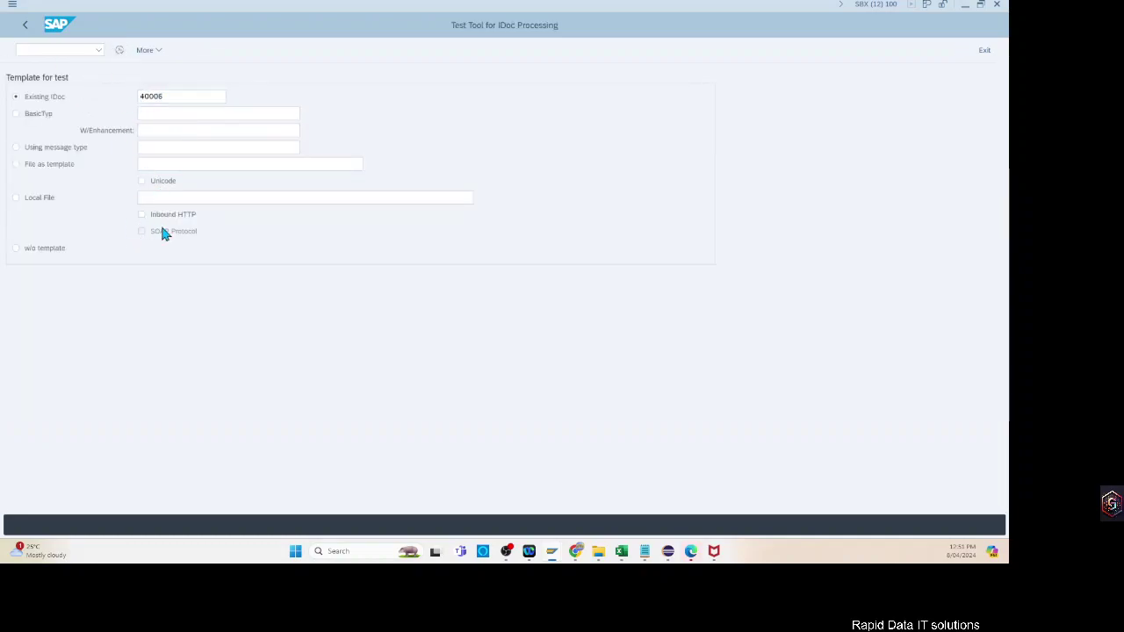
{"action": "left_click", "coordinate": [33, 114]}
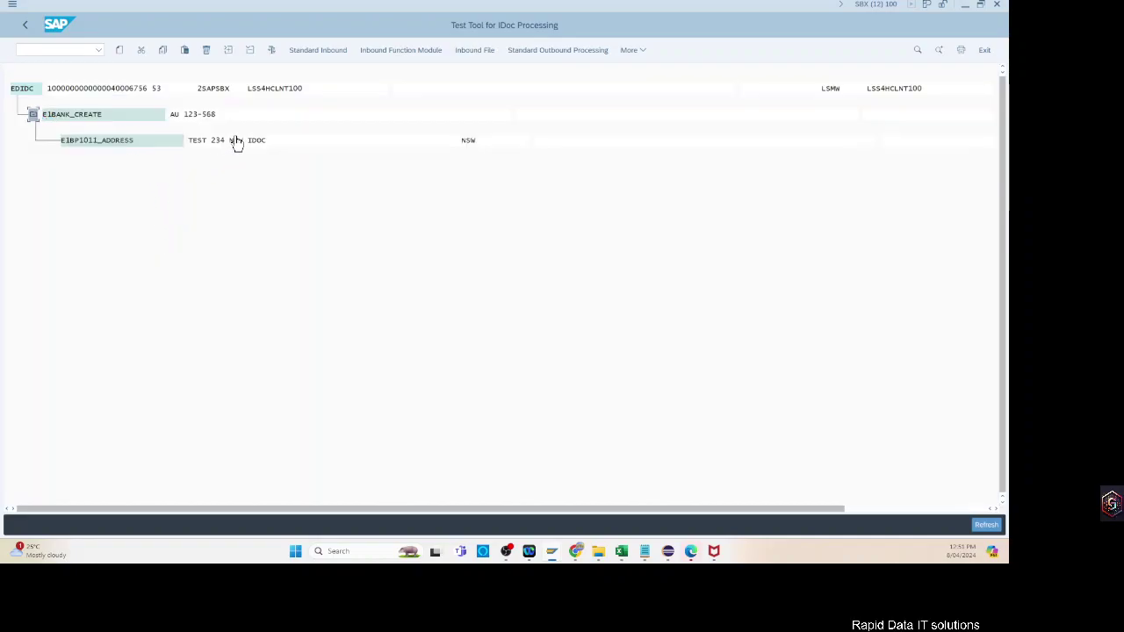
Set BANK_KEY in the E1BANK_CREATE segment to 123568.
{"action": "double_click", "coordinate": [219, 115]}
{"action": "left_click", "coordinate": [166, 204]}
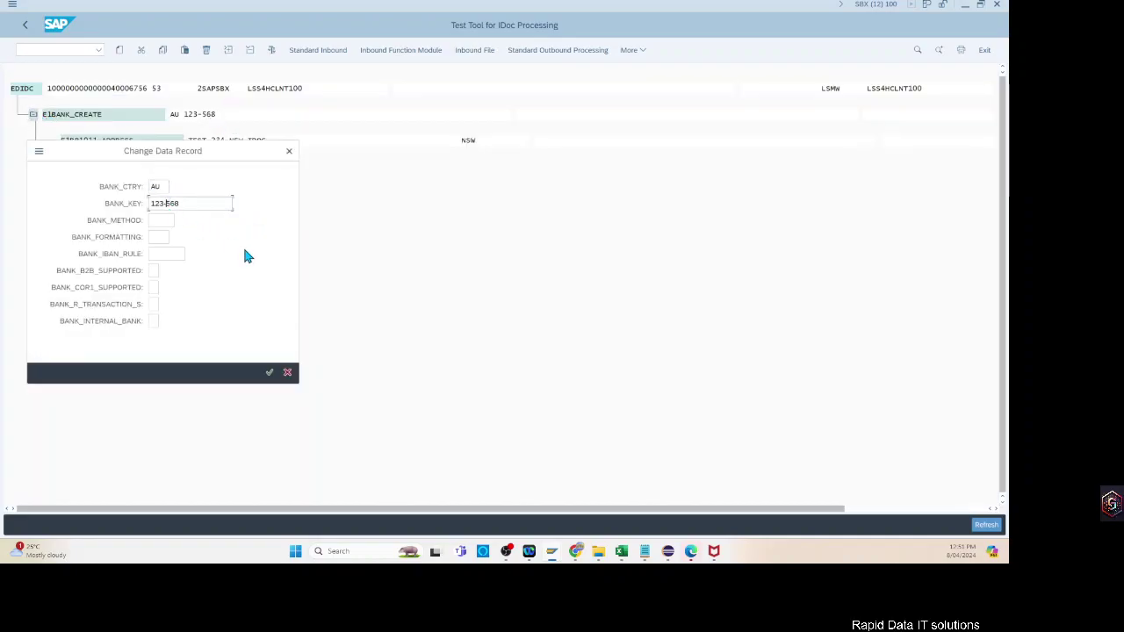
{"action": "key", "text": "BackSpace"}
{"action": "left_click_drag", "start_coordinate": [190, 207], "coordinate": [113, 202]}
{"action": "left_click", "coordinate": [270, 373]}
Run standard inbound processing for the edited test IDoc, copy the new IDoc's number from the message and close the dialogs.
{"action": "key", "text": "F8"}
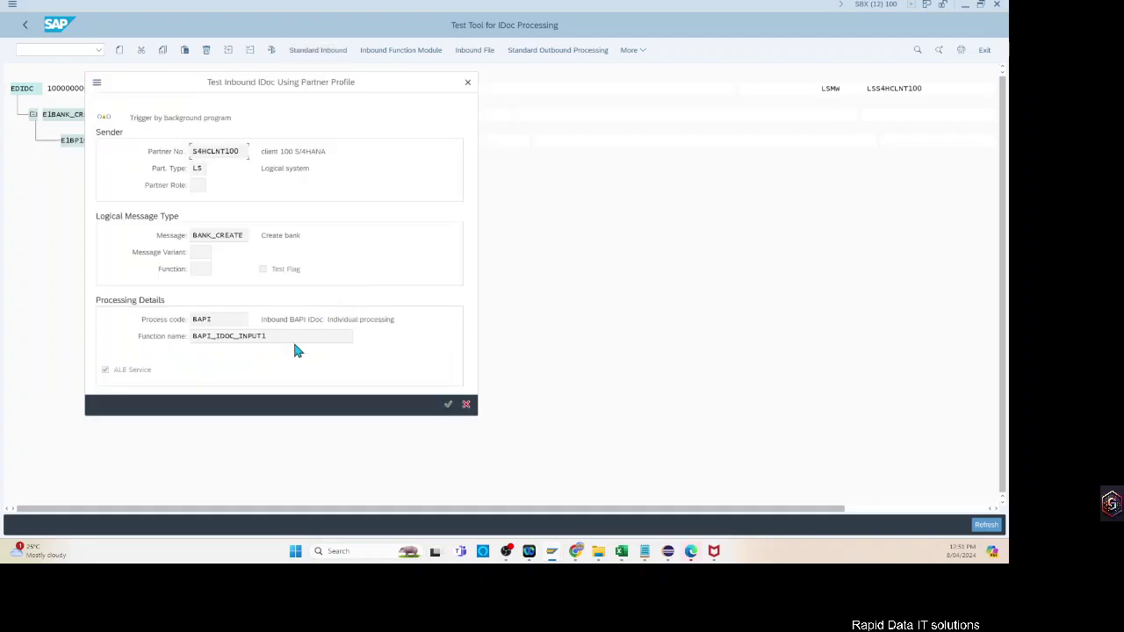
{"action": "key", "text": "Return"}
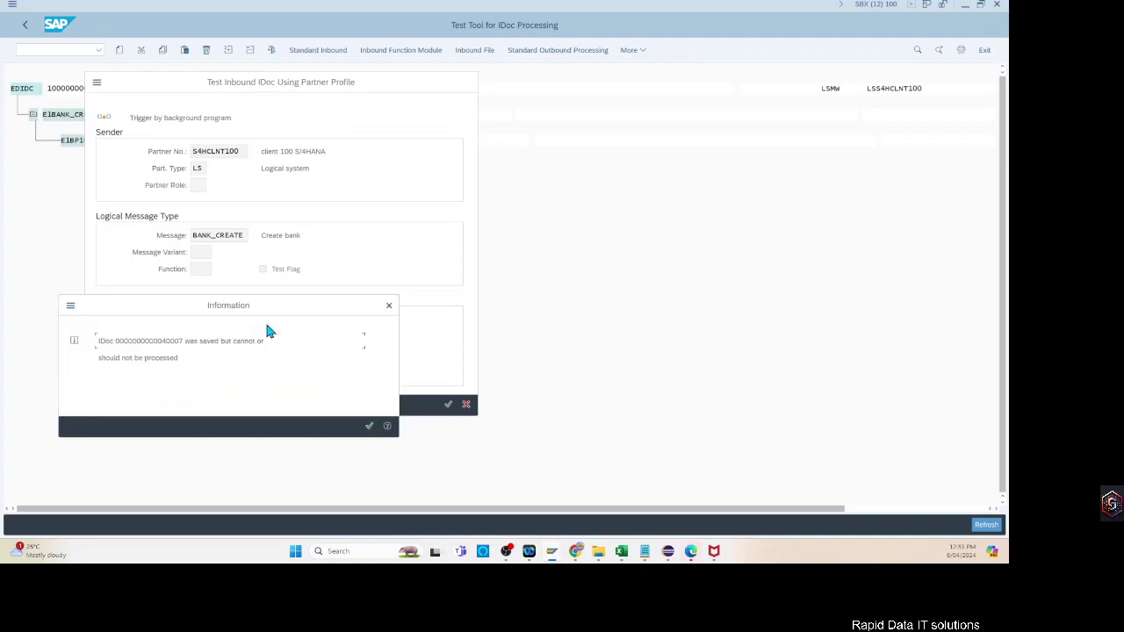
{"action": "left_click_drag", "start_coordinate": [185, 340], "coordinate": [116, 342]}
{"action": "key", "text": "ctrl+c"}
{"action": "left_click", "coordinate": [176, 341]}
{"action": "left_click", "coordinate": [315, 375]}
{"action": "key", "text": "Return"}
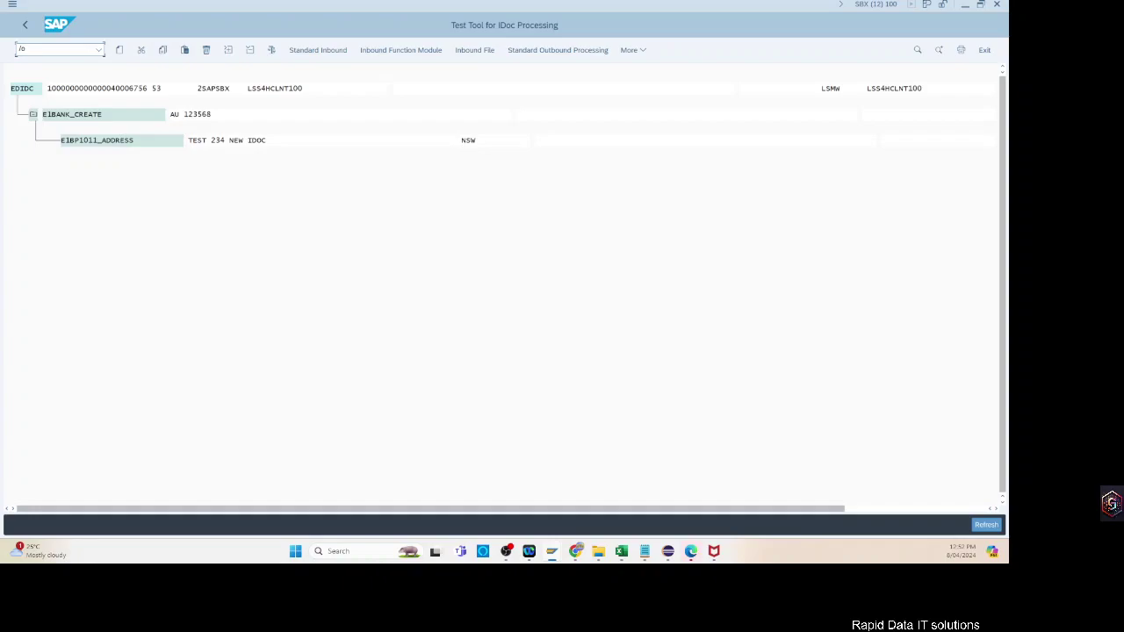
In a new session, select IDoc 40007 by its copied number in the status monitor for ALE messages and process it.
{"action": "key", "text": "Return"}
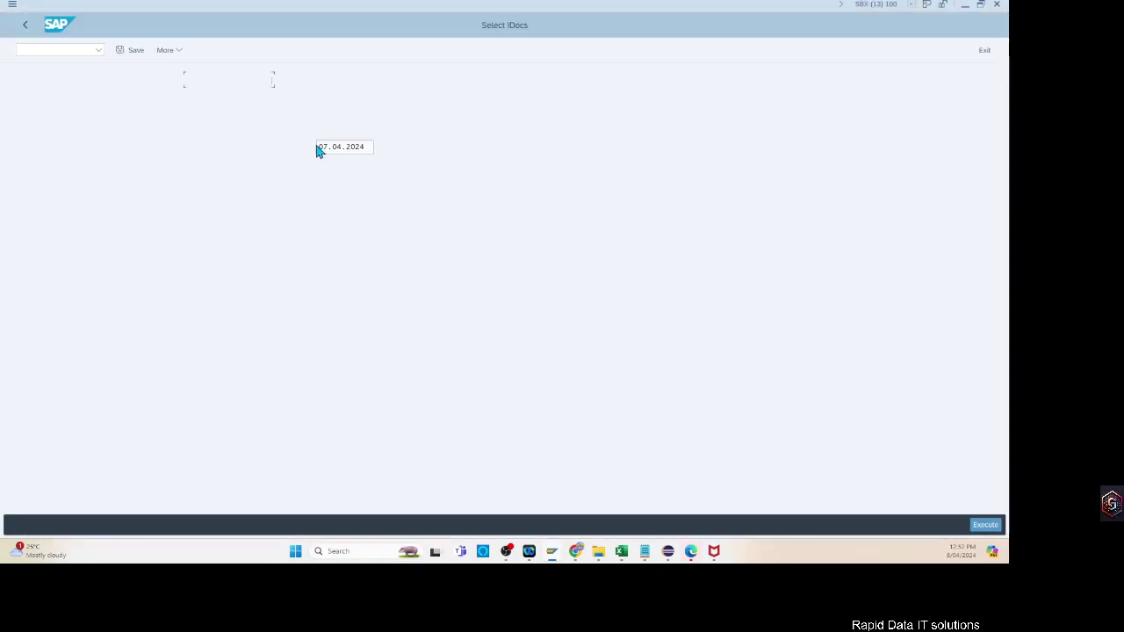
{"action": "key", "text": "ctrl+v"}
{"action": "left_click", "coordinate": [984, 524]}
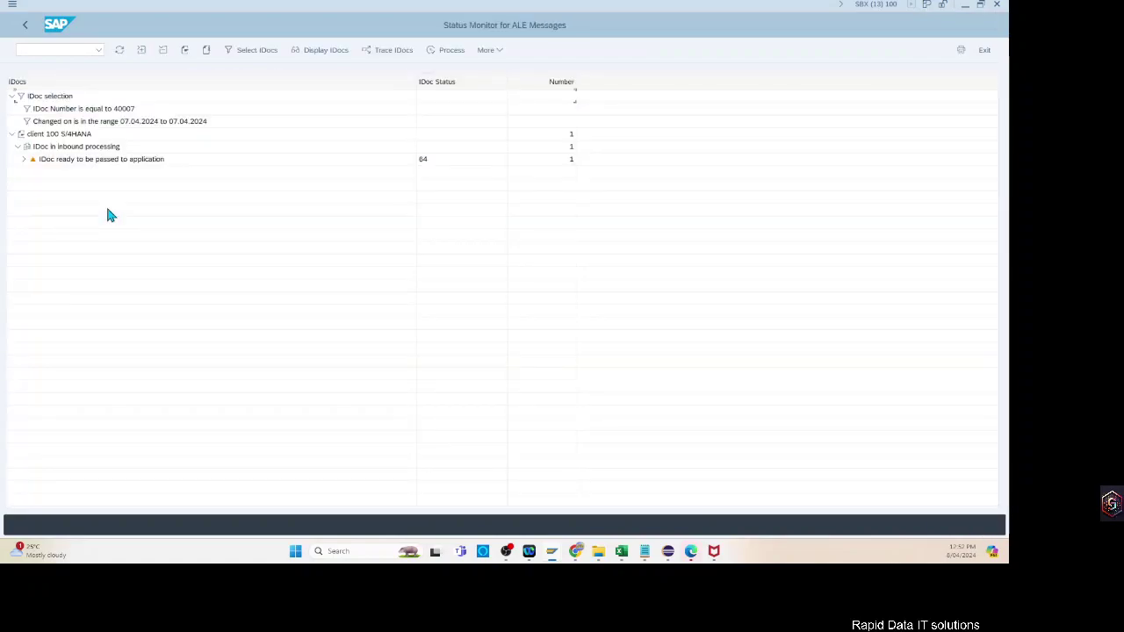
{"action": "left_click", "coordinate": [91, 160]}
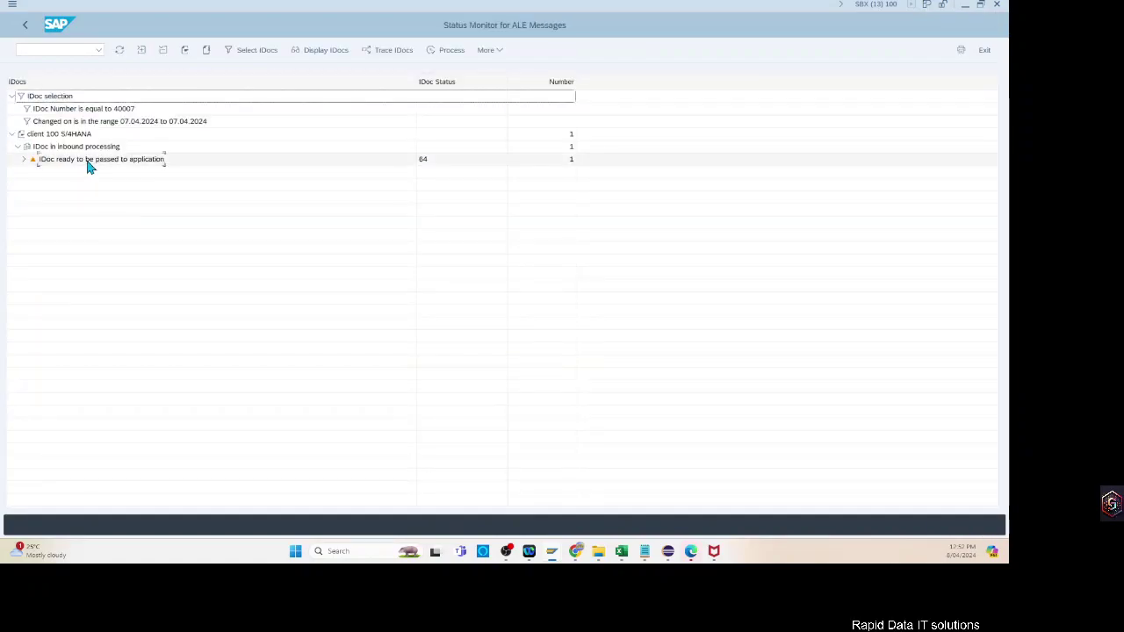
{"action": "left_click", "coordinate": [443, 53]}
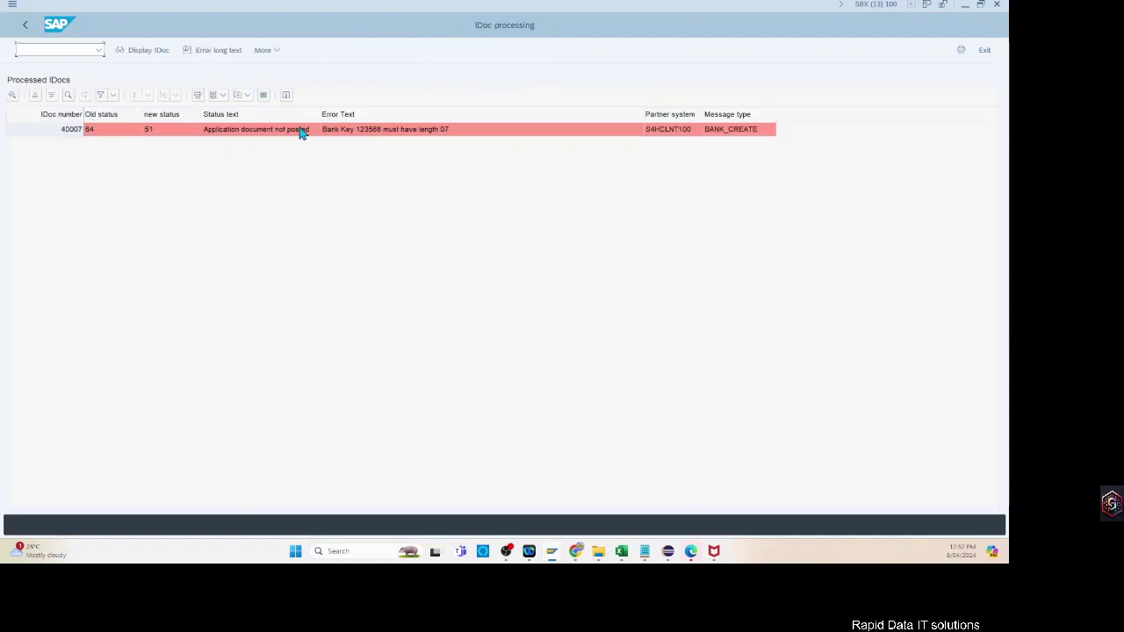
Display the processed IDoc 40007 and expand its status 51 record to examine the error text.
{"action": "left_click", "coordinate": [300, 130]}
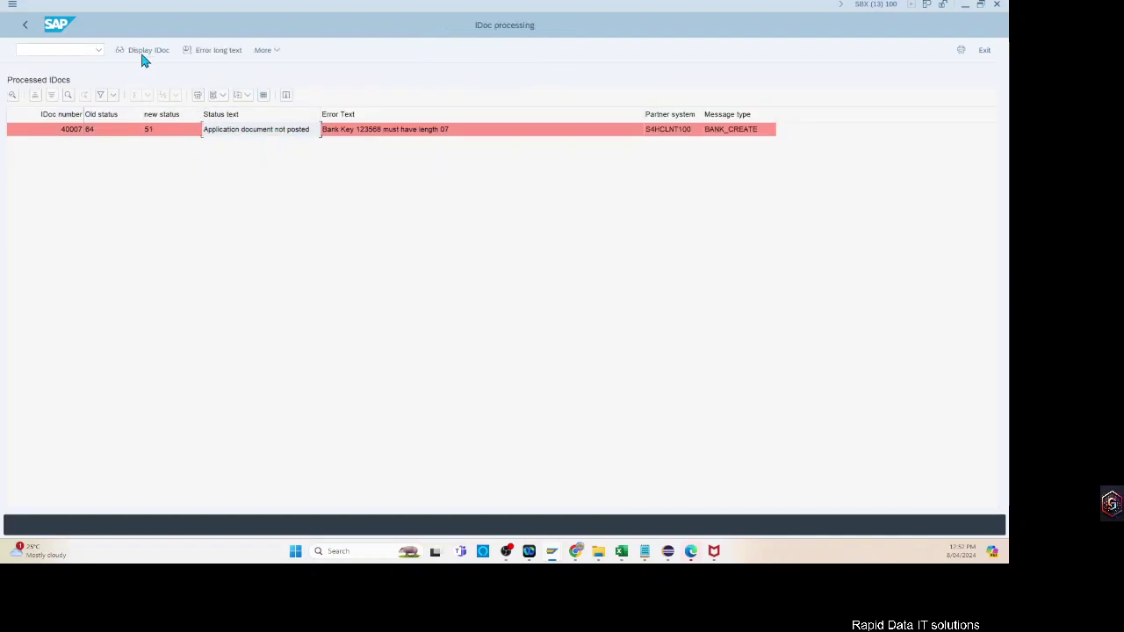
{"action": "double_click", "coordinate": [291, 132]}
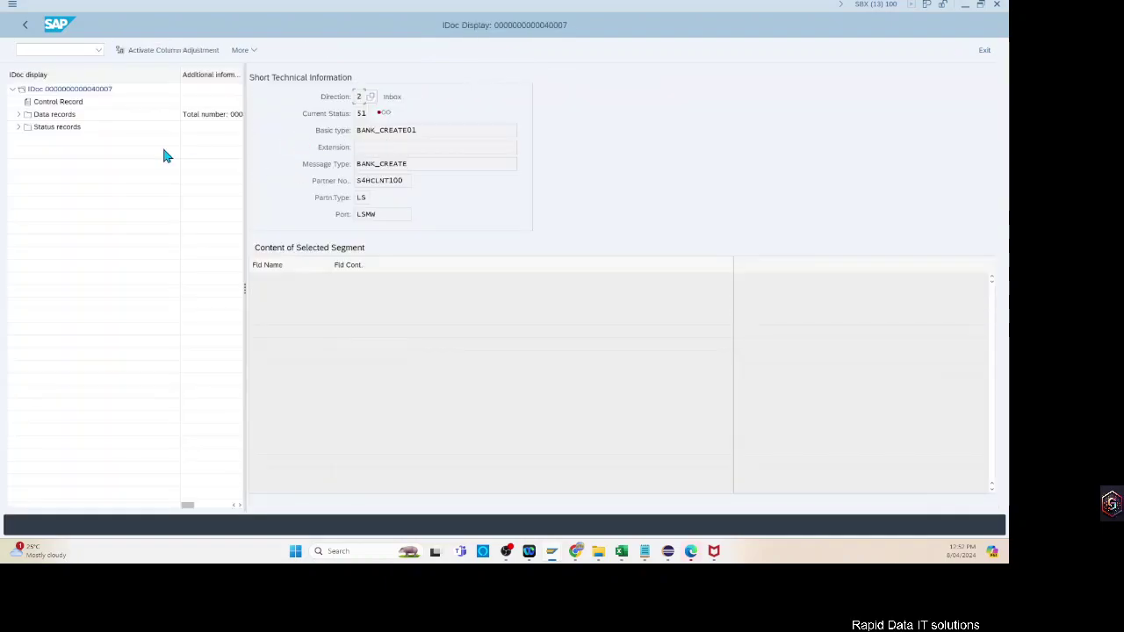
{"action": "left_click", "coordinate": [18, 127]}
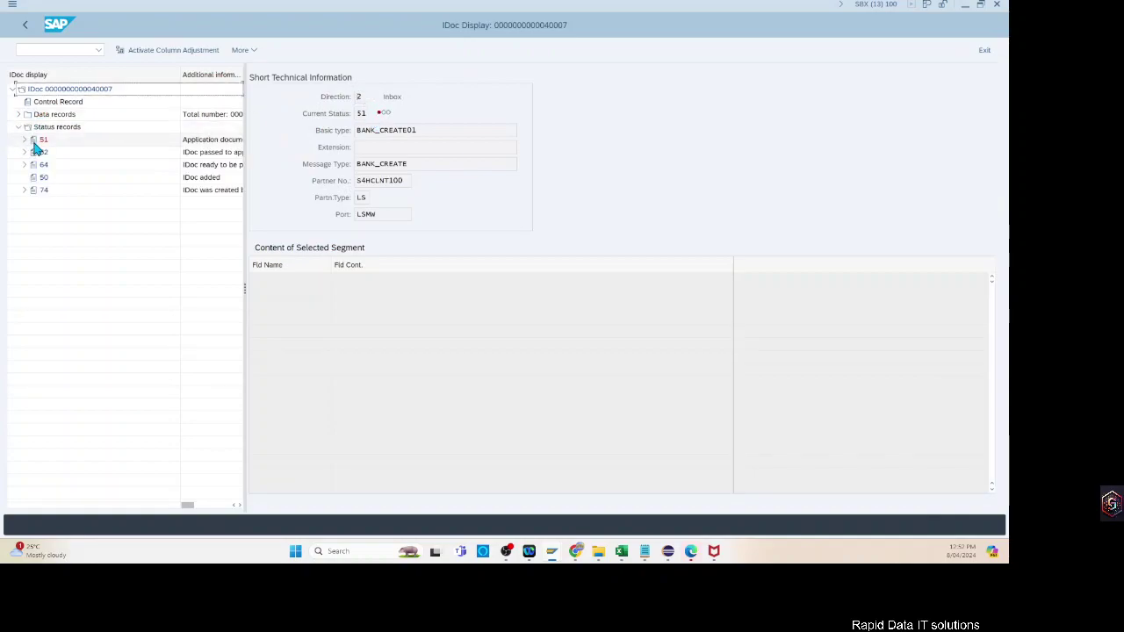
{"action": "left_click", "coordinate": [25, 140]}
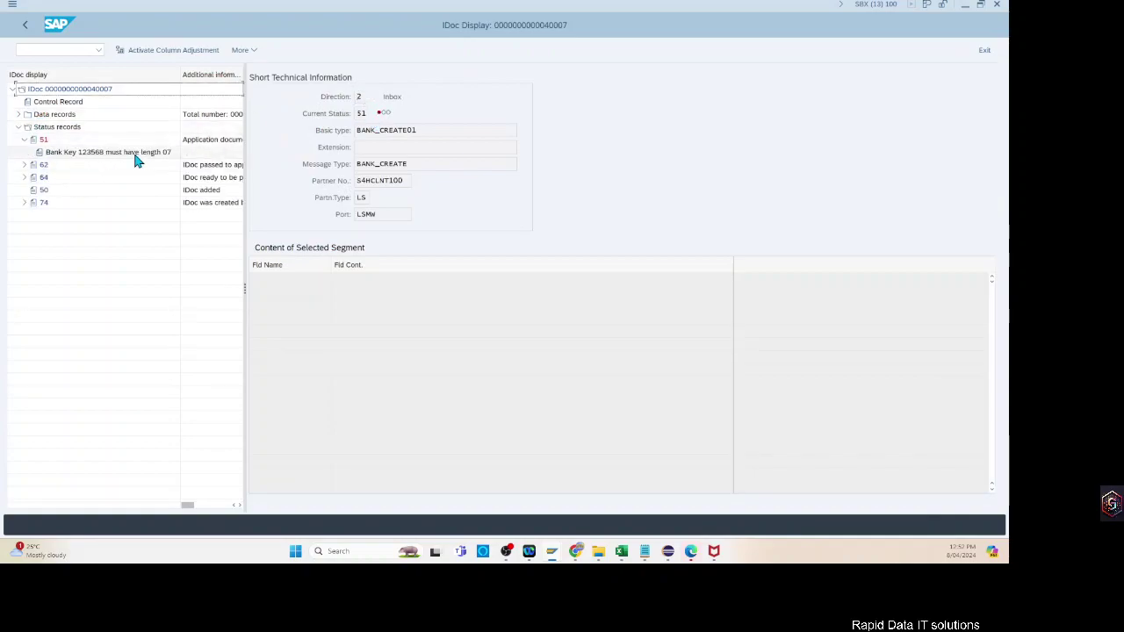
Open the E1BANK_CREATE data record of IDoc 40007, switch it to change mode and confirm the database-change notice.
{"action": "left_click", "coordinate": [19, 115]}
{"action": "left_click", "coordinate": [33, 128]}
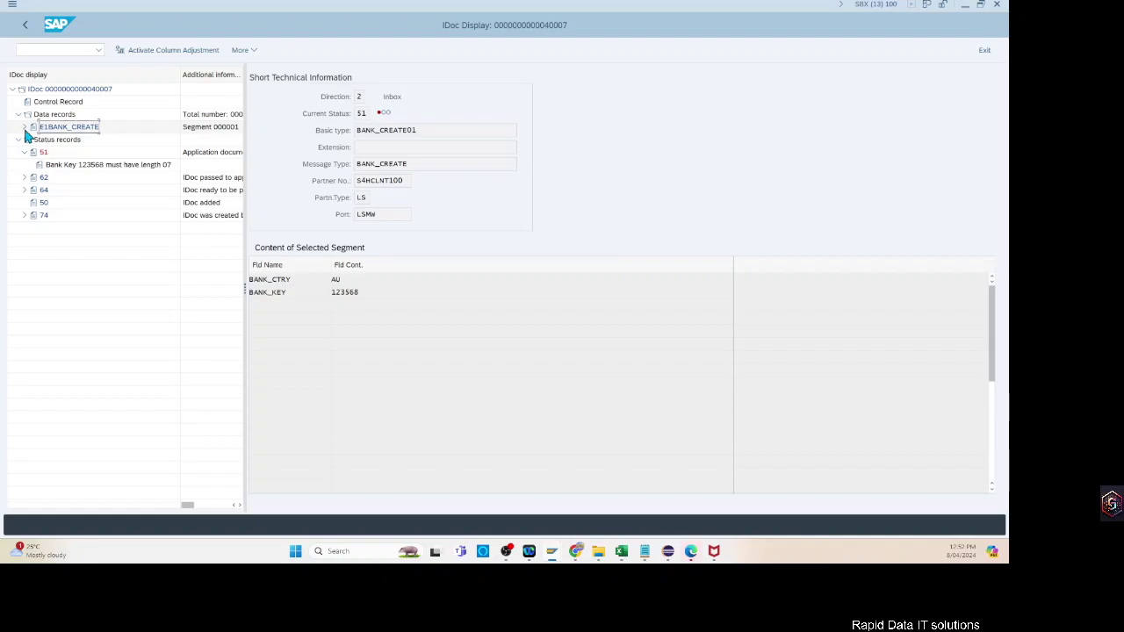
{"action": "left_click", "coordinate": [25, 128]}
{"action": "left_click", "coordinate": [244, 50]}
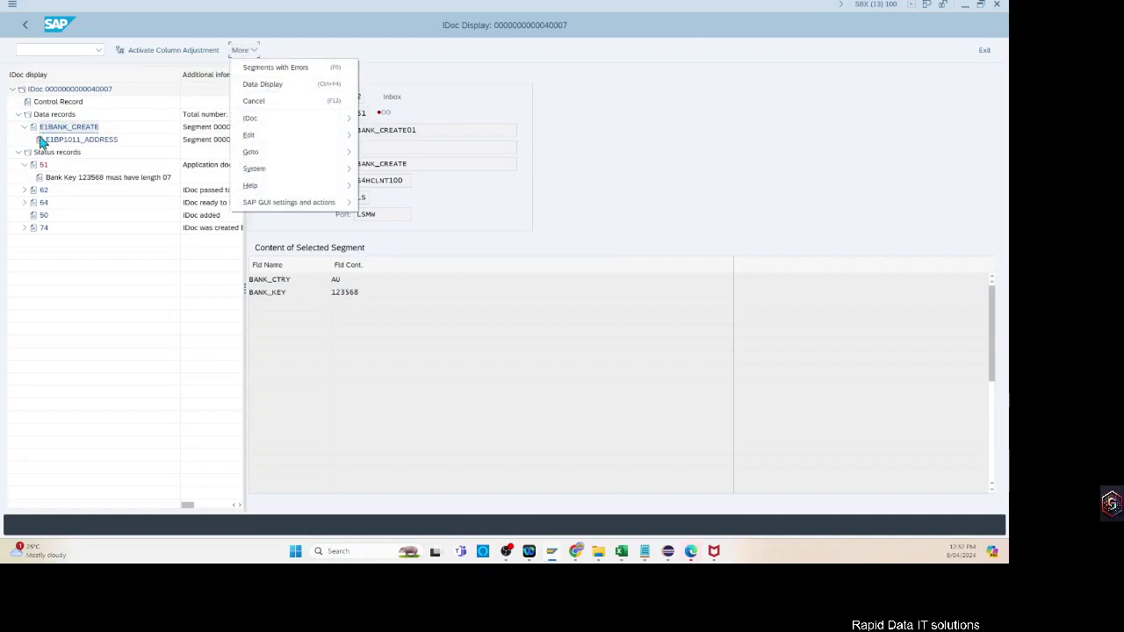
{"action": "left_click", "coordinate": [339, 319]}
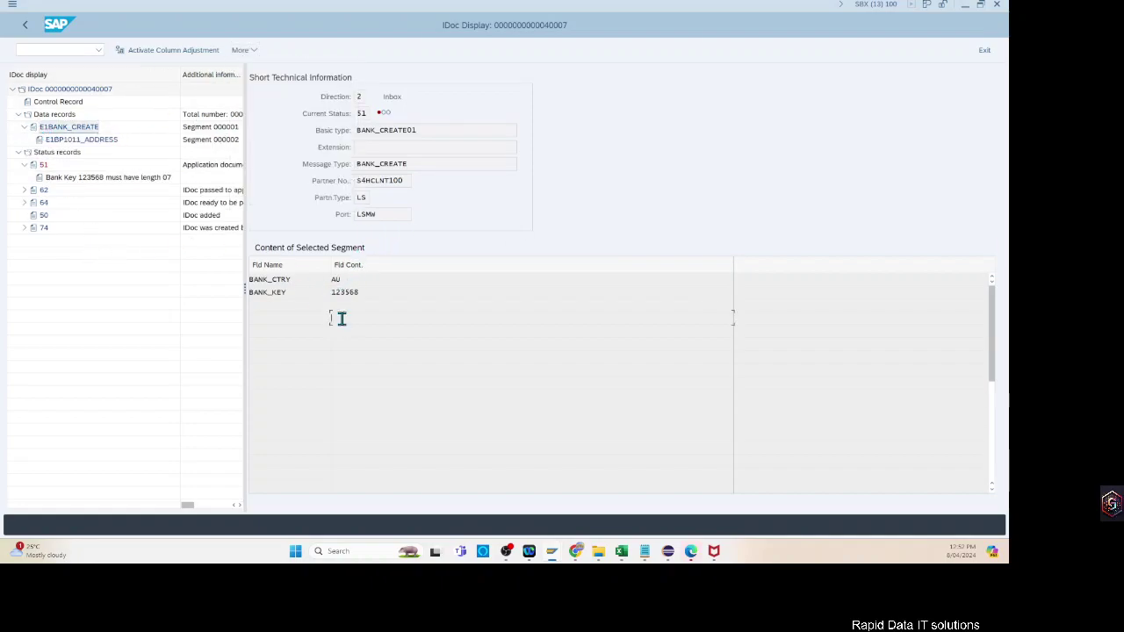
{"action": "double_click", "coordinate": [145, 129]}
{"action": "left_click", "coordinate": [263, 50]}
{"action": "mouse_move", "coordinate": [299, 84]}
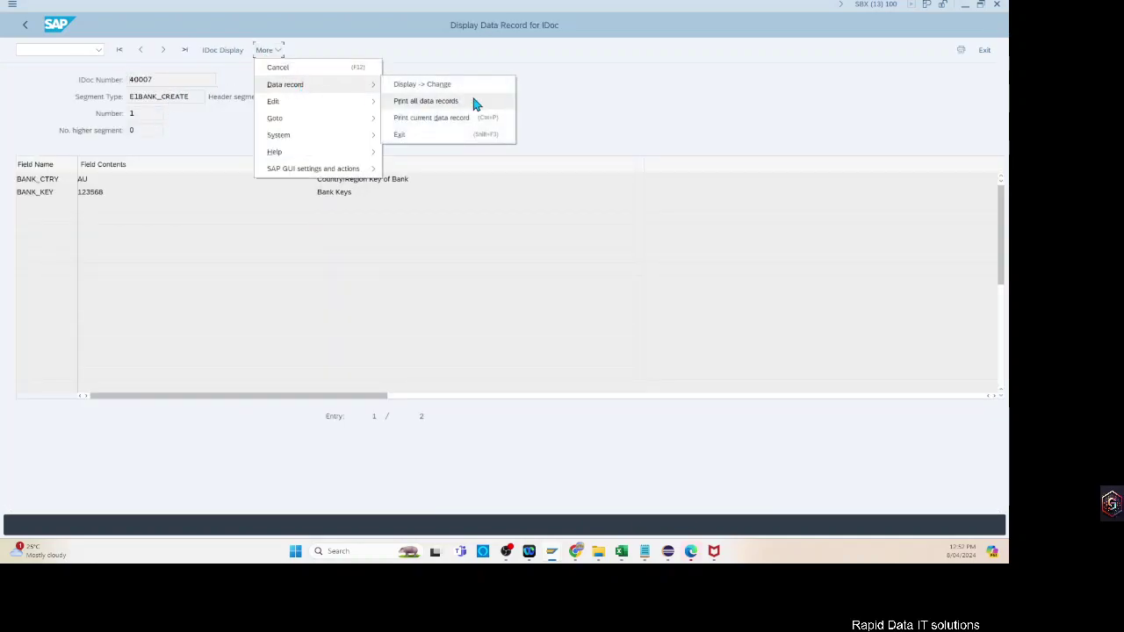
{"action": "left_click", "coordinate": [429, 84]}
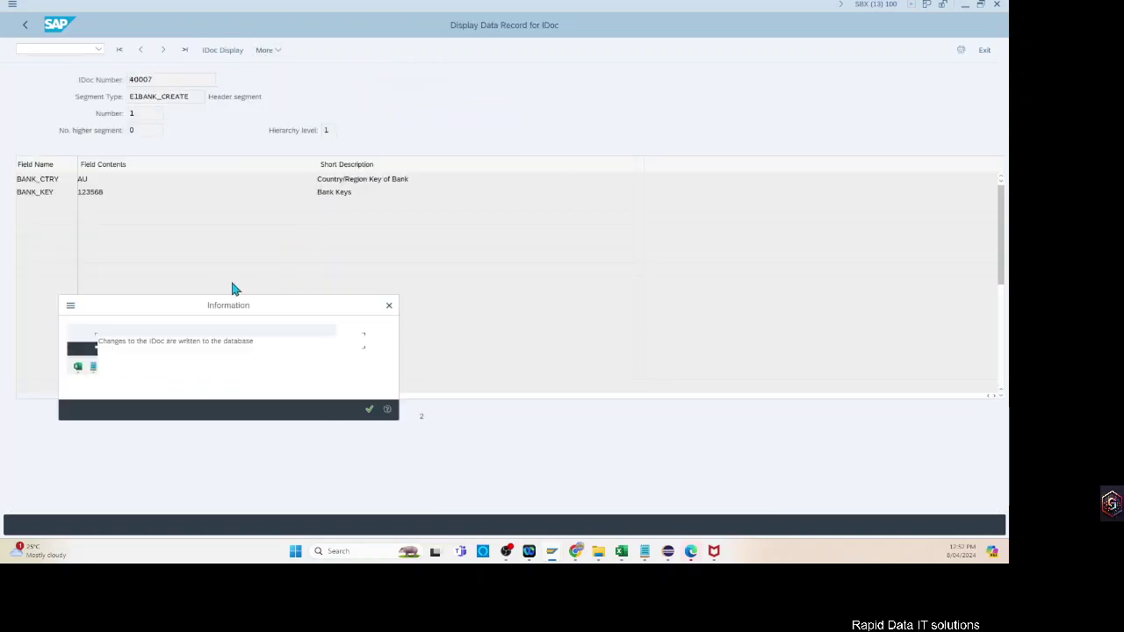
{"action": "left_click", "coordinate": [369, 410]}
Set BANK_KEY to 123-589, save the data record and copy the IDoc number.
{"action": "left_click", "coordinate": [90, 191]}
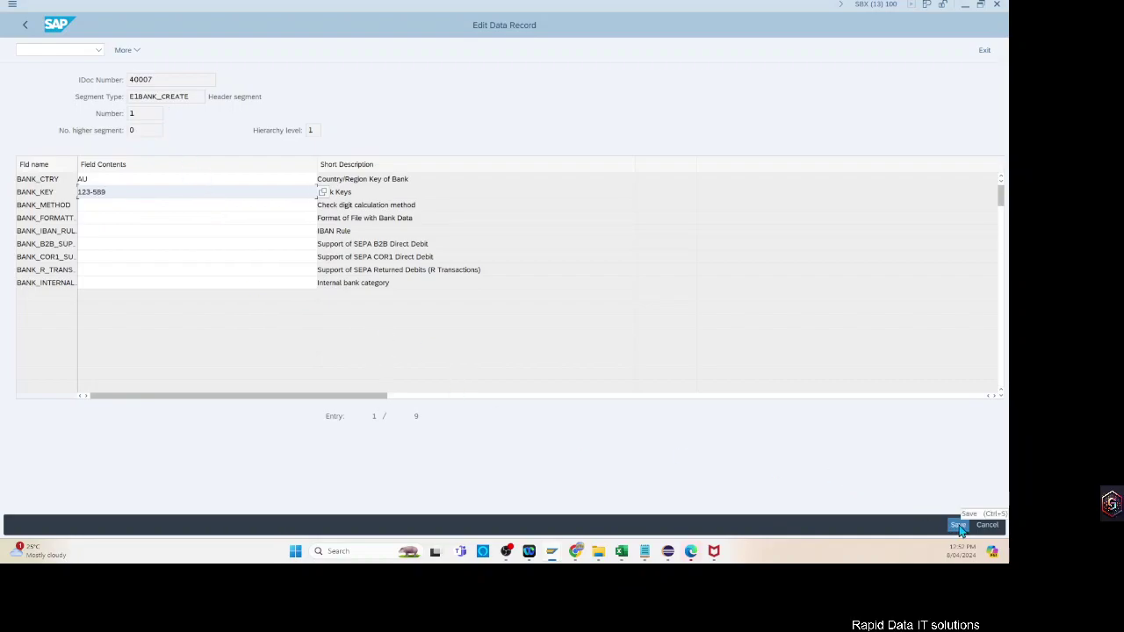
{"action": "left_click", "coordinate": [958, 525]}
{"action": "double_click", "coordinate": [174, 86]}
{"action": "key", "text": "ctrl+c"}
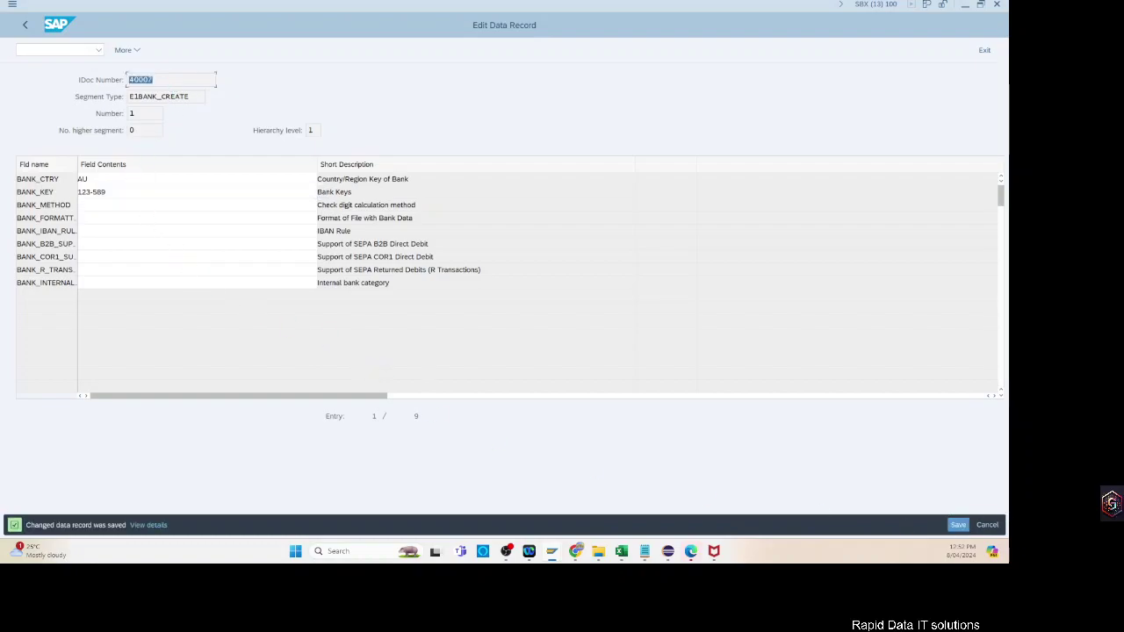
Return to the processed IDocs list, redisplay IDoc 40007 and open its control record to check its current status.
{"action": "left_click", "coordinate": [26, 25]}
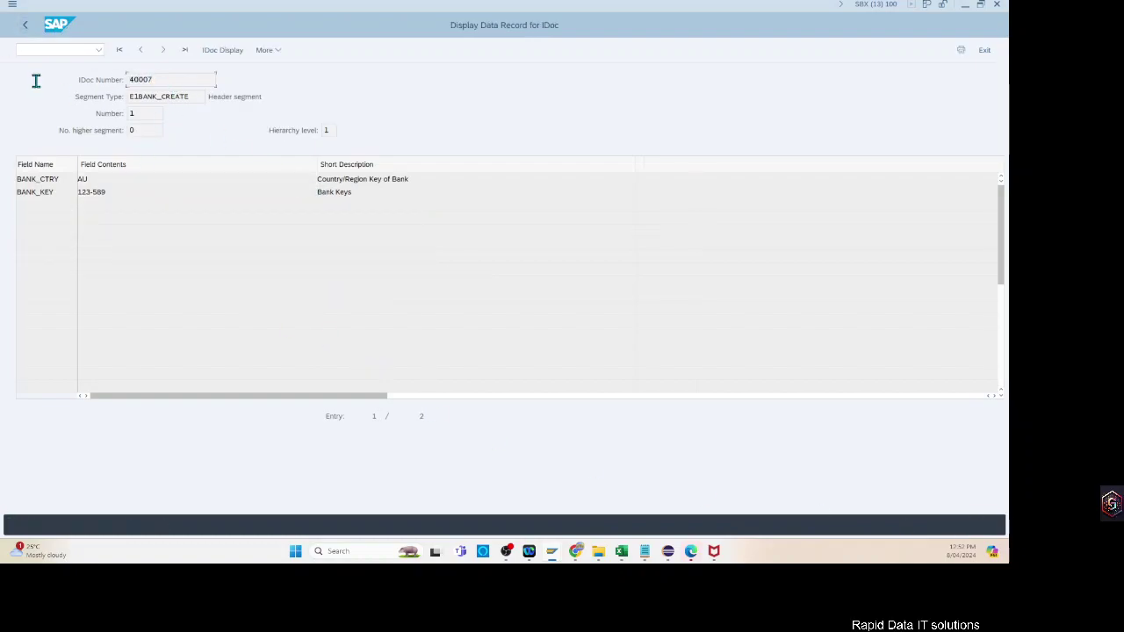
{"action": "left_click", "coordinate": [25, 24]}
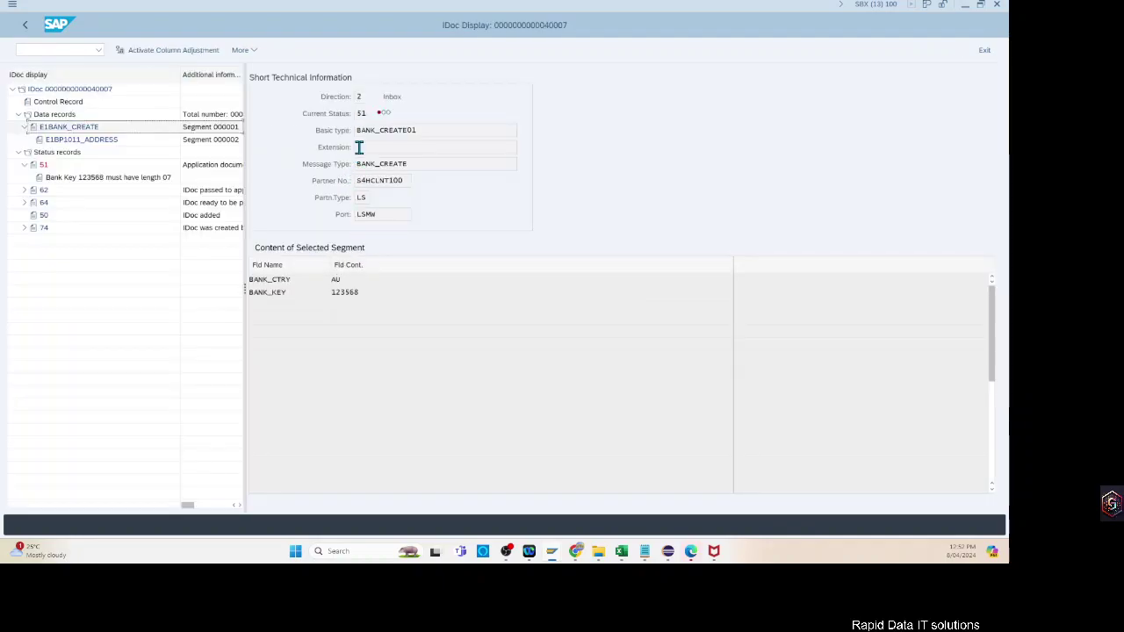
{"action": "left_click", "coordinate": [25, 25]}
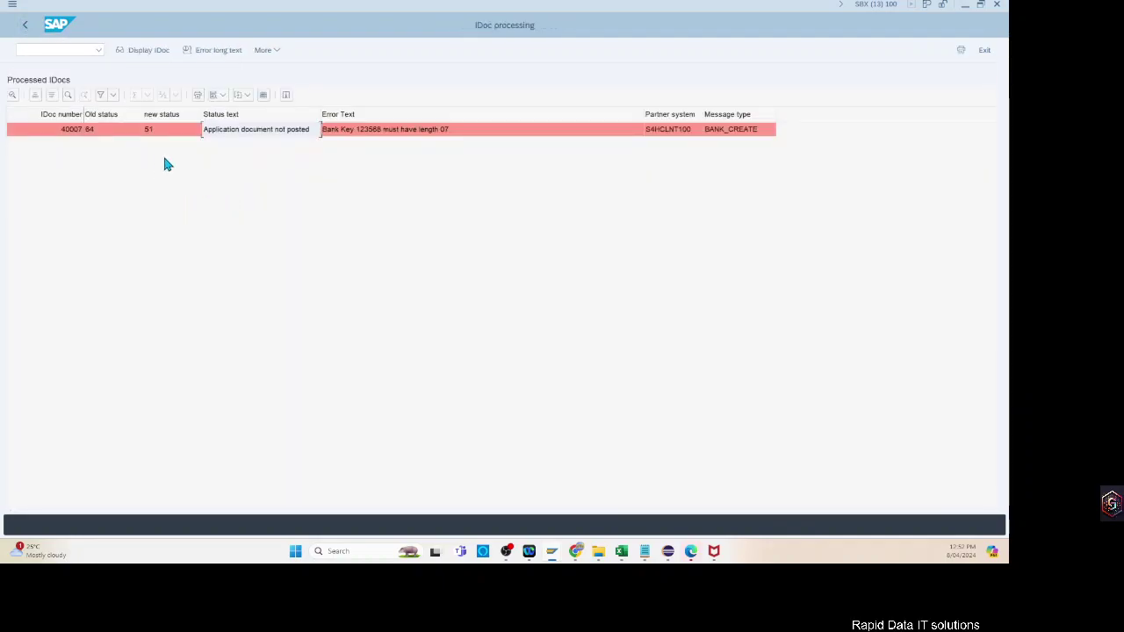
{"action": "left_click", "coordinate": [140, 50]}
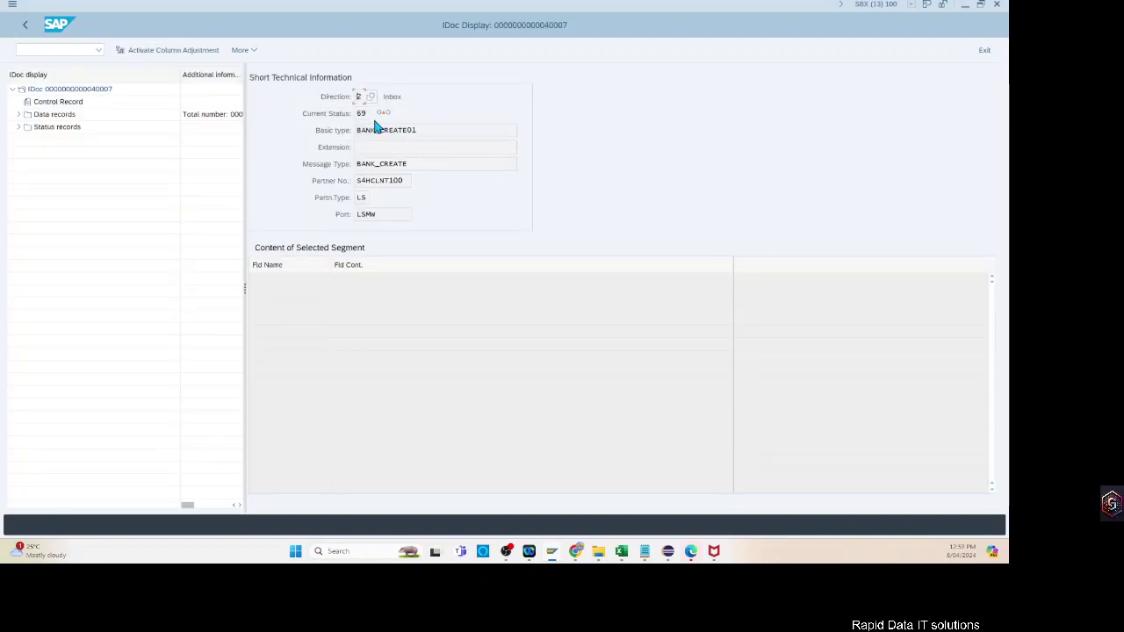
{"action": "left_click", "coordinate": [35, 114]}
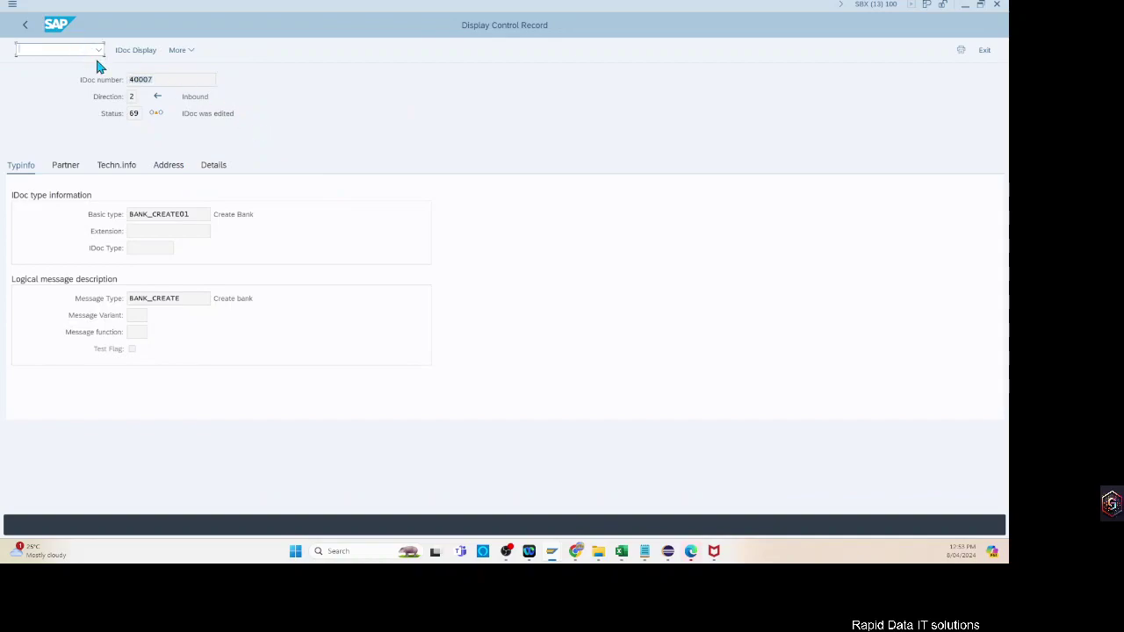
Open transaction BD87 in a new session, select IDoc 40007 by its copied number and process the edited IDoc.
{"action": "type", "text": "/obd87"}
{"action": "key", "text": "Return"}
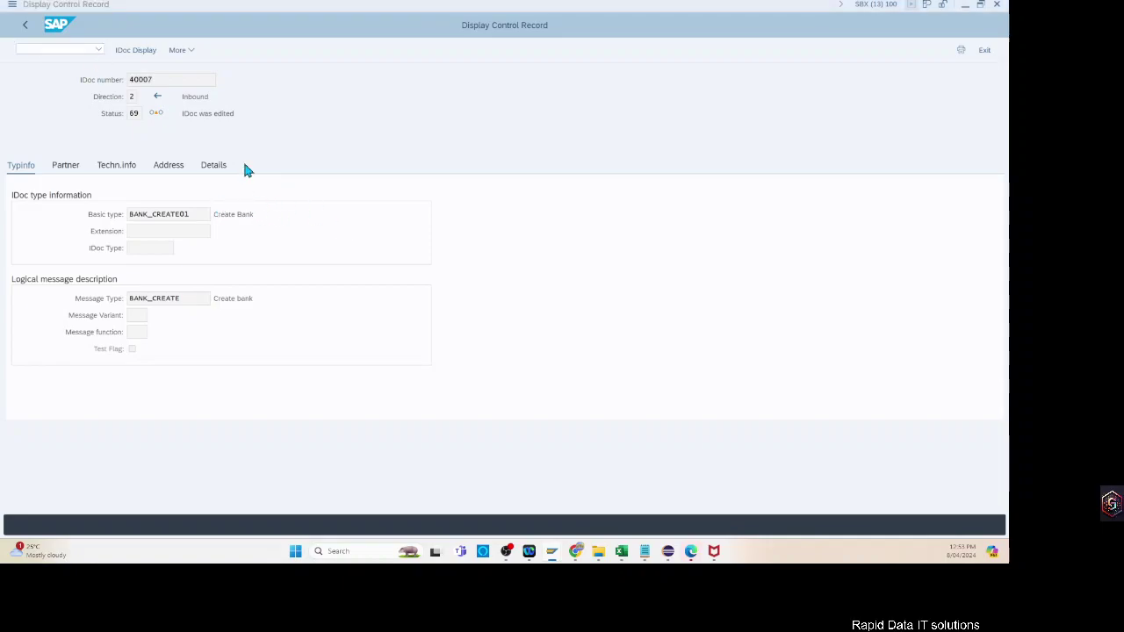
{"action": "key", "text": "ctrl+v"}
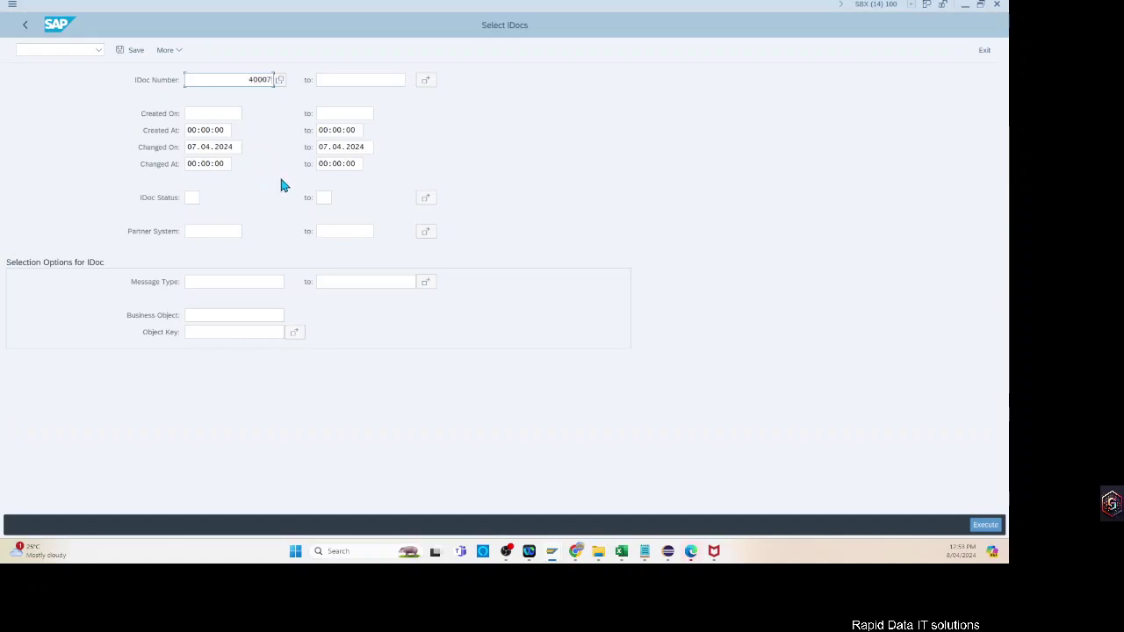
{"action": "left_click", "coordinate": [985, 525]}
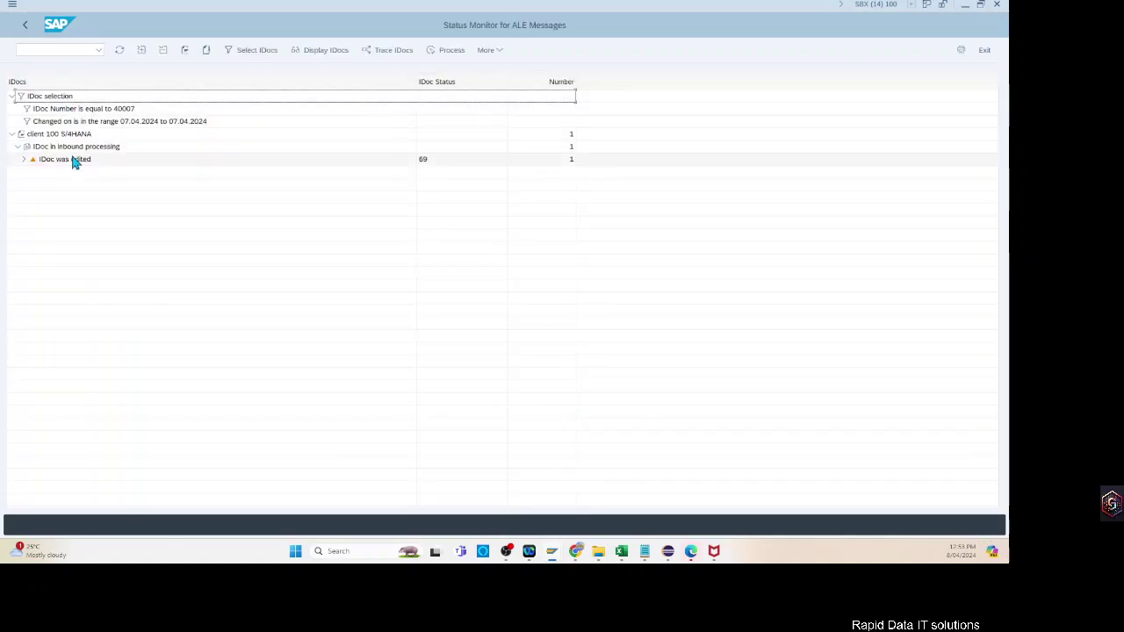
{"action": "left_click", "coordinate": [68, 160]}
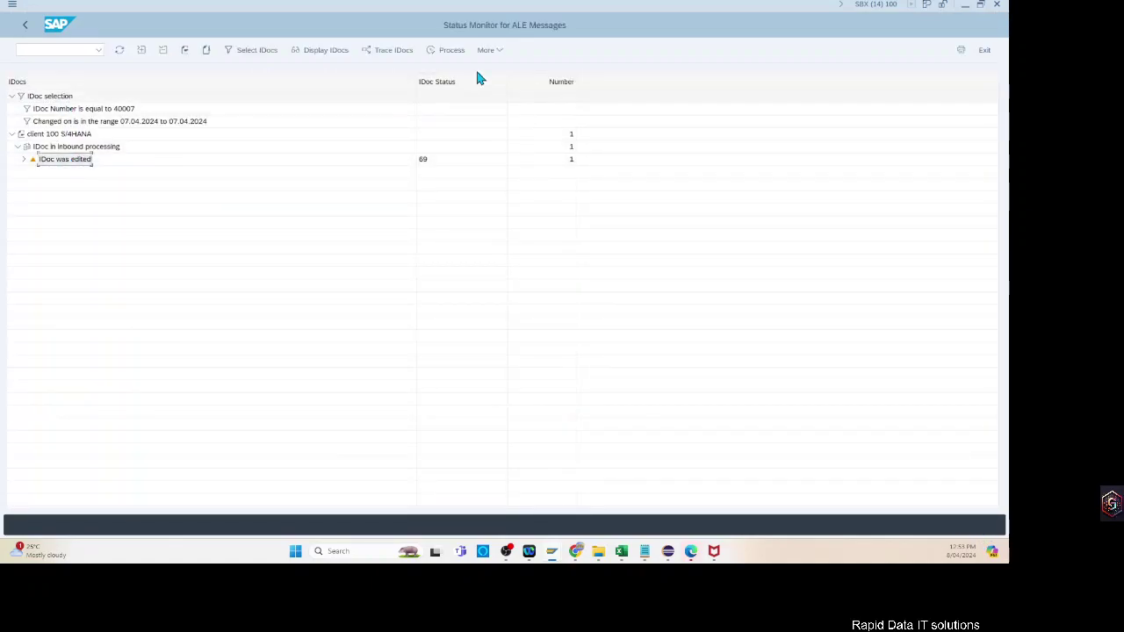
{"action": "left_click", "coordinate": [450, 51]}
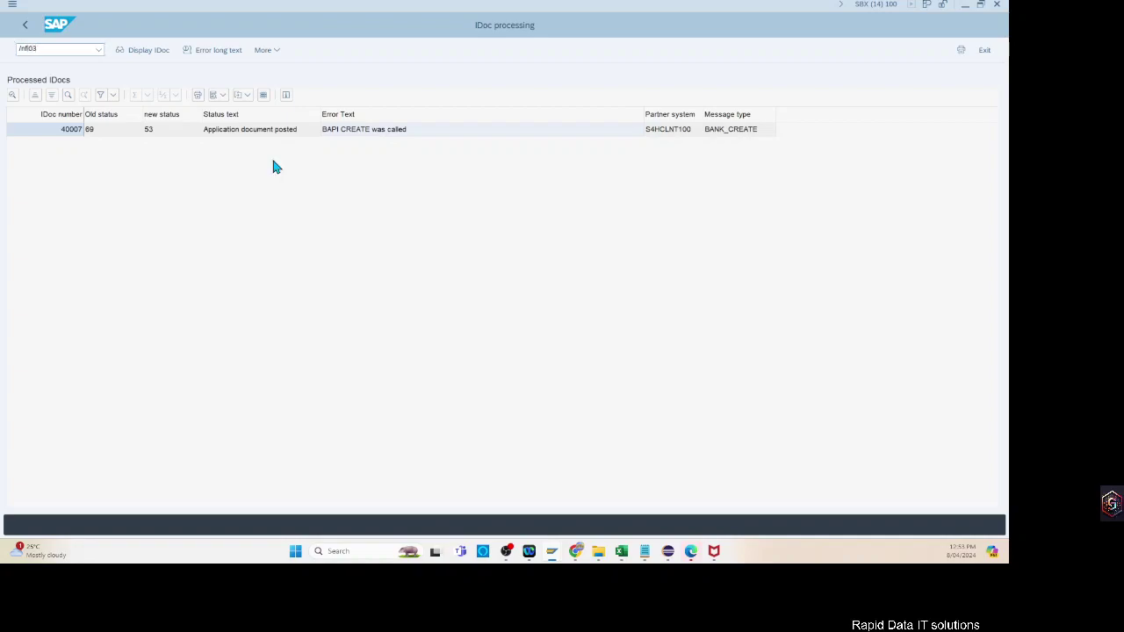
Check the posted bank in transaction FI03 using country AU and bank key 123-589, and leave the bank display.
{"action": "key", "text": "Return"}
{"action": "left_click_drag", "start_coordinate": [116, 132], "coordinate": [299, 131]}
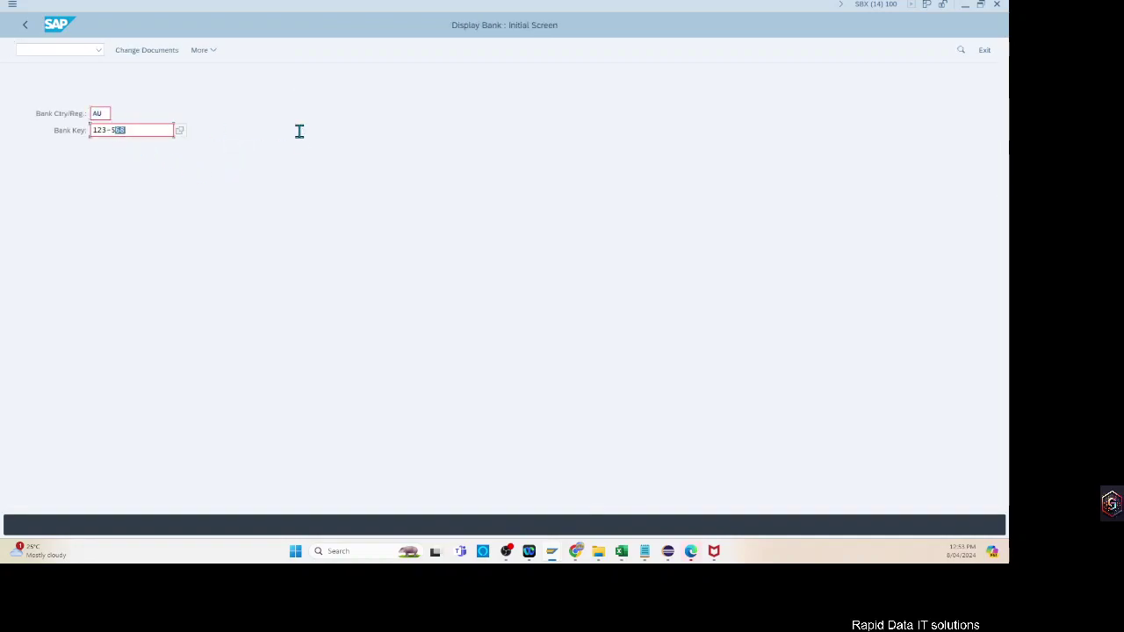
{"action": "type", "text": "89"}
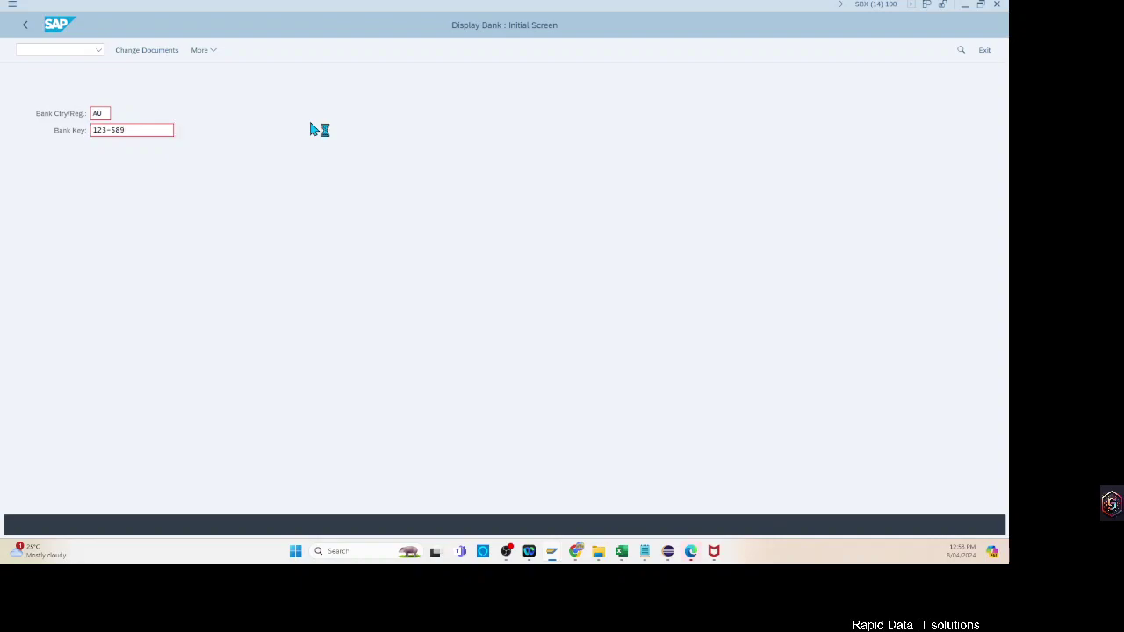
{"action": "left_click", "coordinate": [26, 26]}
Start transaction LSMW and open the attributes of object BANK_MASTER1 in project RAPID_DATA.
{"action": "type", "text": "/nlsm"}
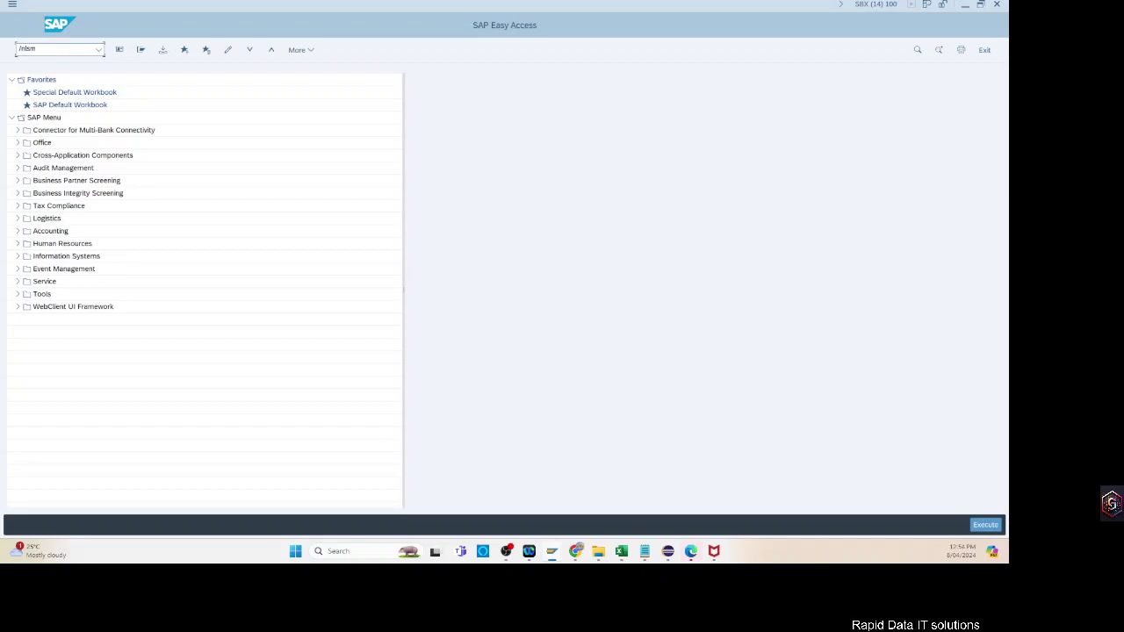
{"action": "type", "text": "w"}
{"action": "key", "text": "Return"}
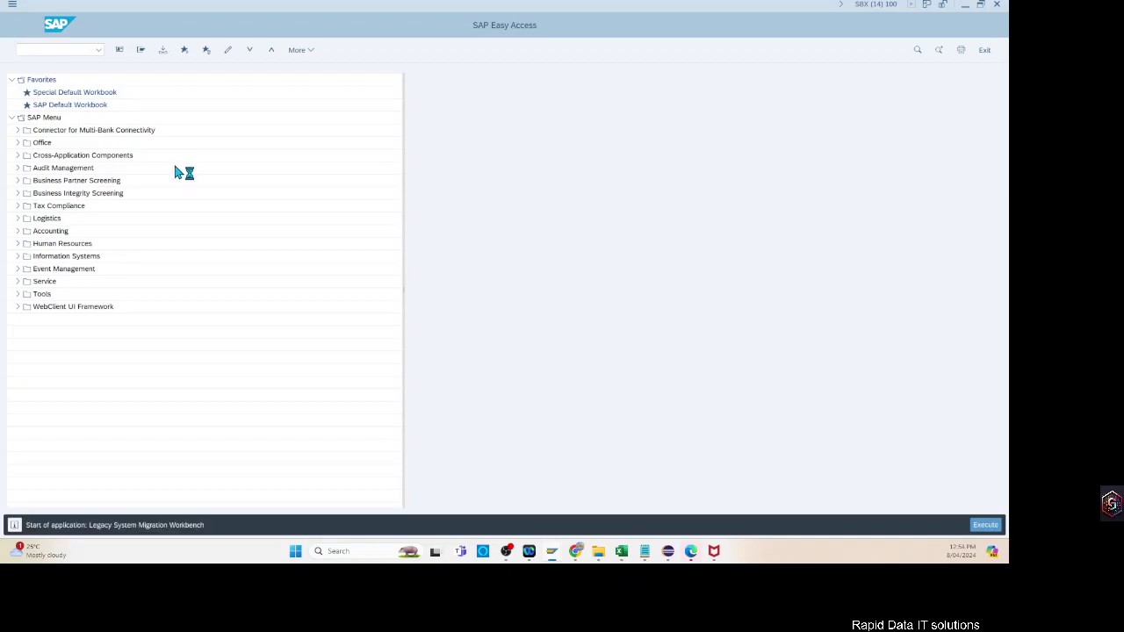
{"action": "left_click", "coordinate": [348, 407]}
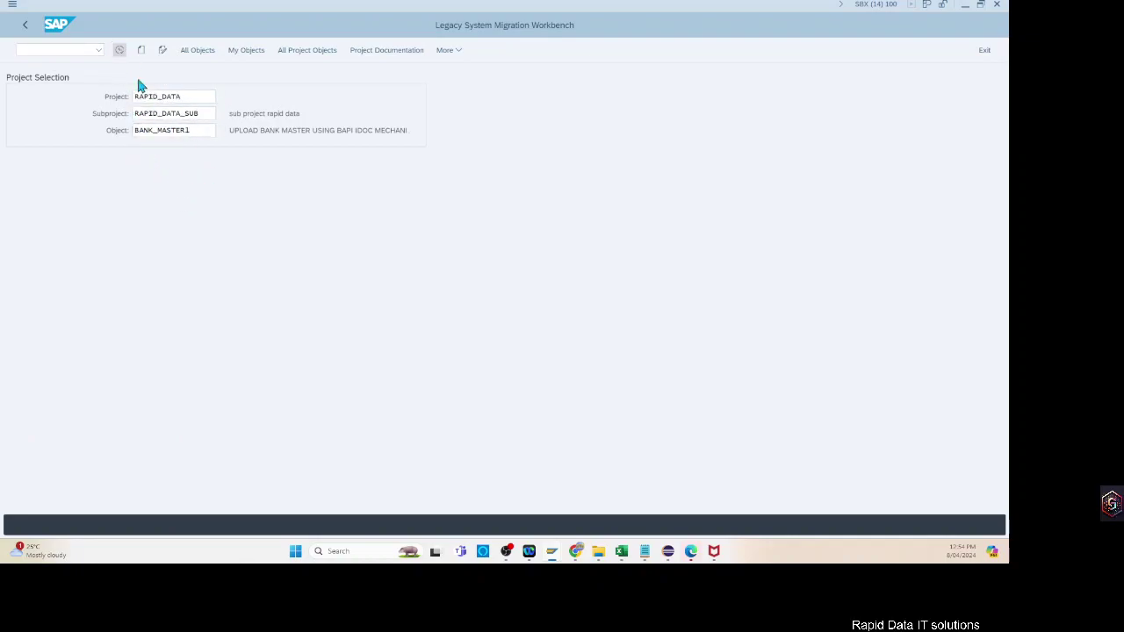
{"action": "left_click", "coordinate": [119, 49]}
{"action": "double_click", "coordinate": [117, 95]}
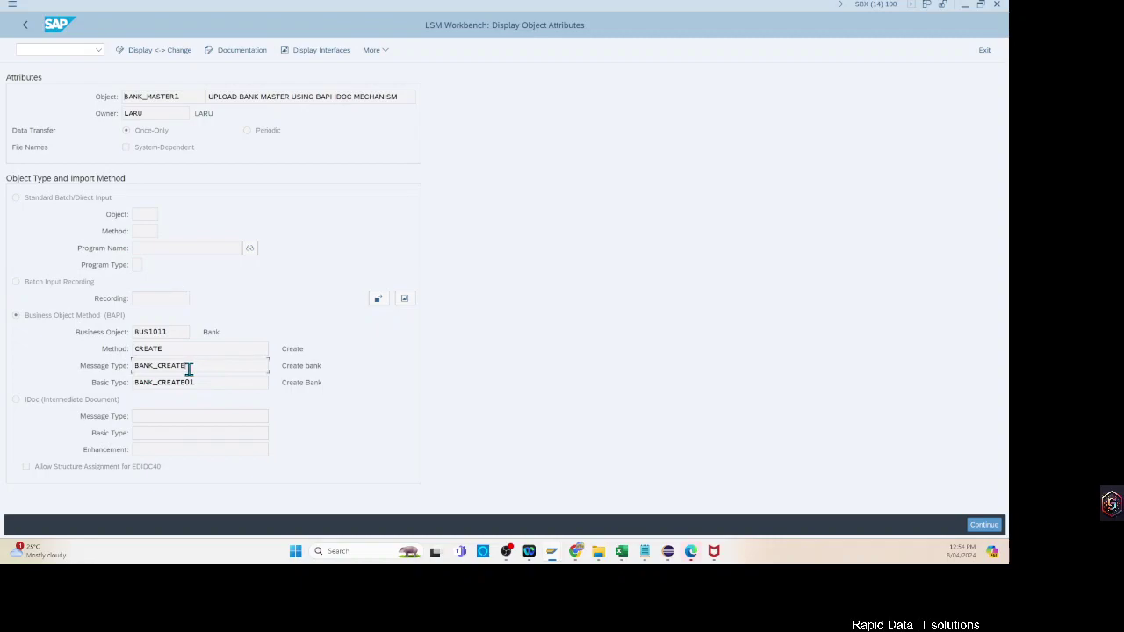
Try to switch the BANK_MASTER1 object attributes to change mode, acknowledging the information dialogs.
{"action": "left_click_drag", "start_coordinate": [187, 367], "coordinate": [119, 368]}
{"action": "left_click", "coordinate": [161, 417]}
{"action": "key", "text": "ctrl+v"}
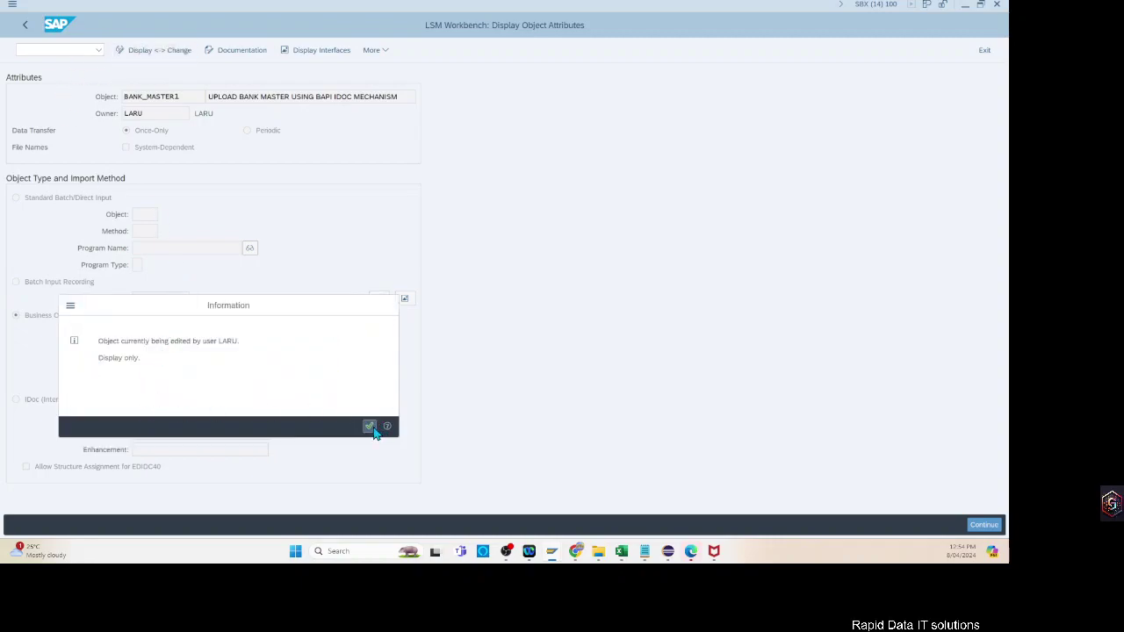
{"action": "left_click", "coordinate": [373, 430]}
{"action": "left_click_drag", "start_coordinate": [191, 367], "coordinate": [100, 387]}
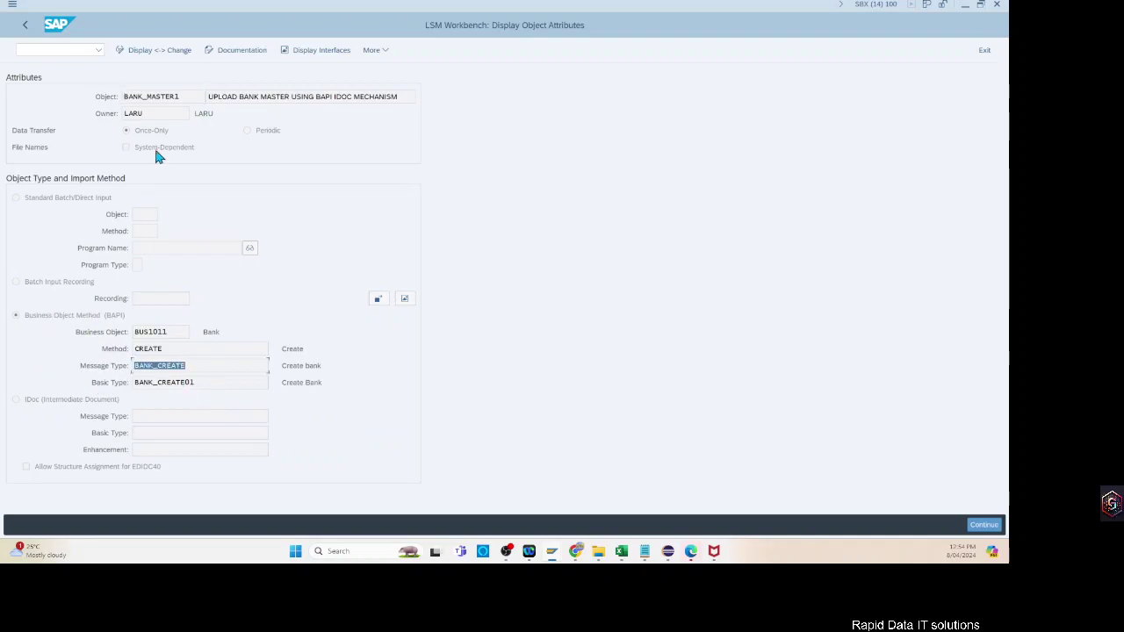
{"action": "left_click", "coordinate": [141, 54]}
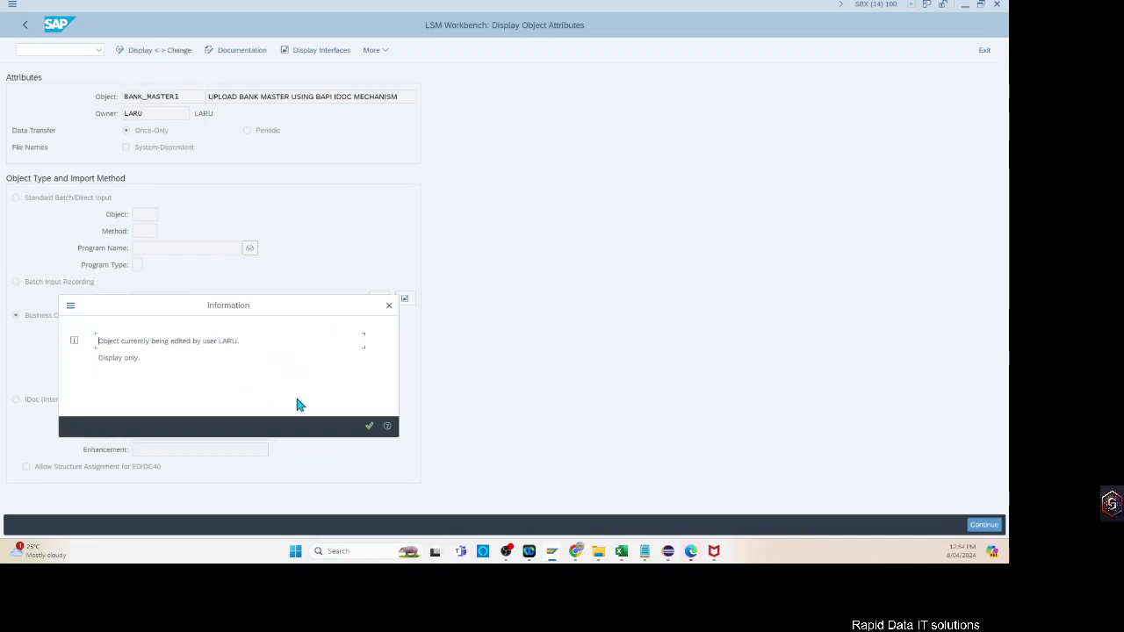
{"action": "left_click", "coordinate": [370, 427]}
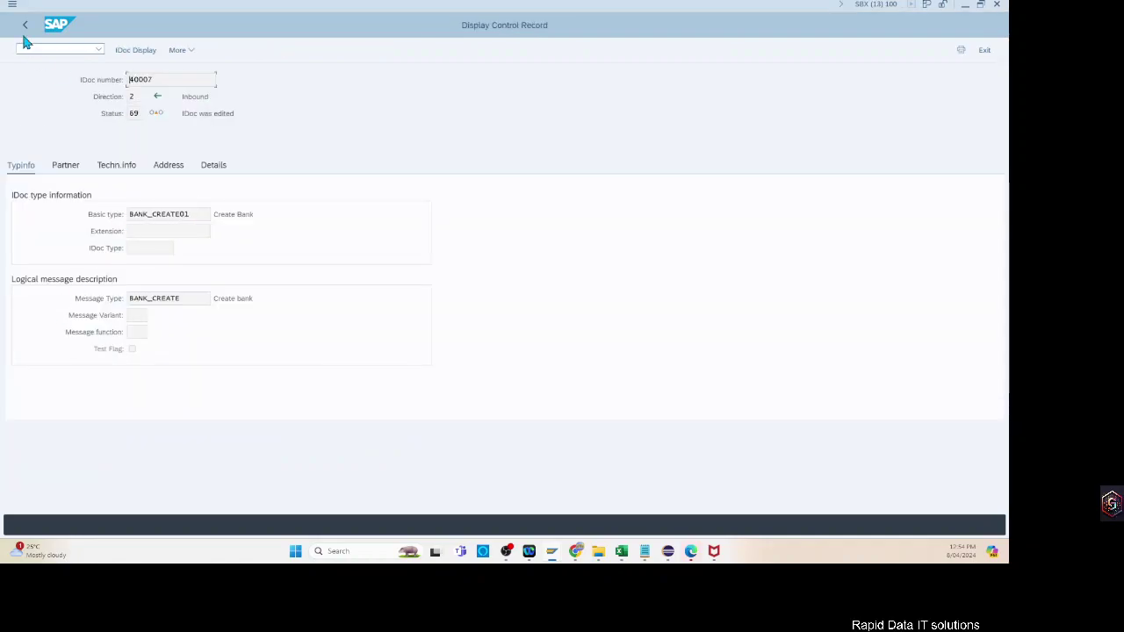
Leave the IDoc, status monitor, object attributes and IDoc test tool screens in the other open sessions.
{"action": "left_click", "coordinate": [26, 28]}
{"action": "left_click", "coordinate": [25, 27]}
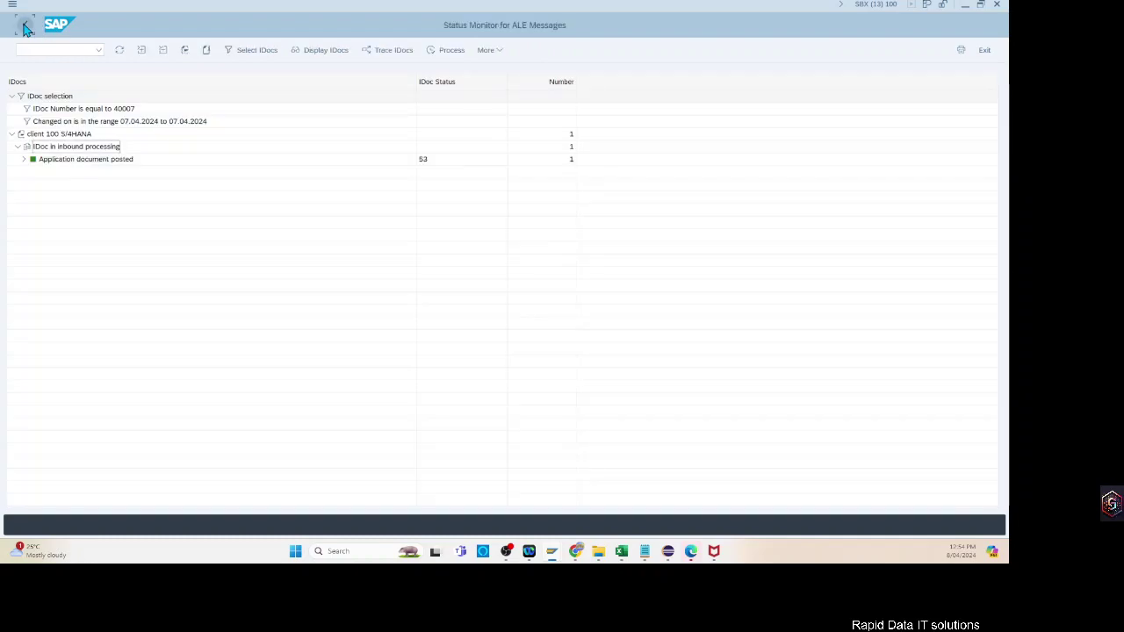
{"action": "left_click", "coordinate": [25, 27]}
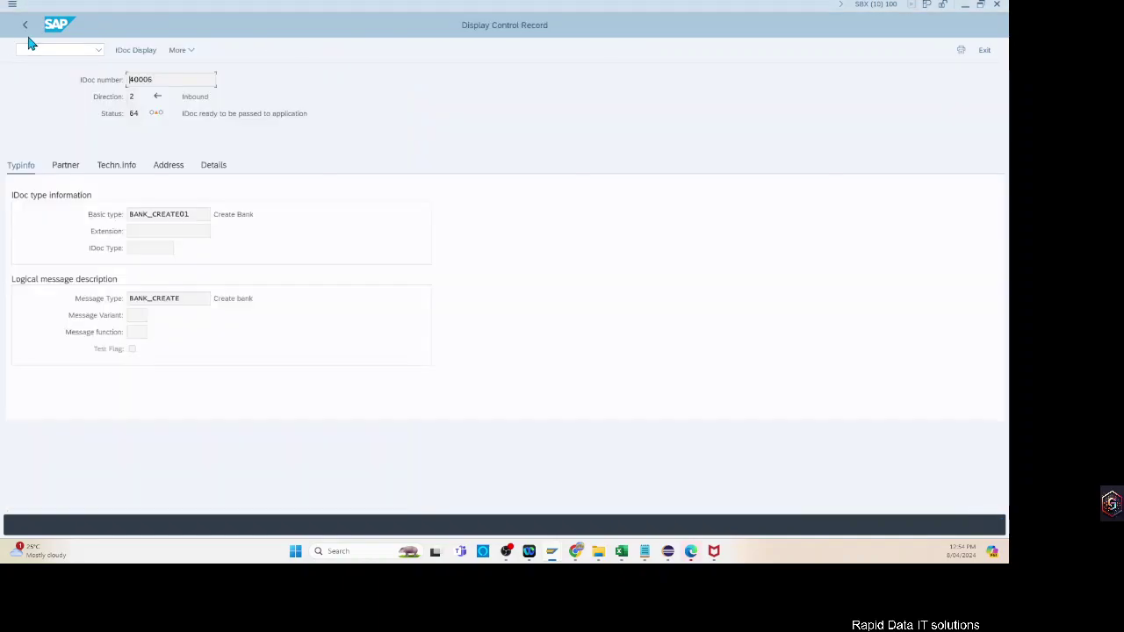
{"action": "left_click", "coordinate": [25, 28]}
{"action": "left_click", "coordinate": [24, 31]}
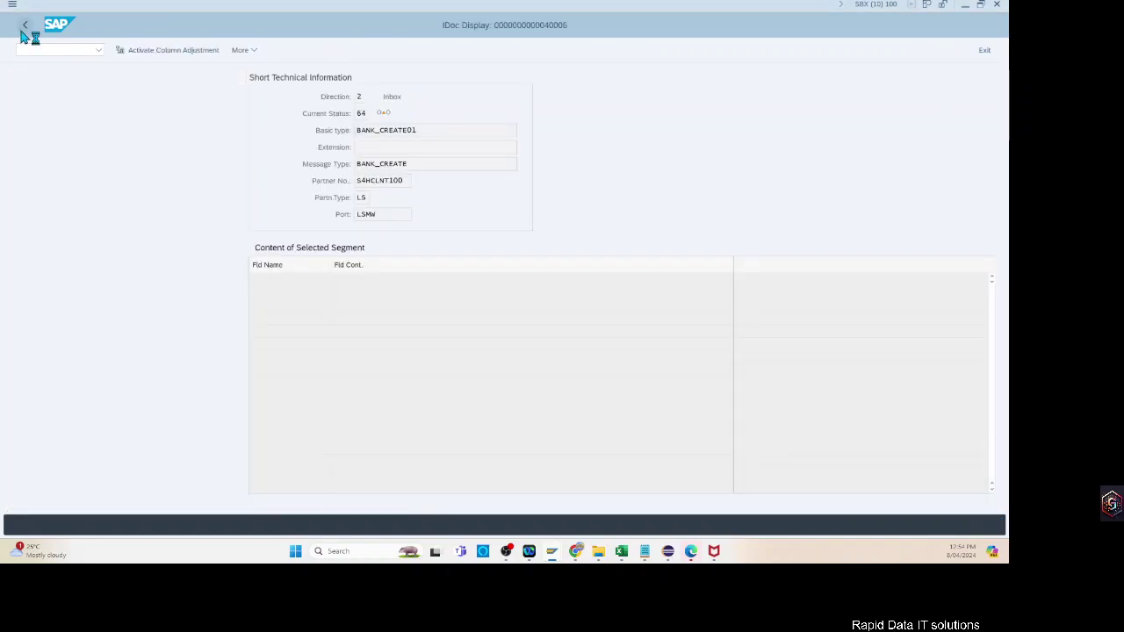
{"action": "left_click", "coordinate": [24, 32]}
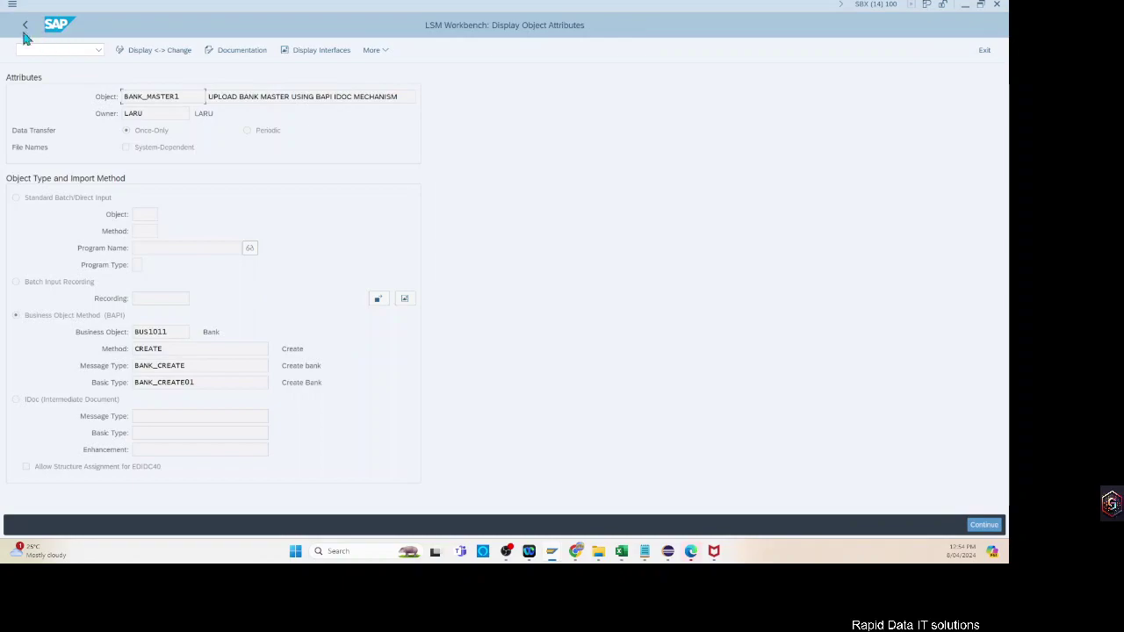
{"action": "left_click", "coordinate": [24, 31]}
{"action": "left_click", "coordinate": [24, 32]}
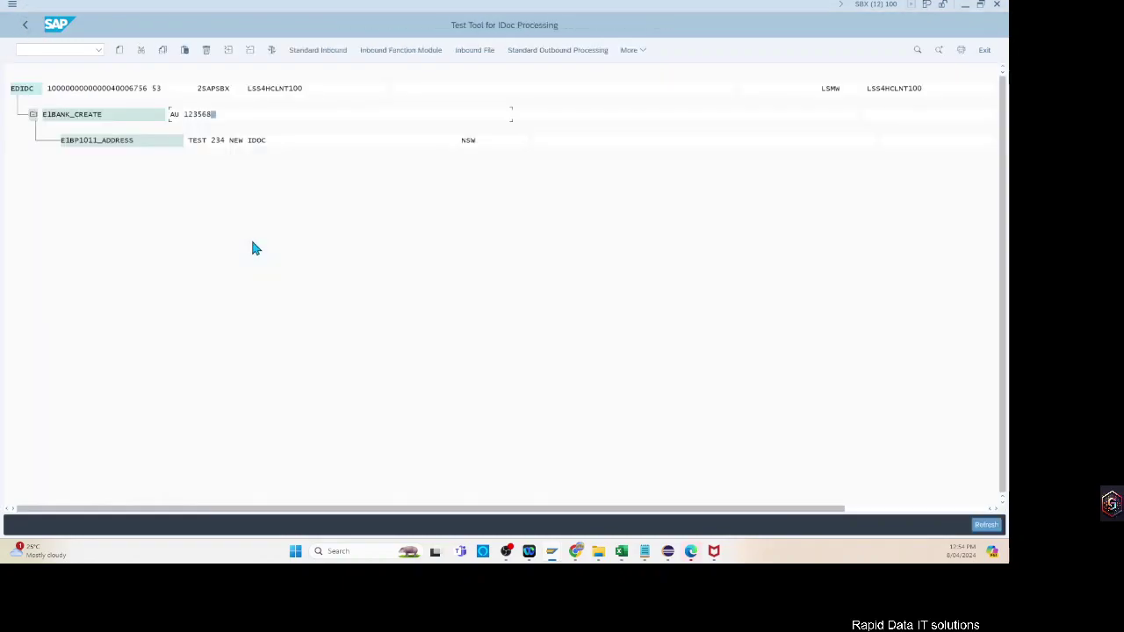
{"action": "left_click", "coordinate": [24, 31]}
{"action": "left_click", "coordinate": [24, 32]}
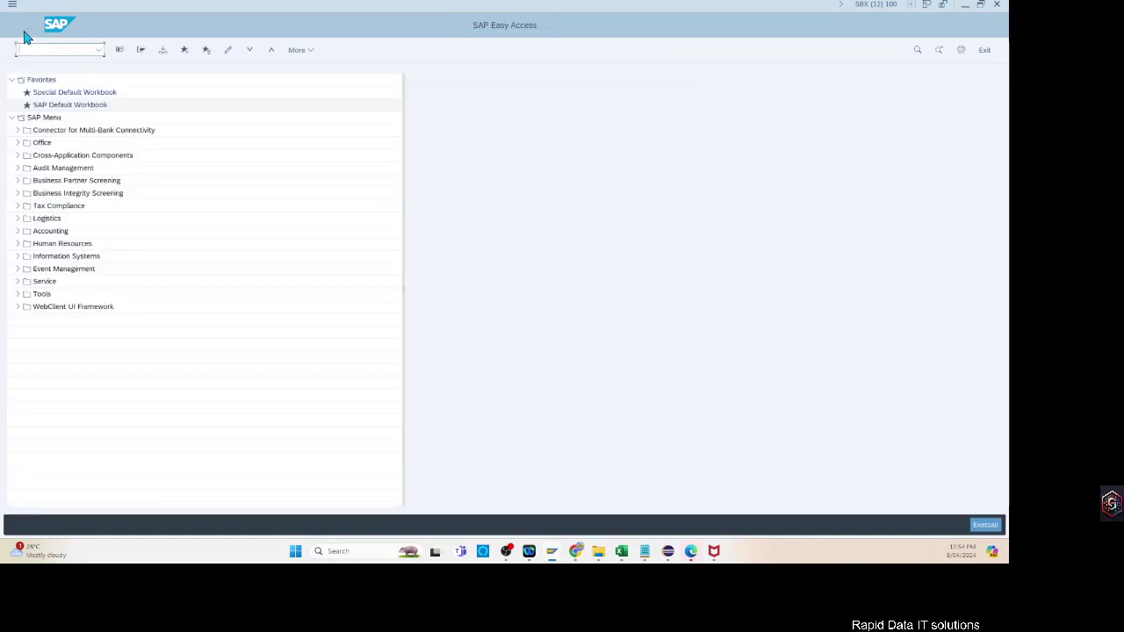
Restart the Legacy System Migration Workbench with transaction LSMW from the SAP Easy Access screen.
{"action": "left_click", "coordinate": [53, 47]}
{"action": "type", "text": "/ms"}
{"action": "key", "text": "BackSpace"}
{"action": "type", "text": "n"}
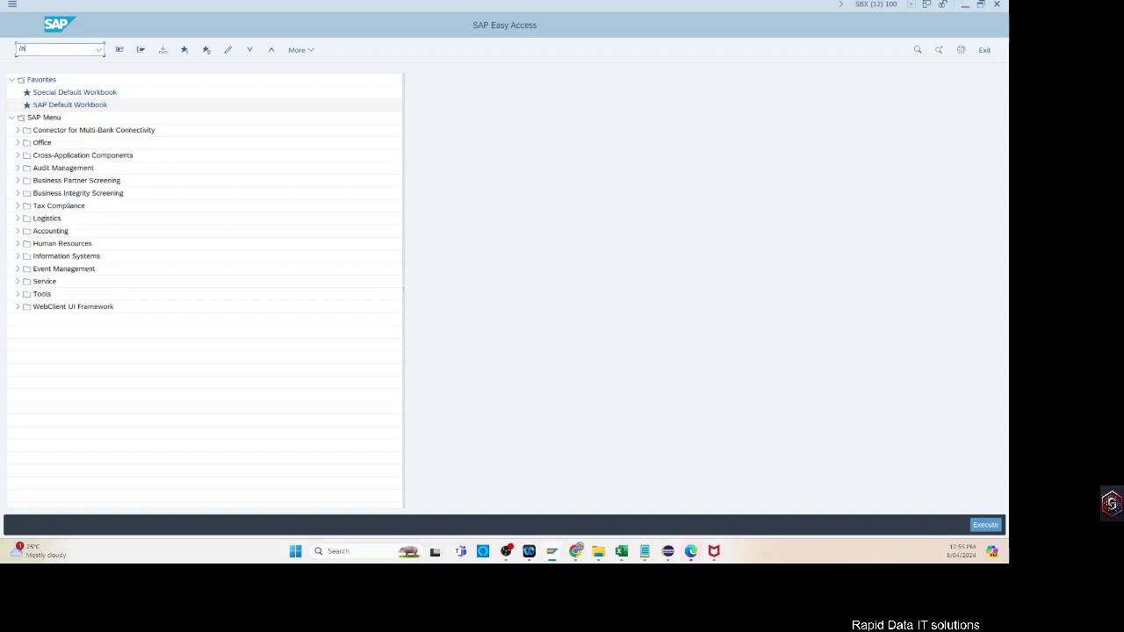
{"action": "type", "text": "lsmw"}
{"action": "key", "text": "Return"}
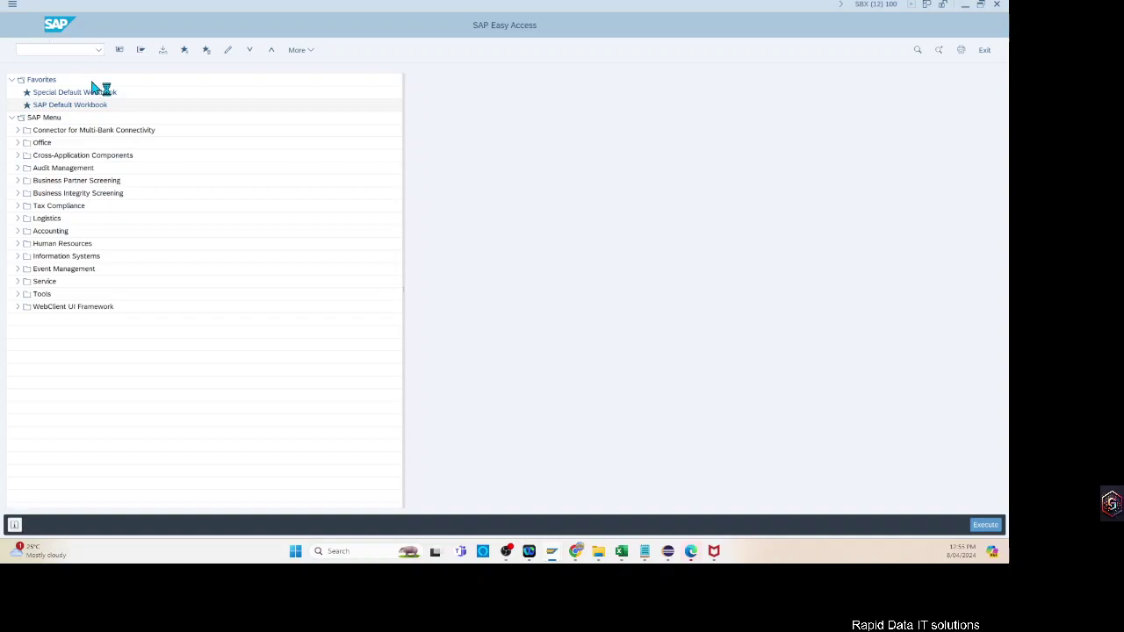
Open the attributes of object BANK_MASTER1 from the process steps and try to switch them to change mode.
{"action": "left_click", "coordinate": [348, 405]}
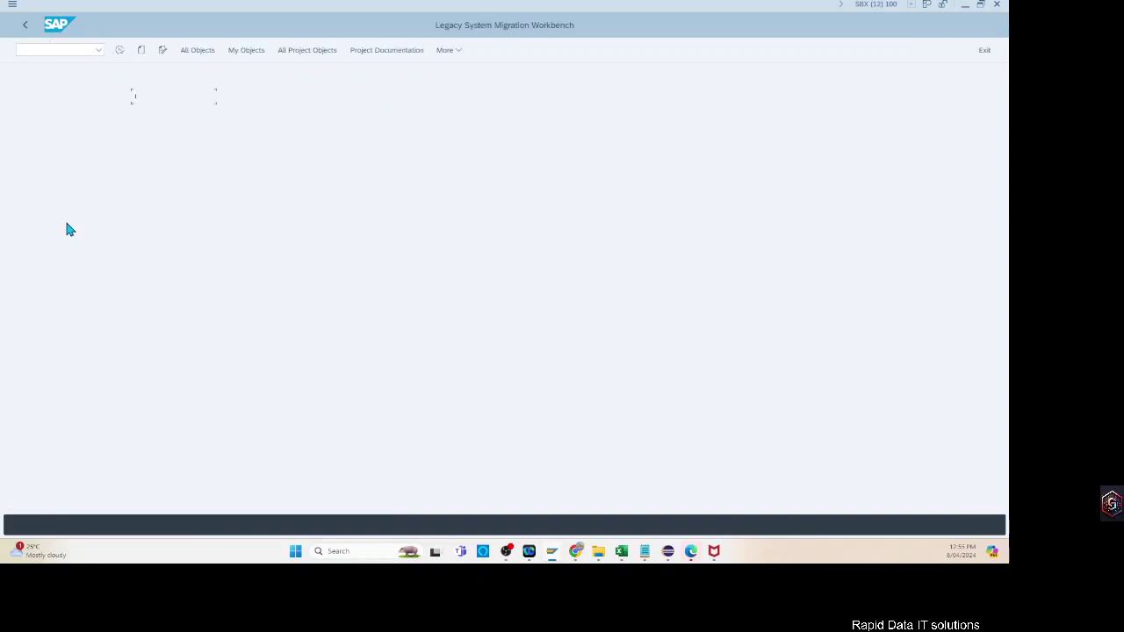
{"action": "key", "text": "F8"}
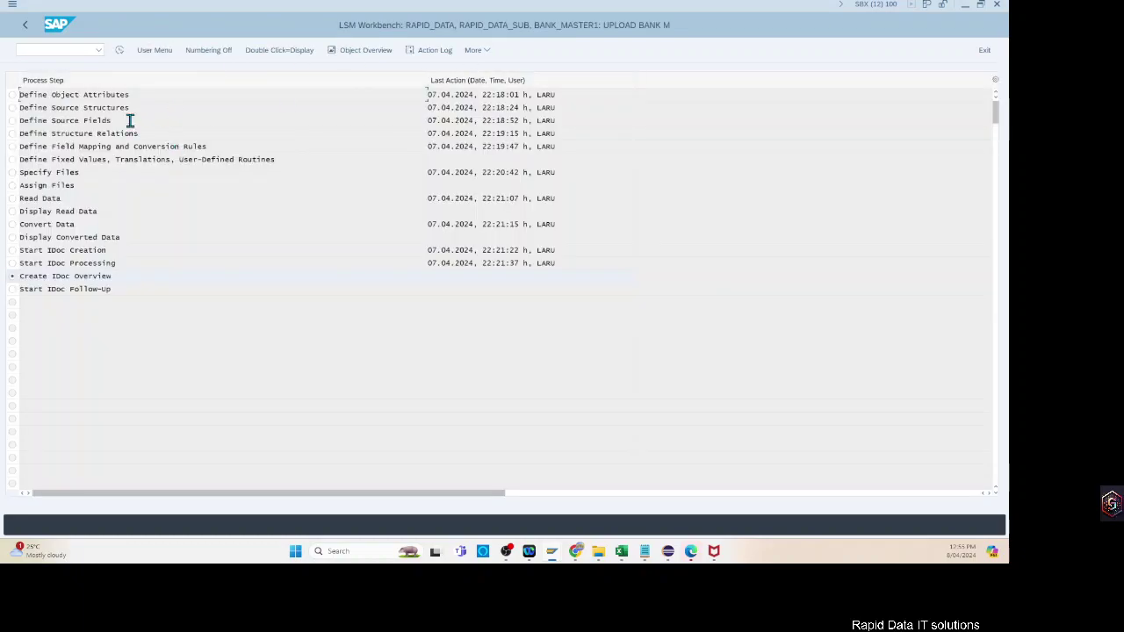
{"action": "double_click", "coordinate": [309, 97]}
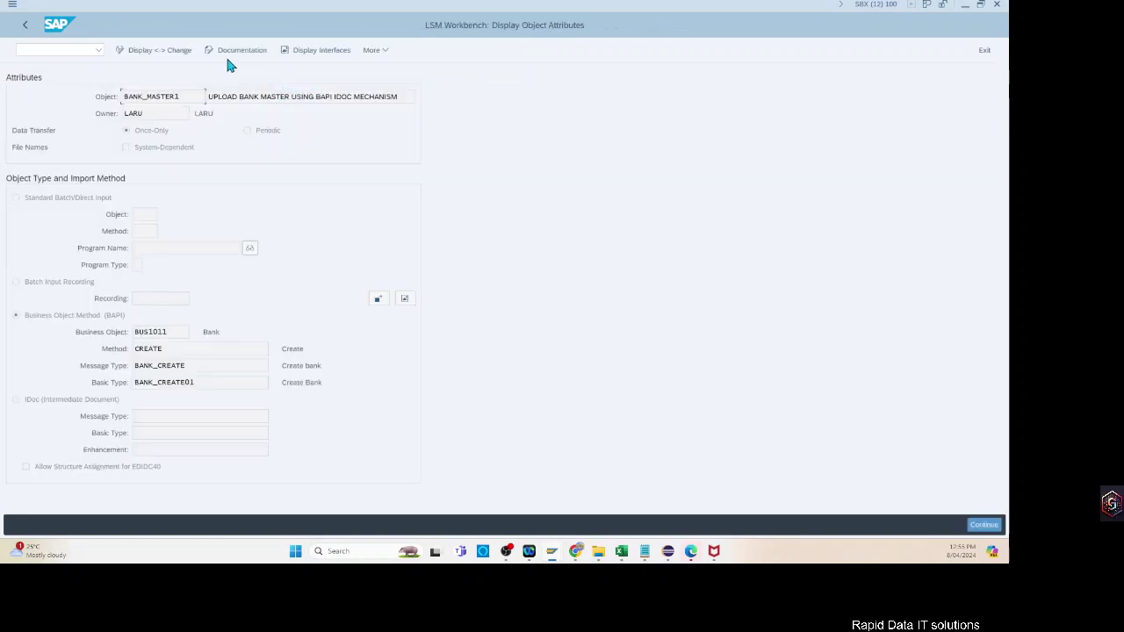
{"action": "left_click", "coordinate": [180, 51]}
{"action": "left_click", "coordinate": [369, 426]}
Return to the project selection, reopen the BANK_MASTER1 attributes and retry change mode, acknowledging the lock information.
{"action": "mouse_move", "coordinate": [552, 554]}
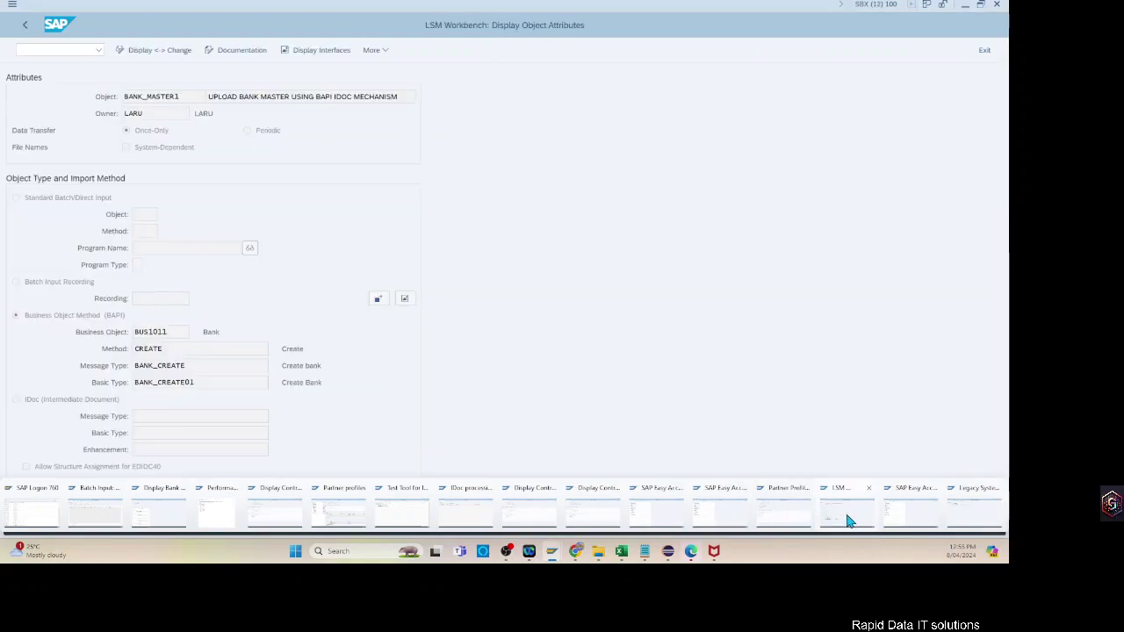
{"action": "left_click", "coordinate": [848, 517]}
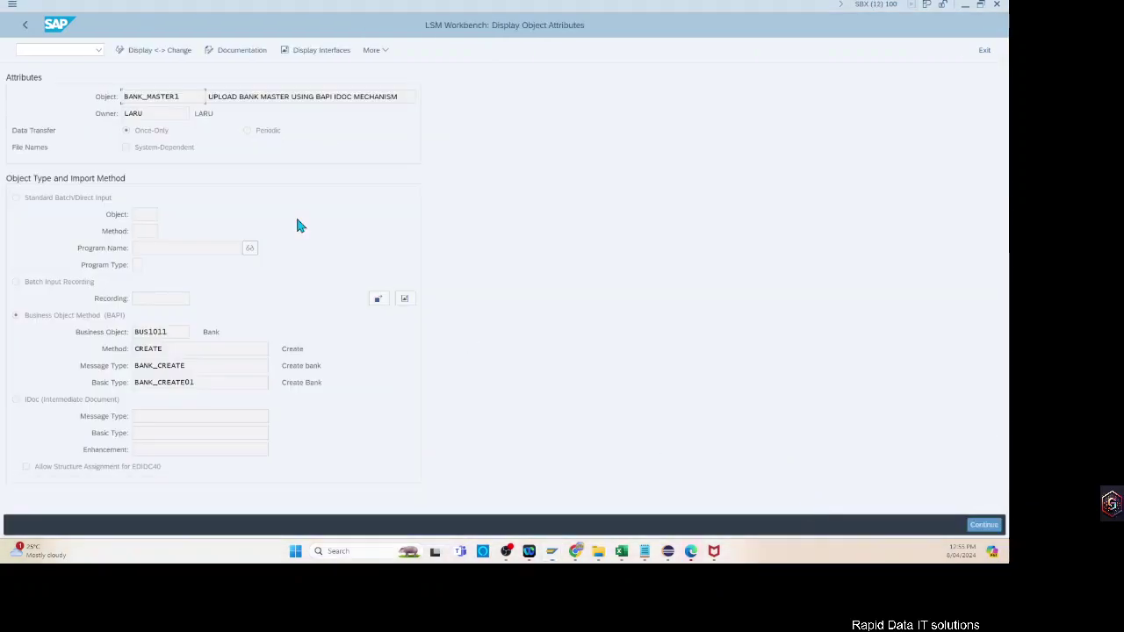
{"action": "left_click", "coordinate": [26, 25]}
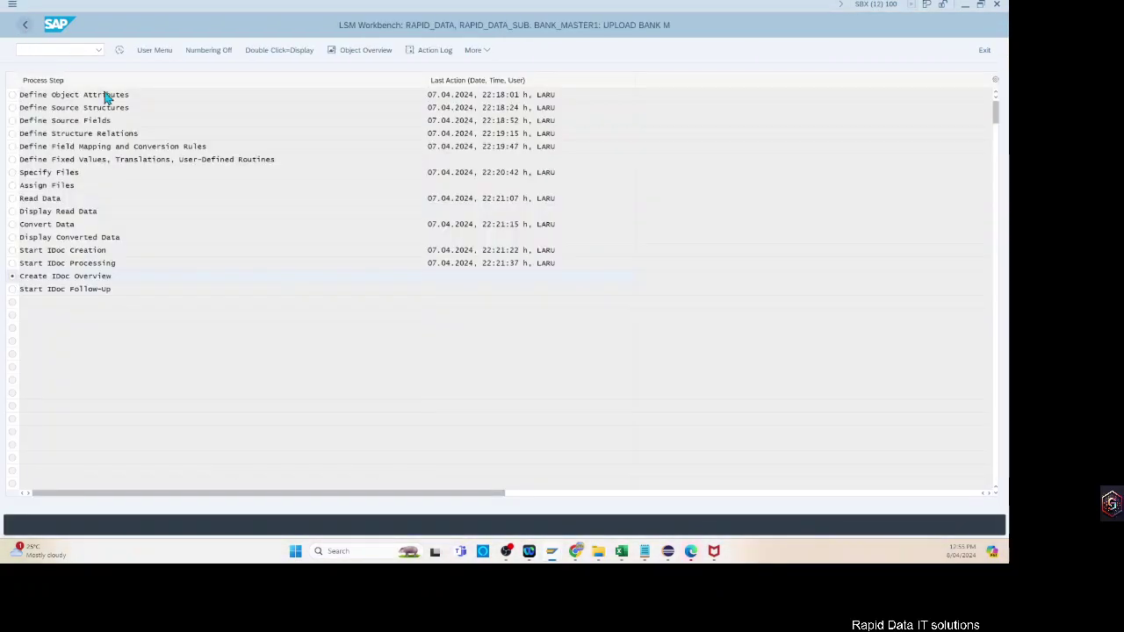
{"action": "key", "text": "F3"}
{"action": "key", "text": "F8"}
{"action": "double_click", "coordinate": [120, 96]}
{"action": "left_click", "coordinate": [125, 50]}
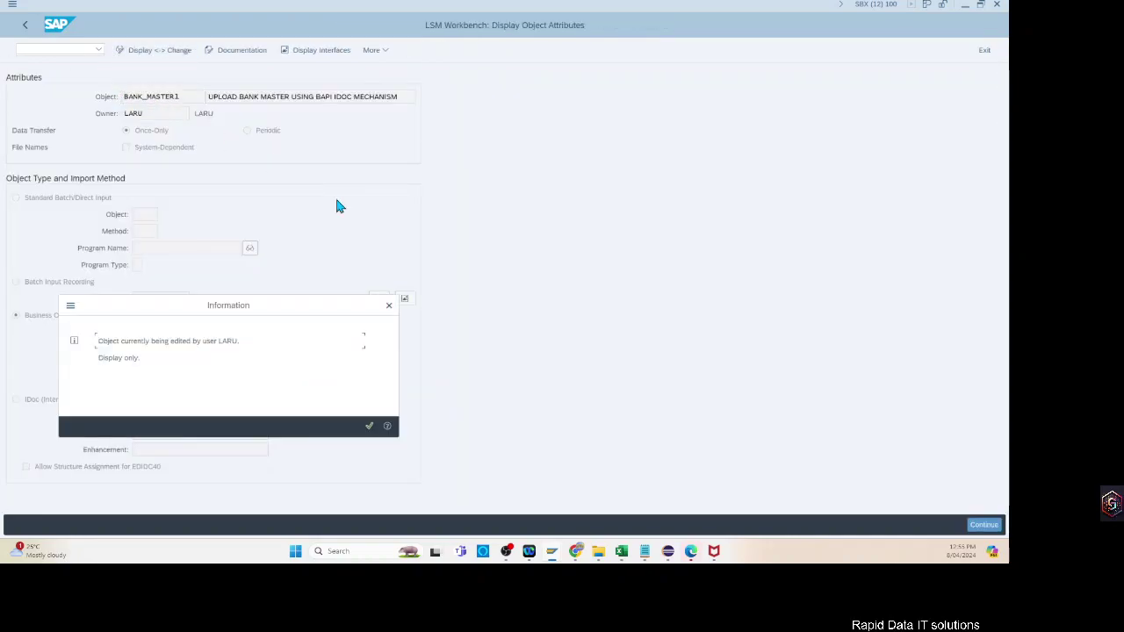
{"action": "left_click", "coordinate": [369, 426]}
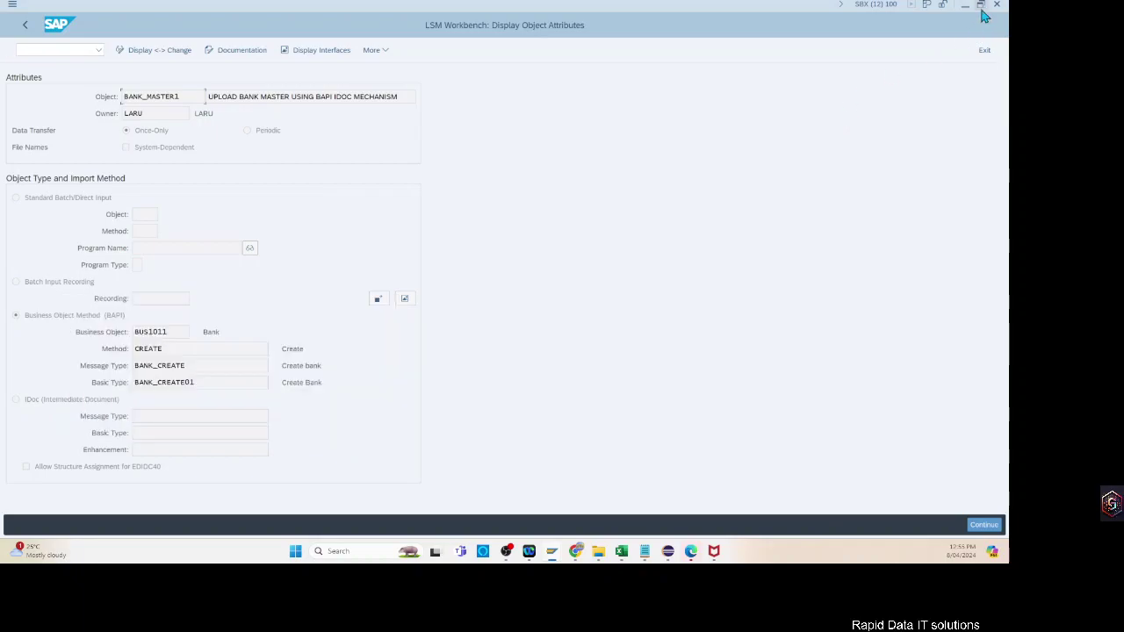
Close the surplus LSMW and SAP Easy Access sessions, then leave the partner profiles and close that session too.
{"action": "left_click", "coordinate": [997, 6]}
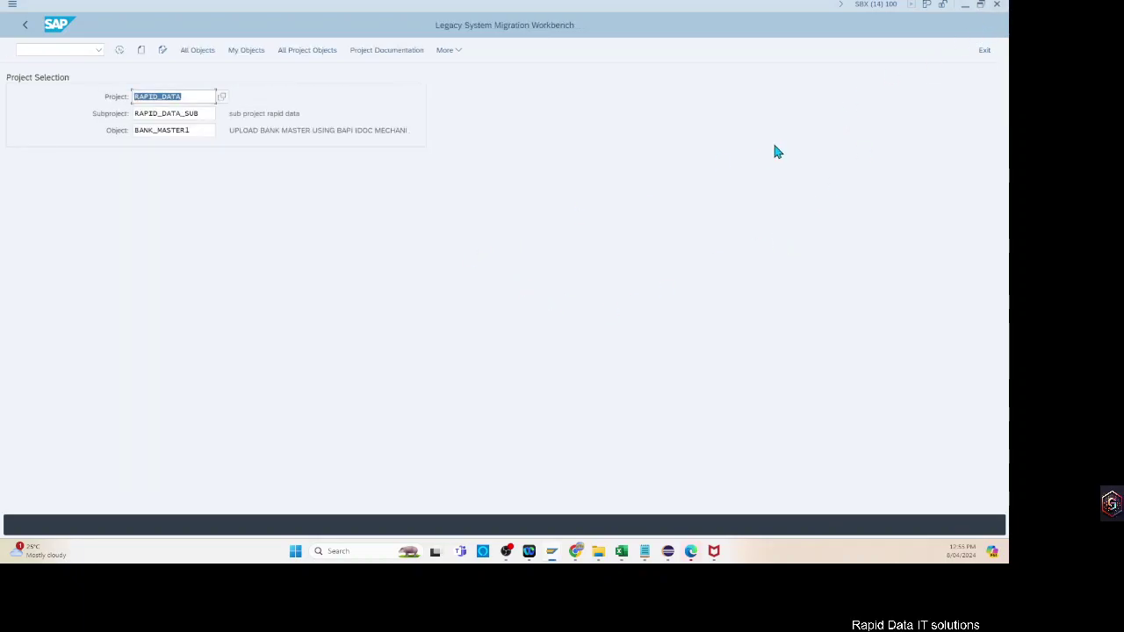
{"action": "left_click", "coordinate": [997, 7]}
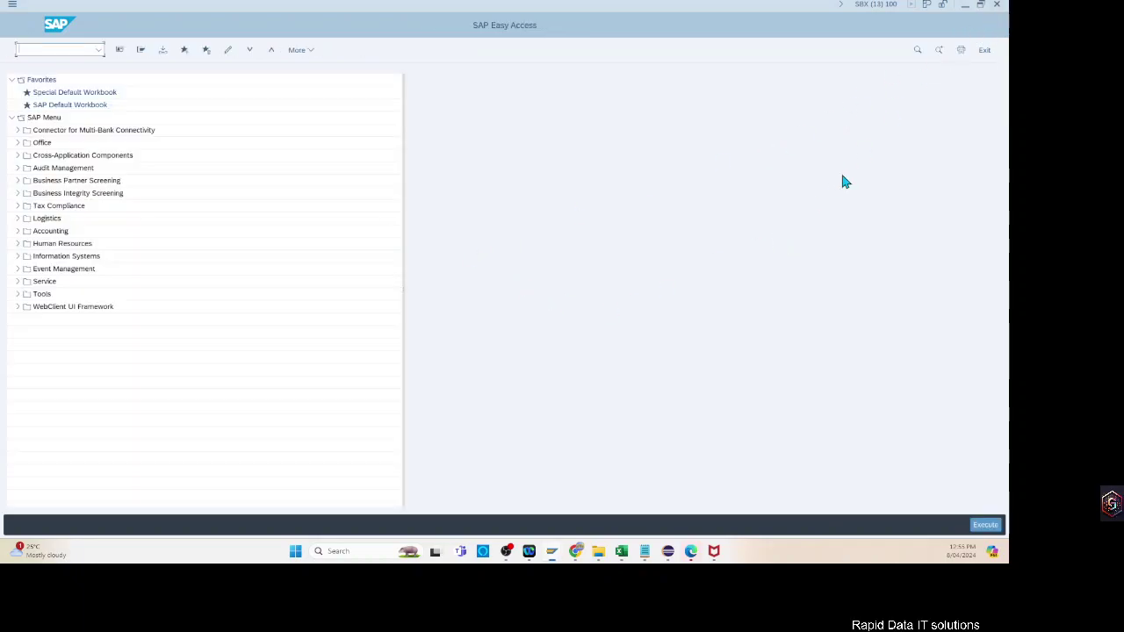
{"action": "left_click", "coordinate": [997, 5]}
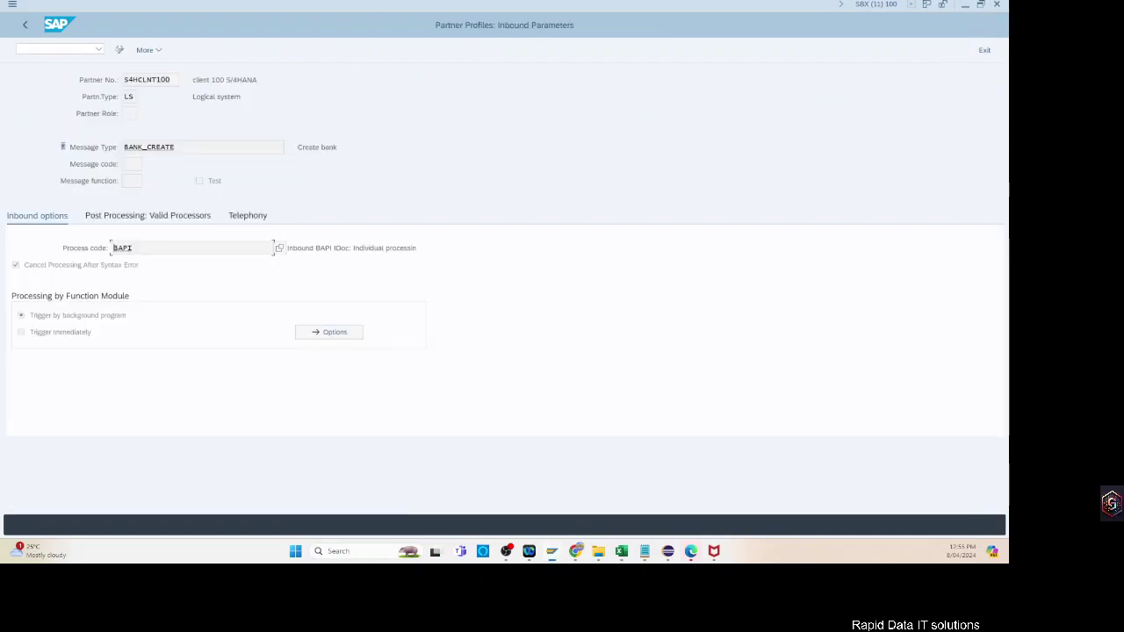
{"action": "left_click", "coordinate": [25, 27]}
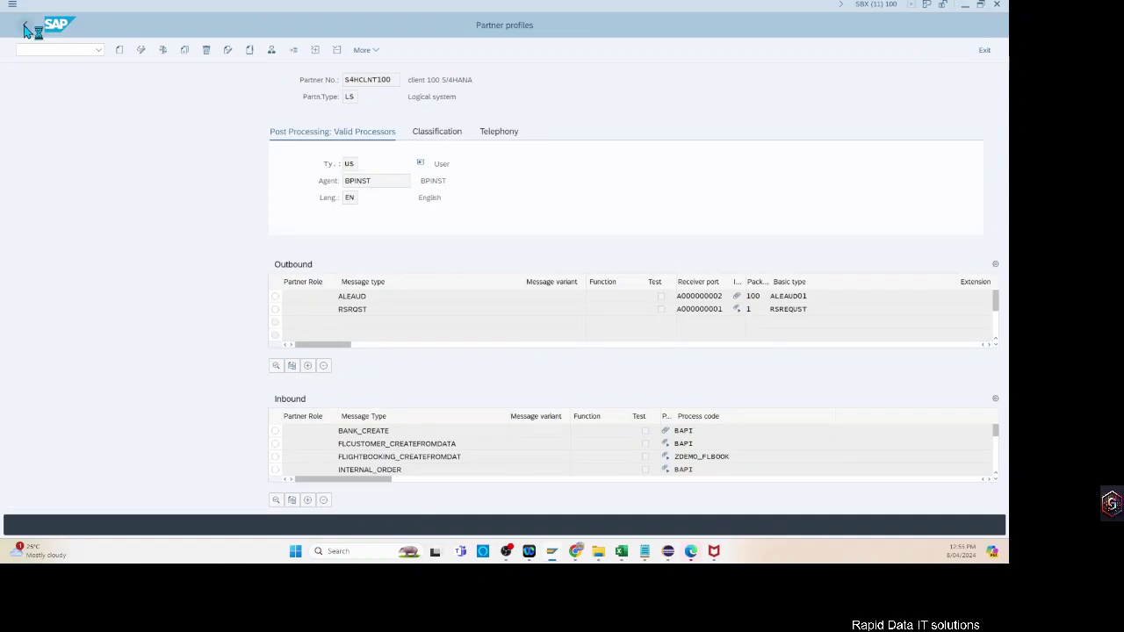
{"action": "left_click", "coordinate": [25, 26]}
{"action": "left_click", "coordinate": [997, 5]}
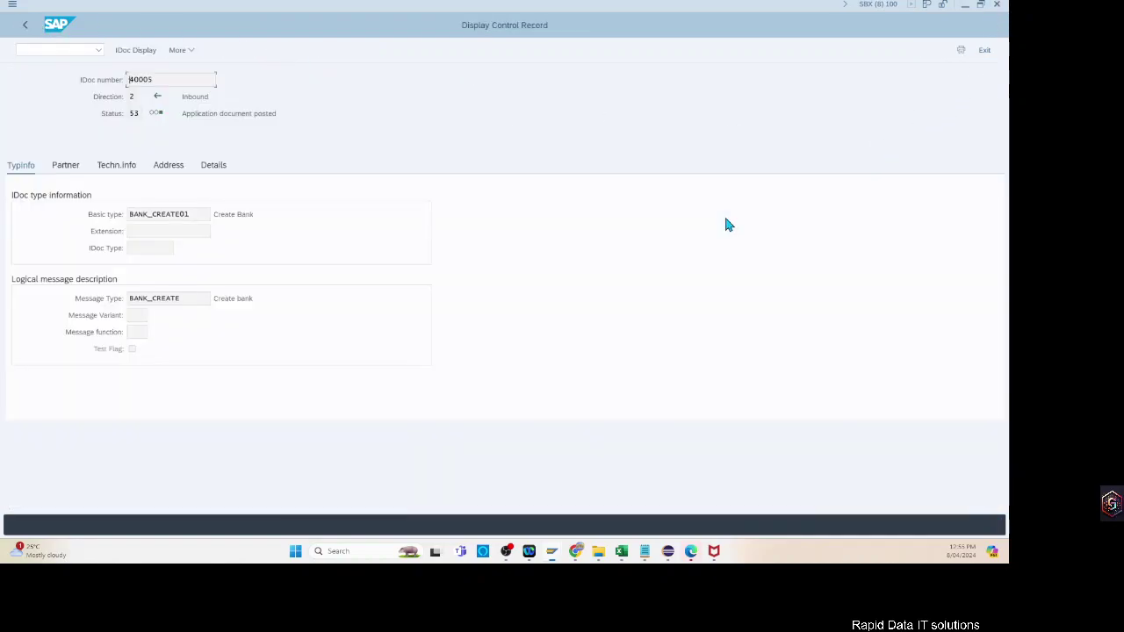
Leave the IDoc display in the remaining LSMW session and switch the BANK_MASTER1 attributes to change mode, accepting the rule deletion warning.
{"action": "left_click", "coordinate": [25, 26]}
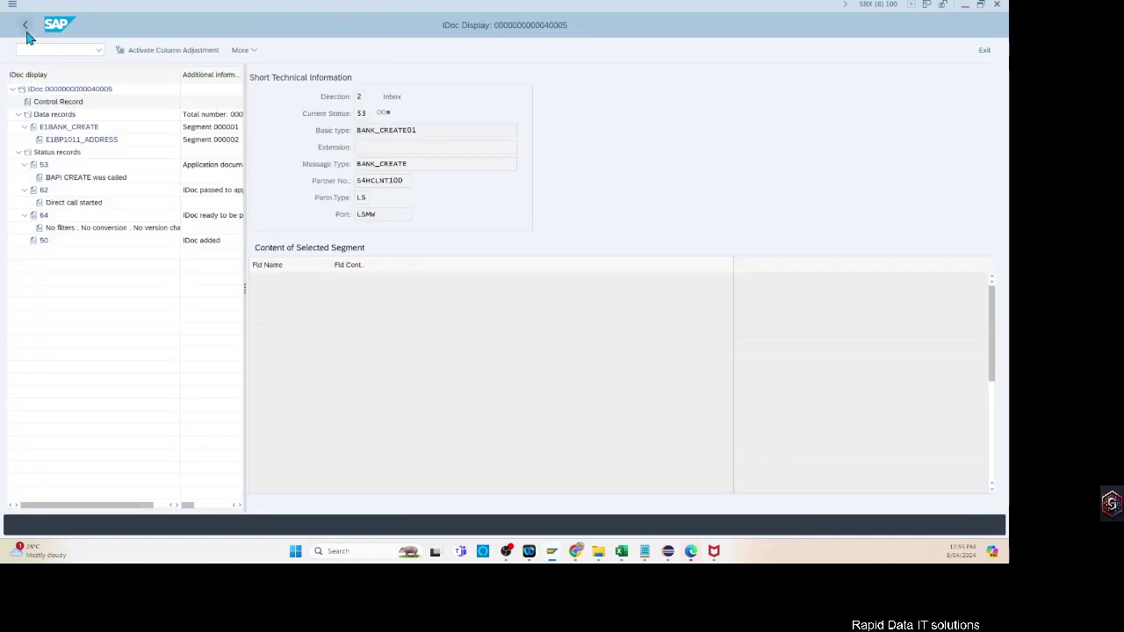
{"action": "left_click", "coordinate": [26, 35]}
{"action": "left_click", "coordinate": [26, 35]}
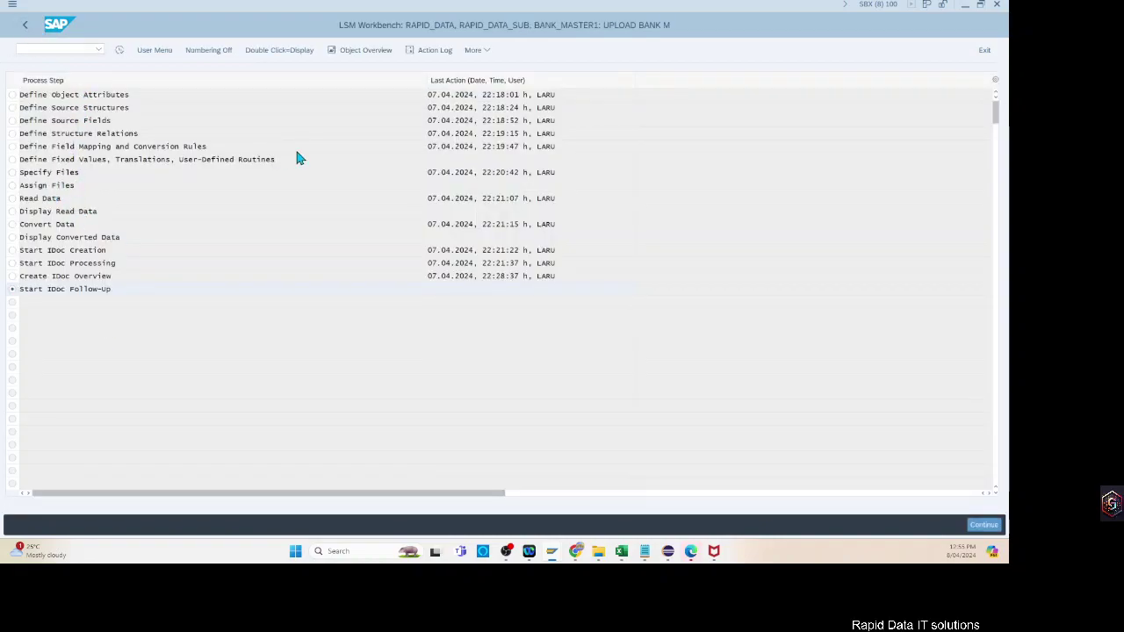
{"action": "double_click", "coordinate": [88, 94]}
{"action": "left_click", "coordinate": [158, 50]}
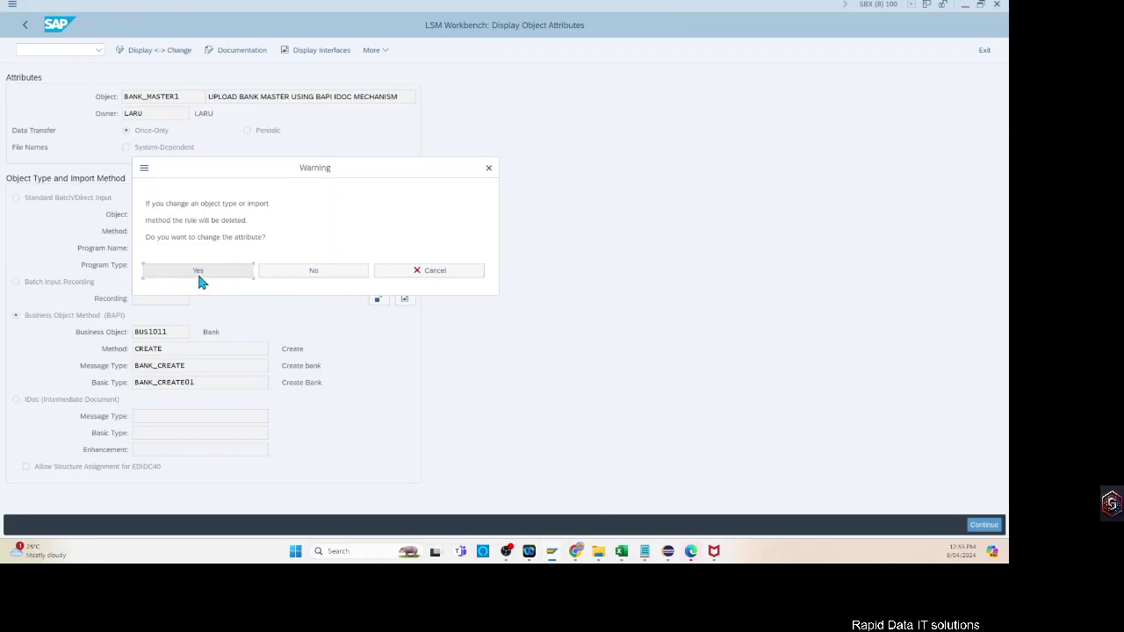
{"action": "left_click", "coordinate": [198, 271]}
Change the import method to IDoc (Intermediate Document) and copy the BAPI message type BANK_CREATE into its message type.
{"action": "left_click_drag", "start_coordinate": [191, 367], "coordinate": [47, 366]}
{"action": "key", "text": "ctrl+c"}
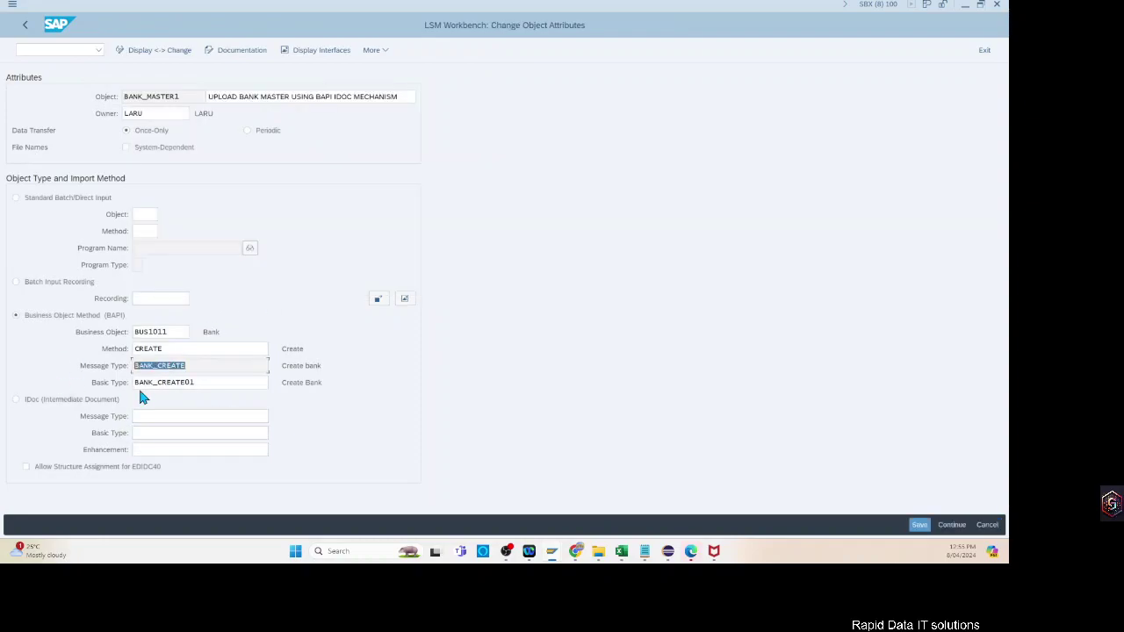
{"action": "left_click", "coordinate": [29, 399]}
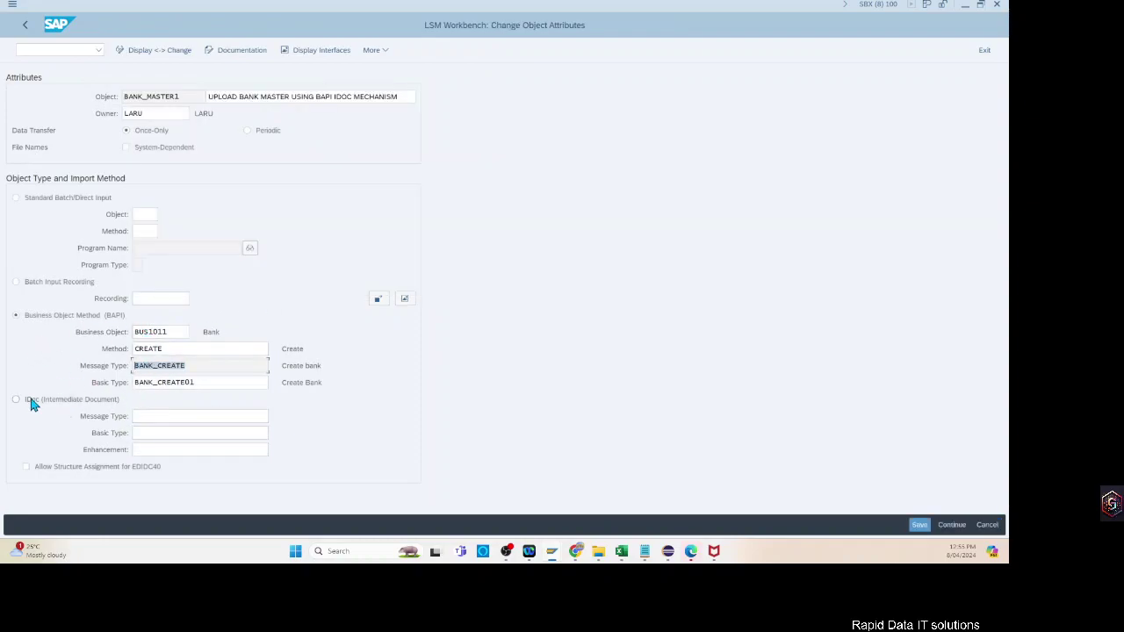
{"action": "left_click", "coordinate": [162, 429]}
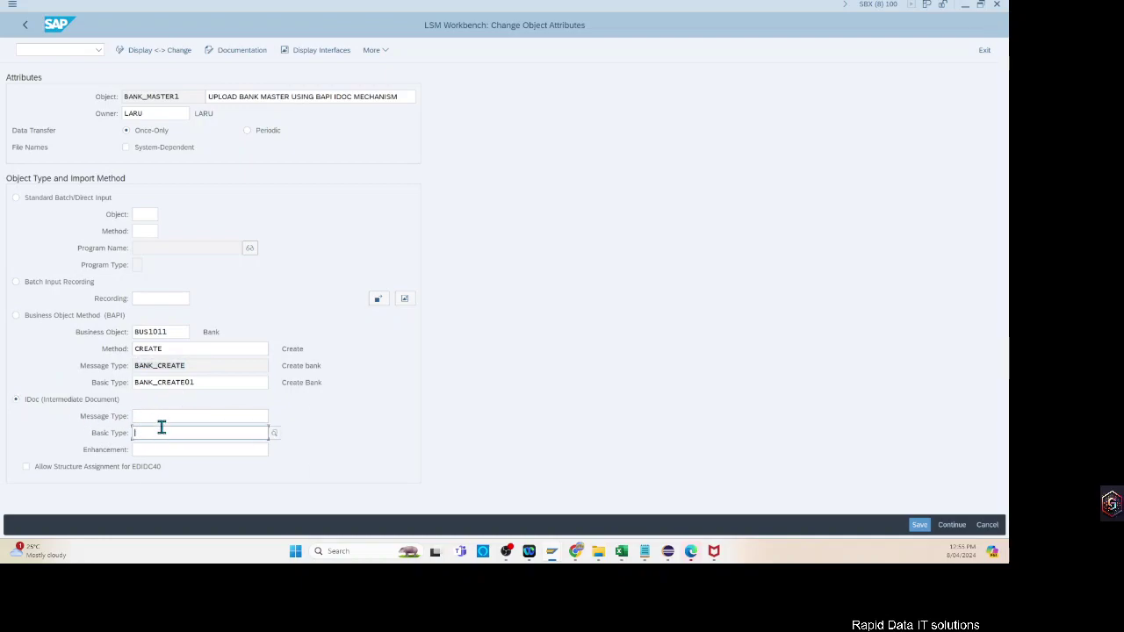
{"action": "left_click", "coordinate": [156, 416]}
{"action": "key", "text": "ctrl+v"}
Copy the BAPI basic type BANK_CREATE01 into the basic type of the IDoc import method.
{"action": "left_click", "coordinate": [149, 433]}
{"action": "left_click_drag", "start_coordinate": [206, 384], "coordinate": [70, 413]}
{"action": "key", "text": "ctrl+c"}
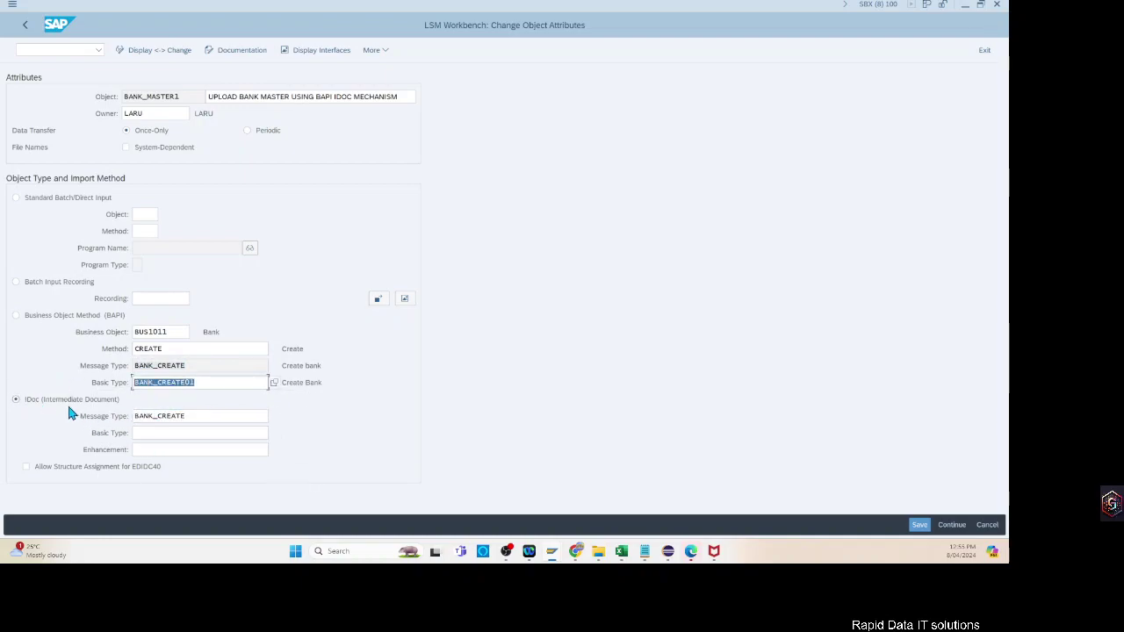
{"action": "left_click", "coordinate": [160, 434]}
{"action": "key", "text": "ctrl+v"}
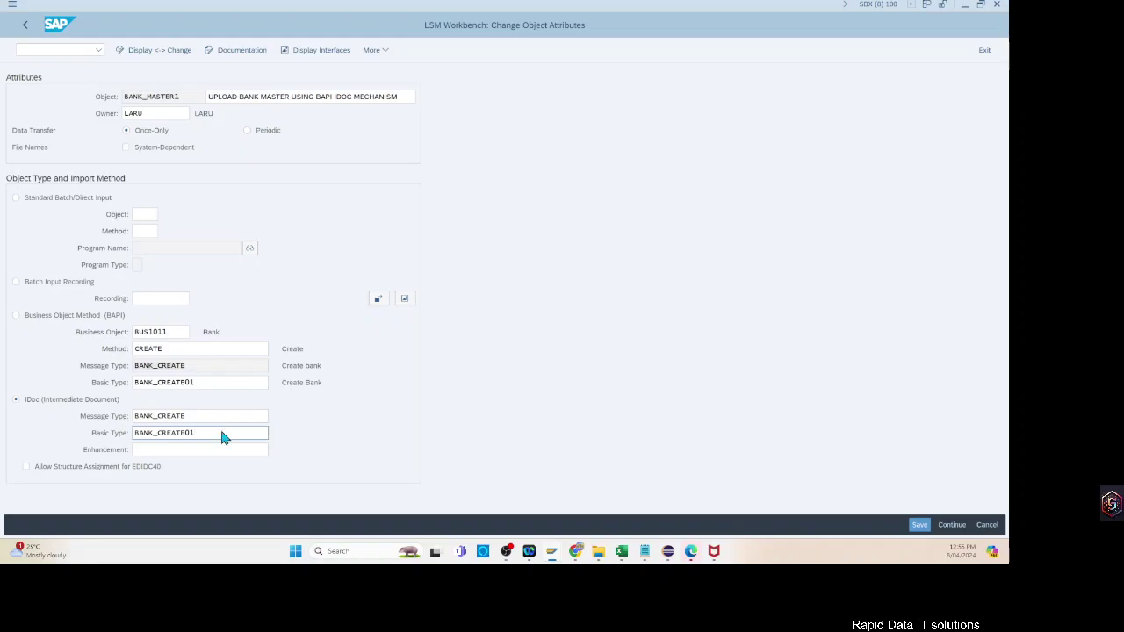
Save the changed object attributes despite the ineffective BAPI entries and return to the process steps.
{"action": "key", "text": "Return"}
{"action": "key", "text": "Tab"}
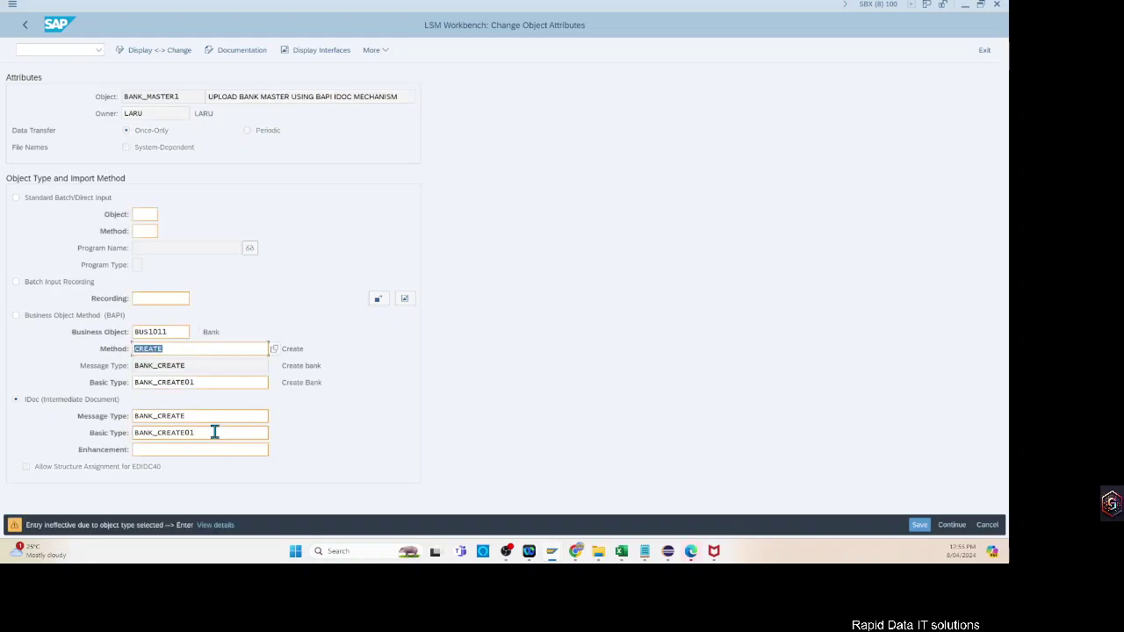
{"action": "left_click", "coordinate": [920, 526]}
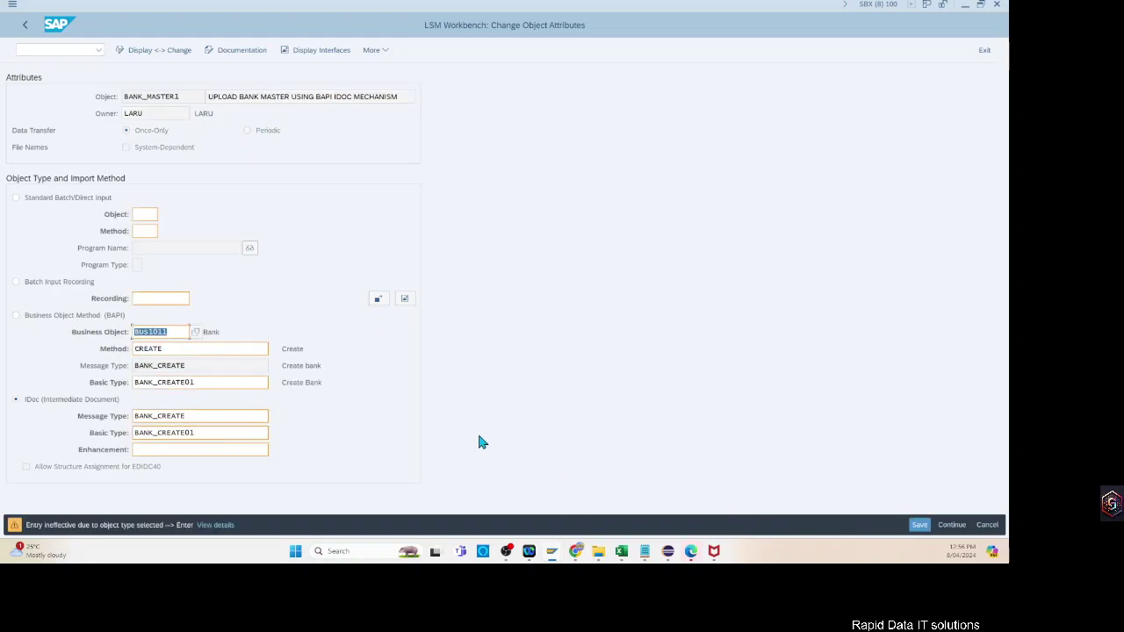
{"action": "left_click", "coordinate": [24, 25]}
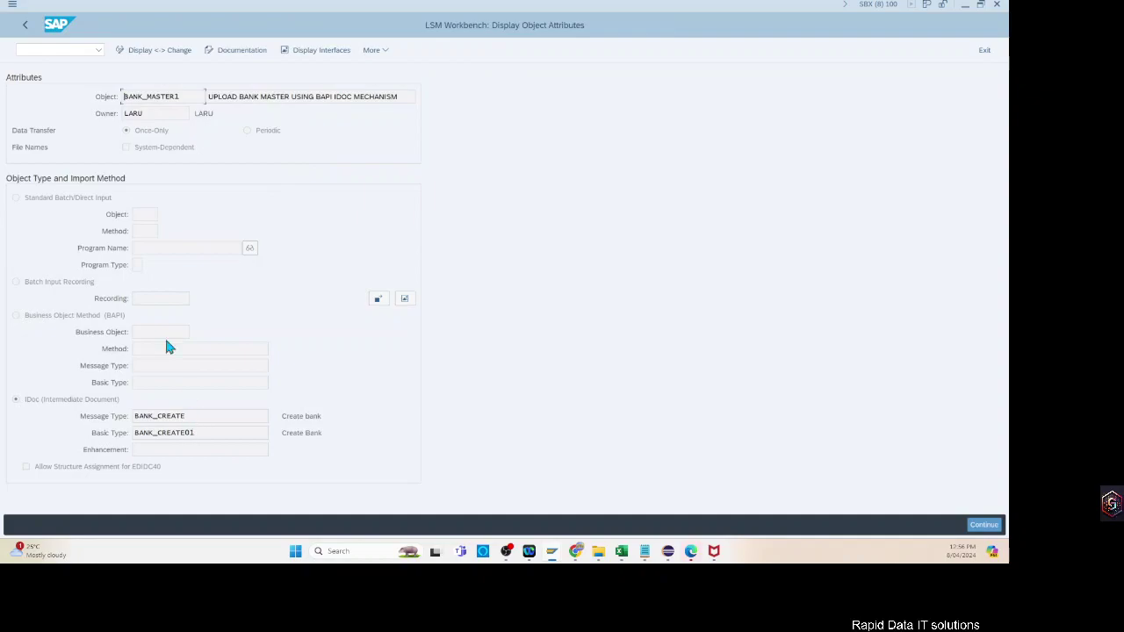
{"action": "left_click", "coordinate": [24, 26]}
Review the source fields and the field mapping and conversion rules of BANK_MASTER1.
{"action": "double_click", "coordinate": [97, 120]}
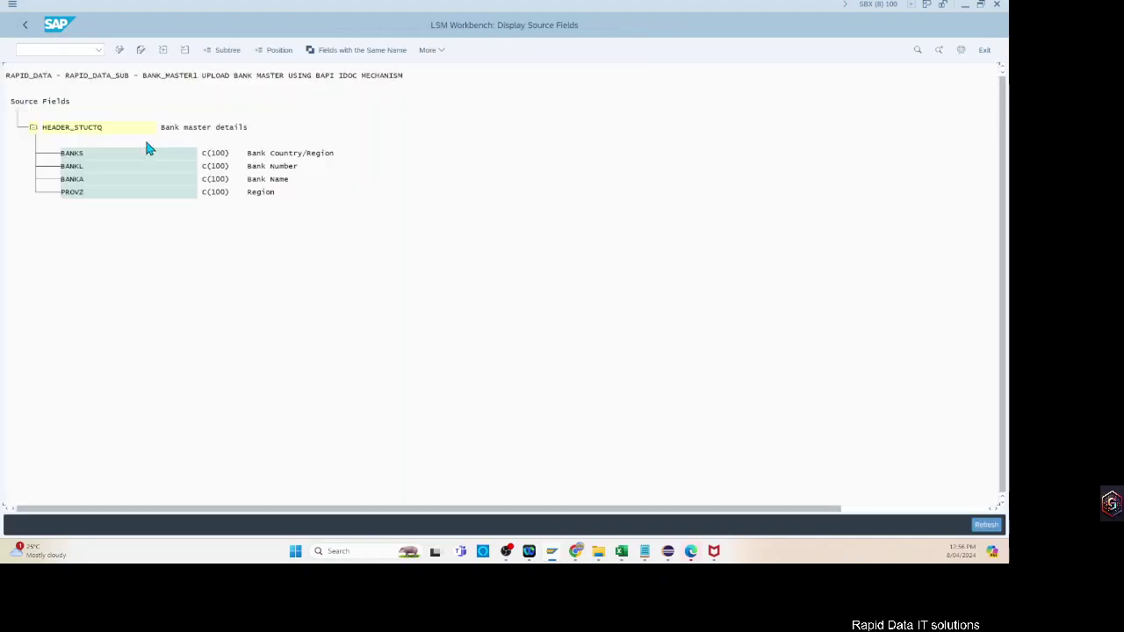
{"action": "left_click", "coordinate": [26, 27]}
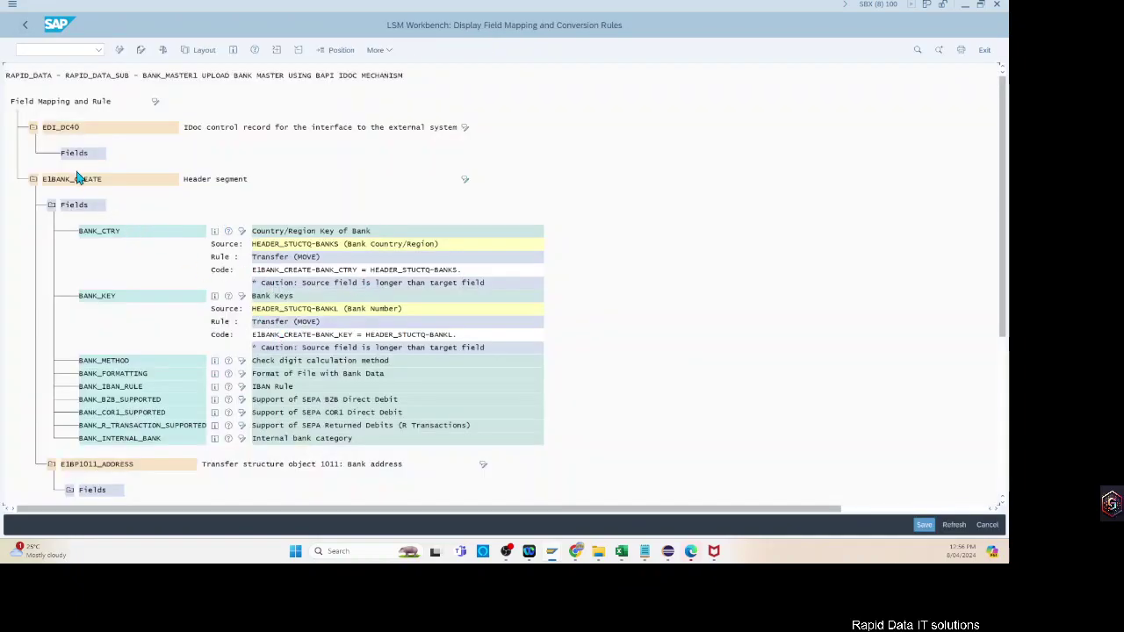
{"action": "left_click", "coordinate": [27, 26]}
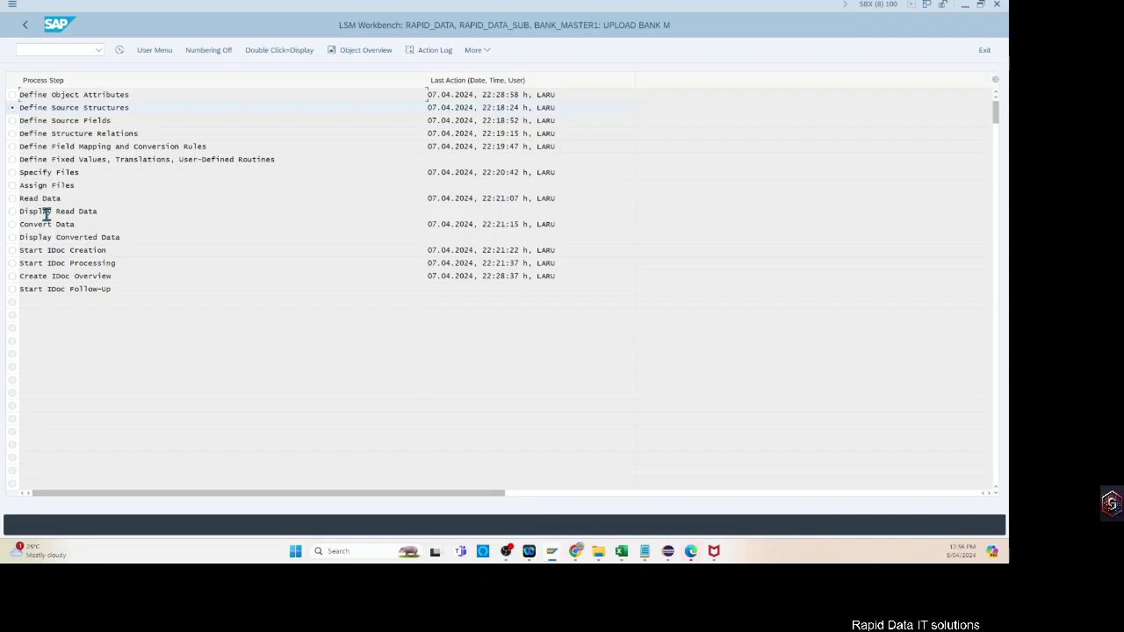
Run Read Data for all transactions, allow access to BABKDATA.txt and return to the process steps.
{"action": "double_click", "coordinate": [42, 198]}
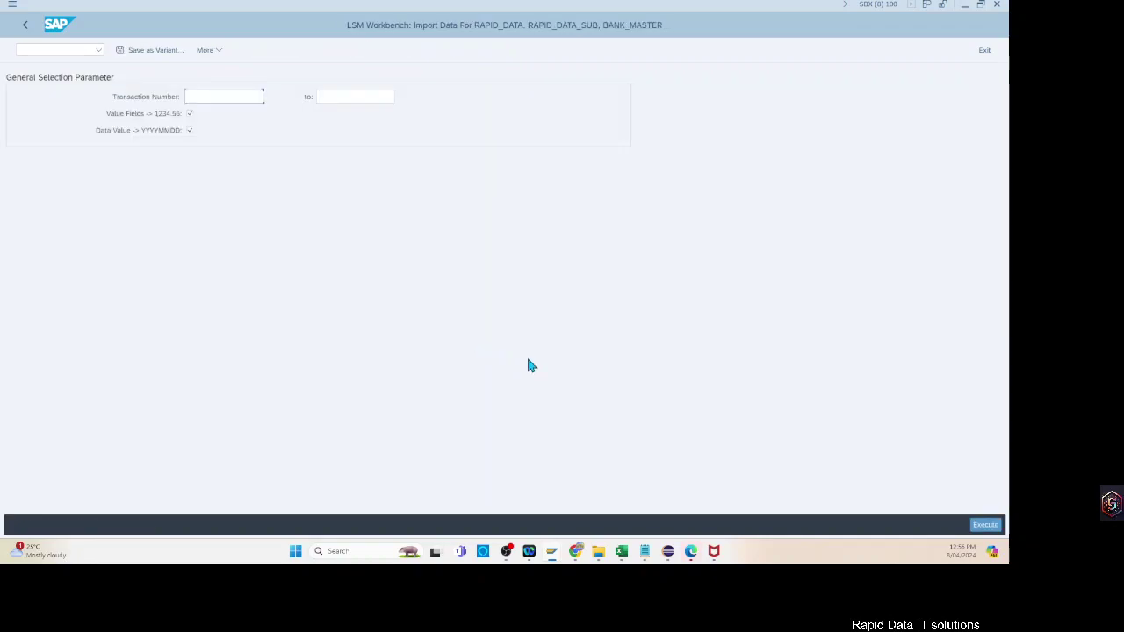
{"action": "left_click", "coordinate": [985, 525]}
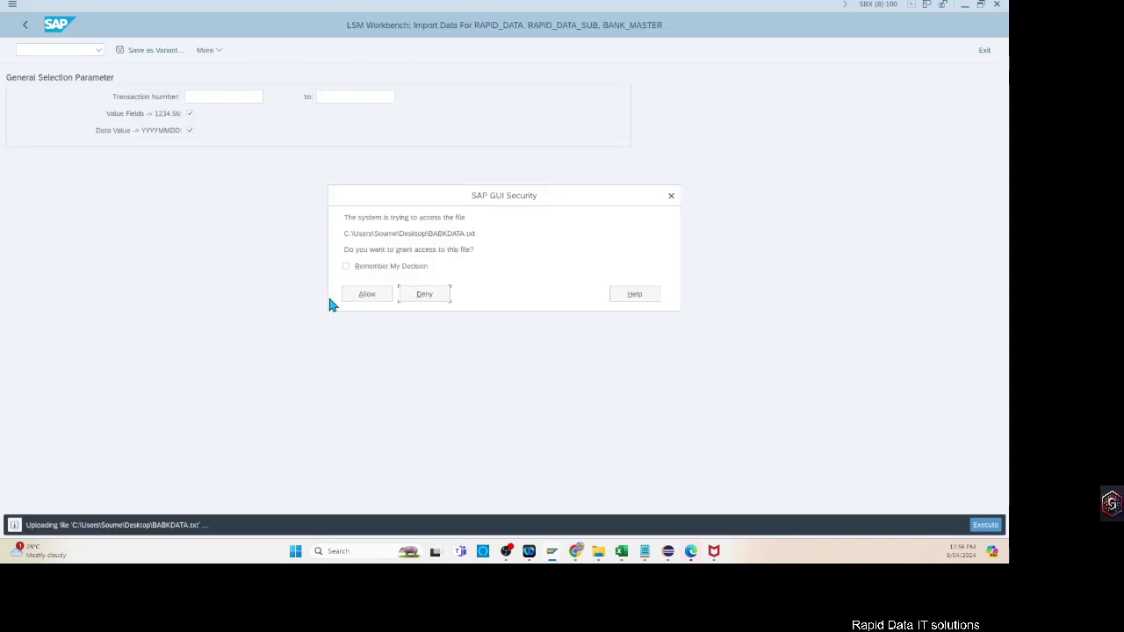
{"action": "left_click", "coordinate": [367, 294]}
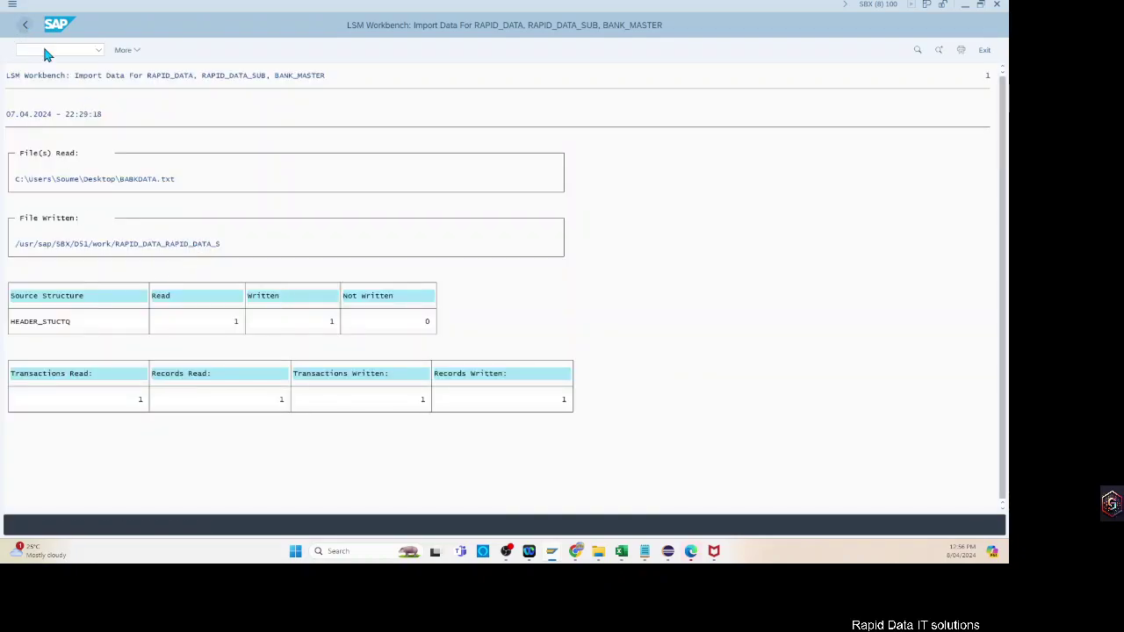
{"action": "key", "text": "F3"}
{"action": "left_click", "coordinate": [26, 26]}
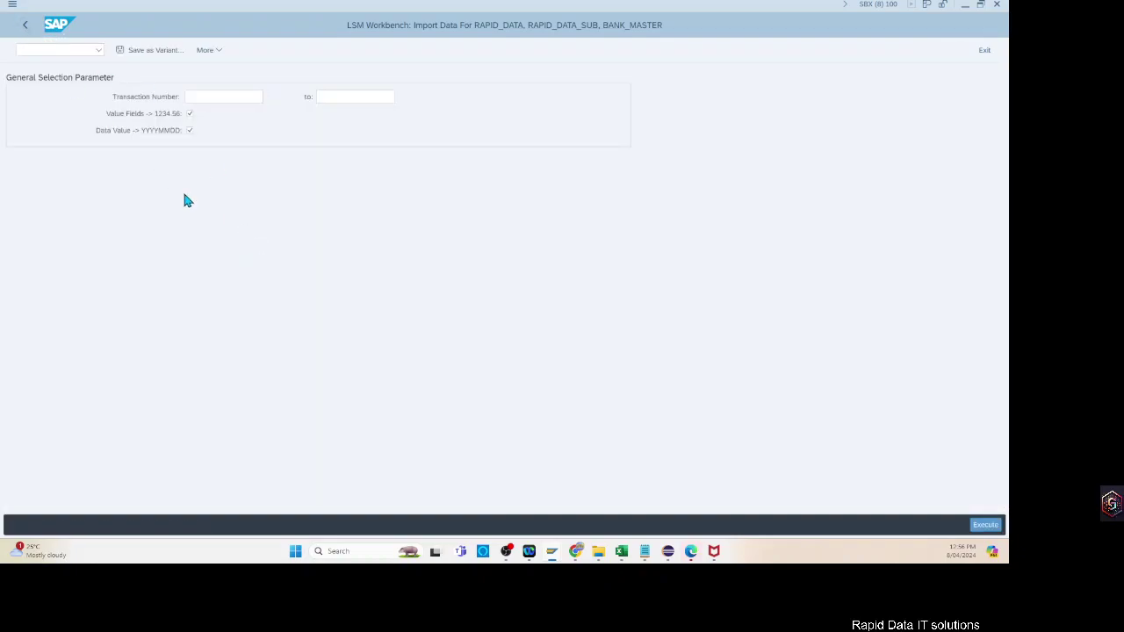
Run Convert Data with the Create File output type for all transactions and return to the process steps.
{"action": "double_click", "coordinate": [55, 222]}
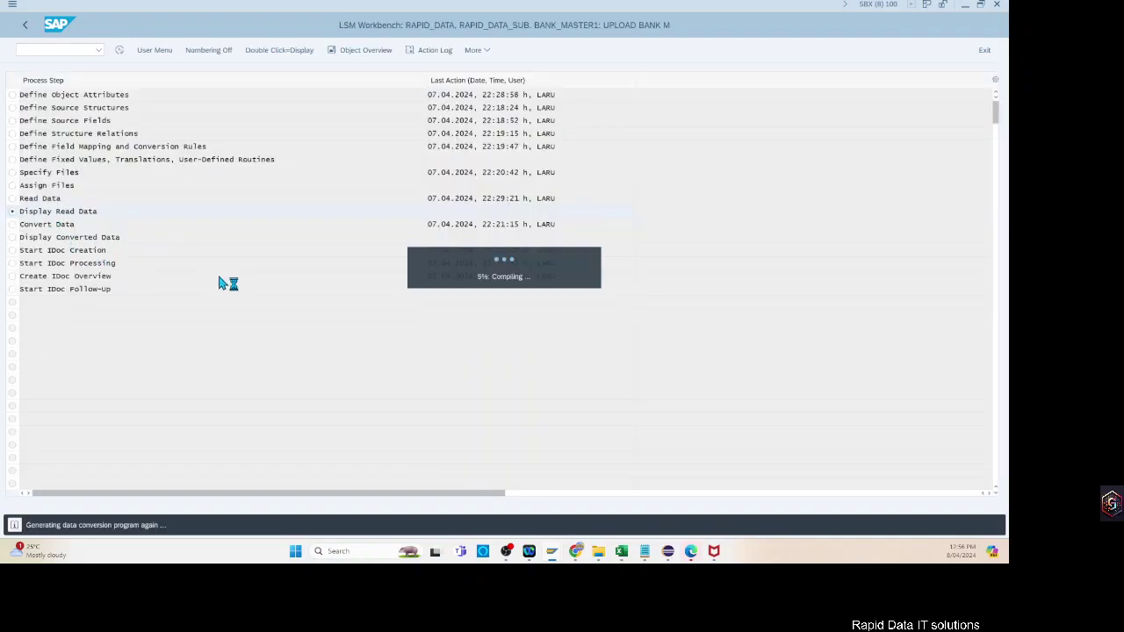
{"action": "left_click", "coordinate": [984, 525]}
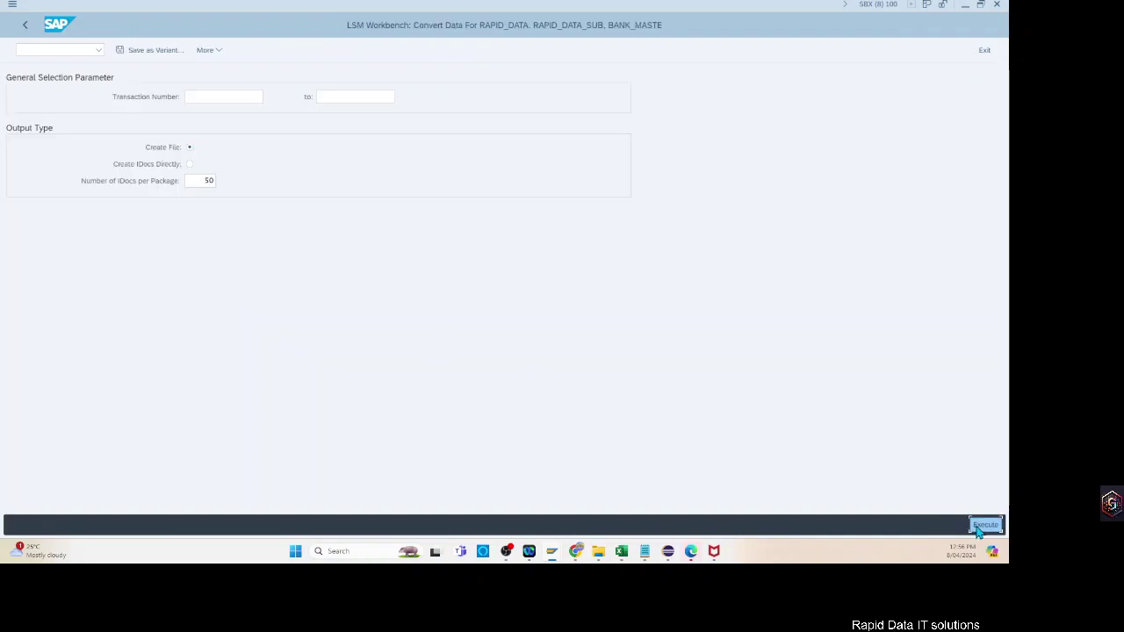
{"action": "left_click", "coordinate": [25, 25]}
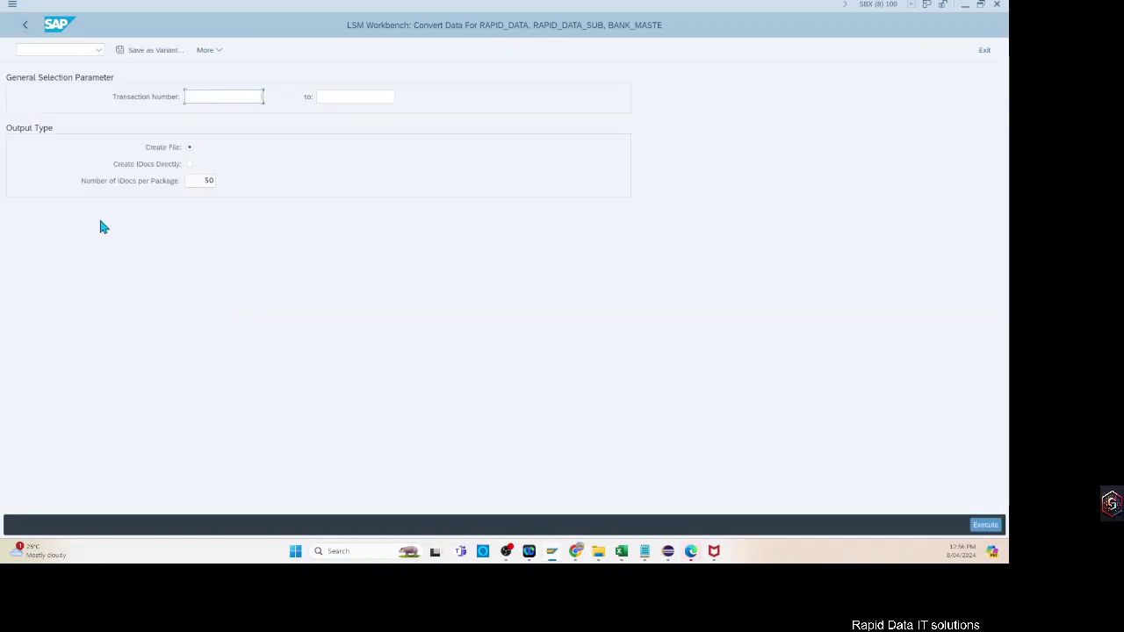
{"action": "left_click", "coordinate": [24, 24]}
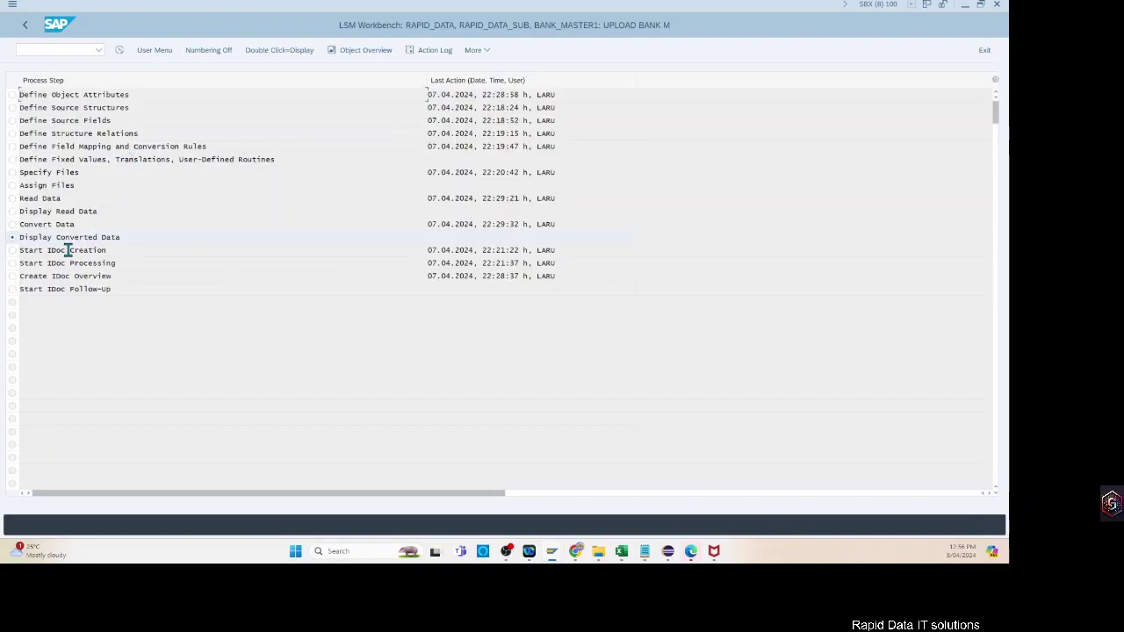
Run Start IDoc Creation with the proposed converted data file and return to the process steps.
{"action": "double_click", "coordinate": [68, 251]}
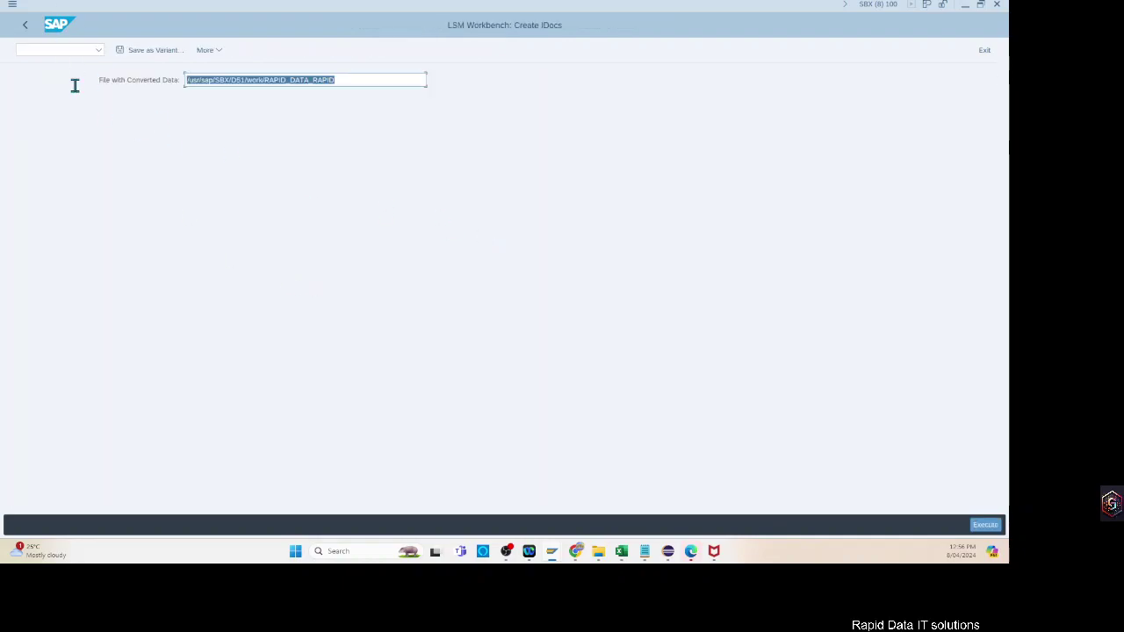
{"action": "left_click", "coordinate": [982, 525]}
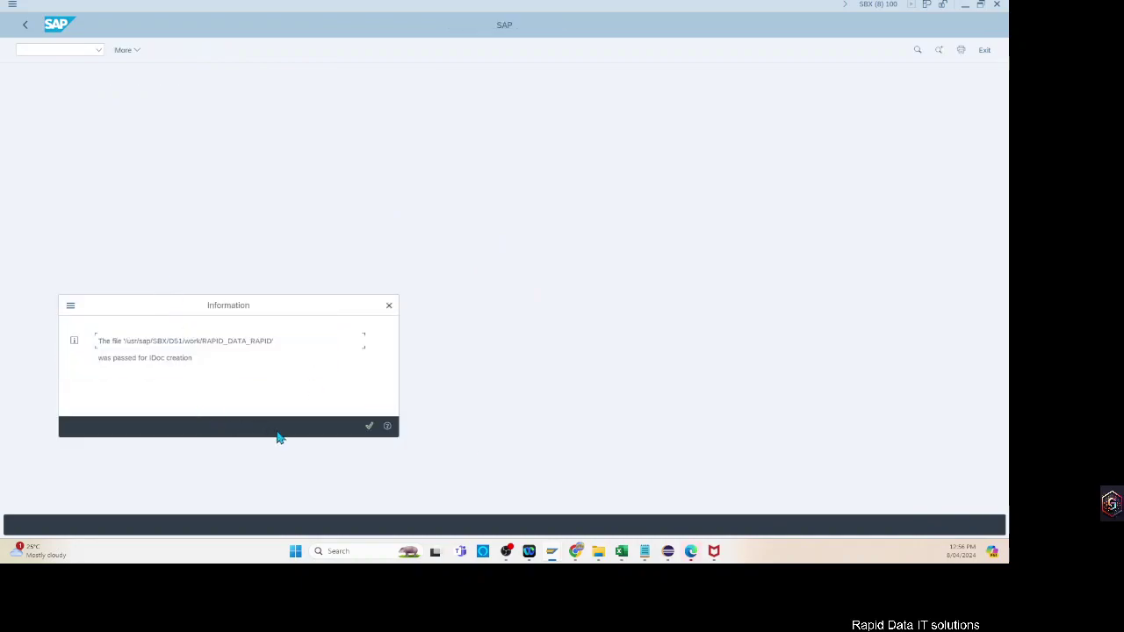
{"action": "left_click", "coordinate": [369, 426]}
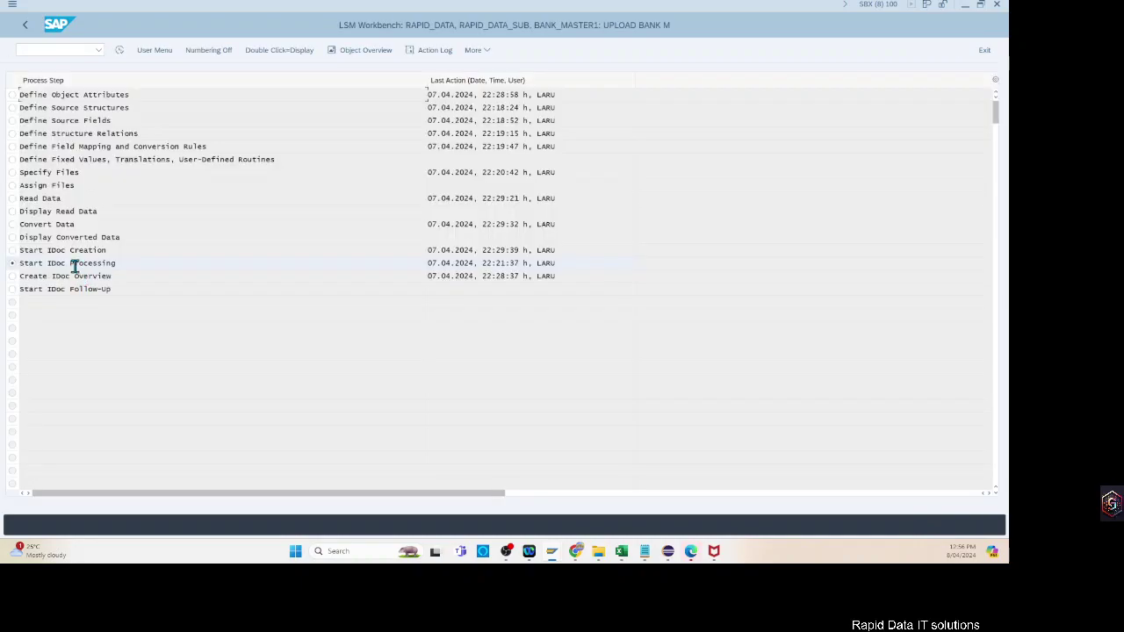
Run Start IDoc Processing for the BANK_CREATE message type with the proposed selection and return to the process steps.
{"action": "double_click", "coordinate": [225, 264]}
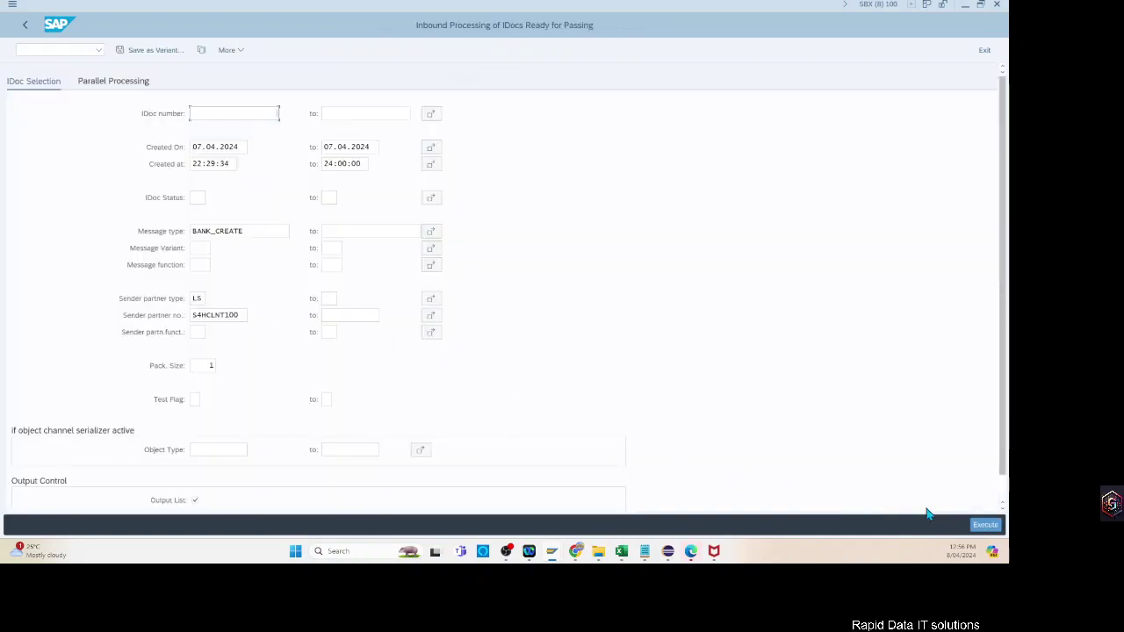
{"action": "left_click", "coordinate": [985, 525]}
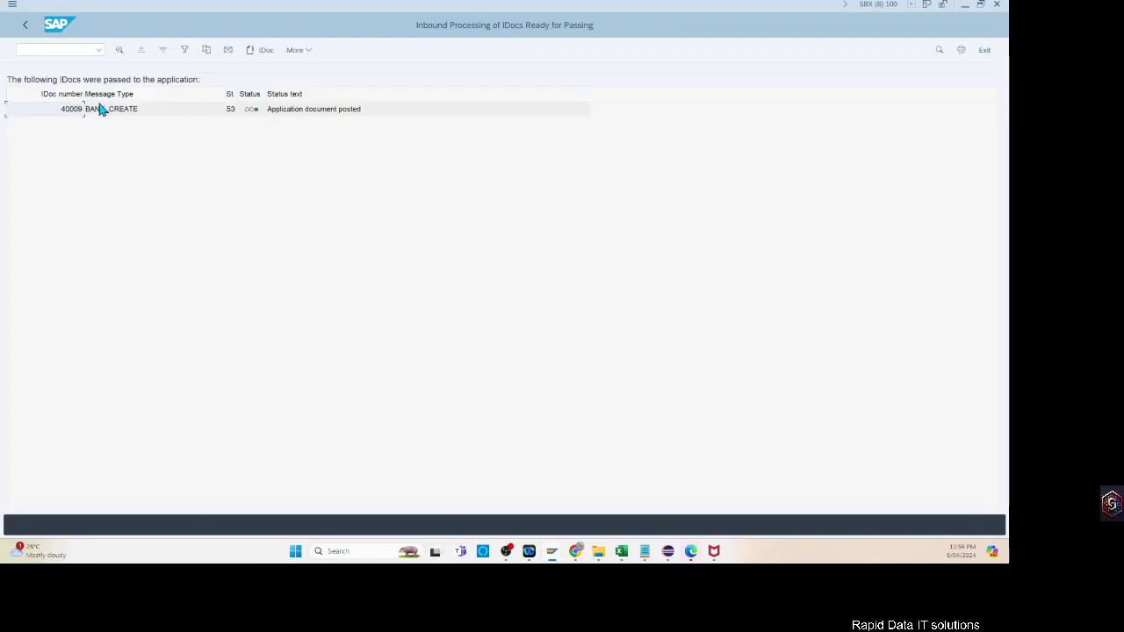
{"action": "left_click", "coordinate": [25, 26]}
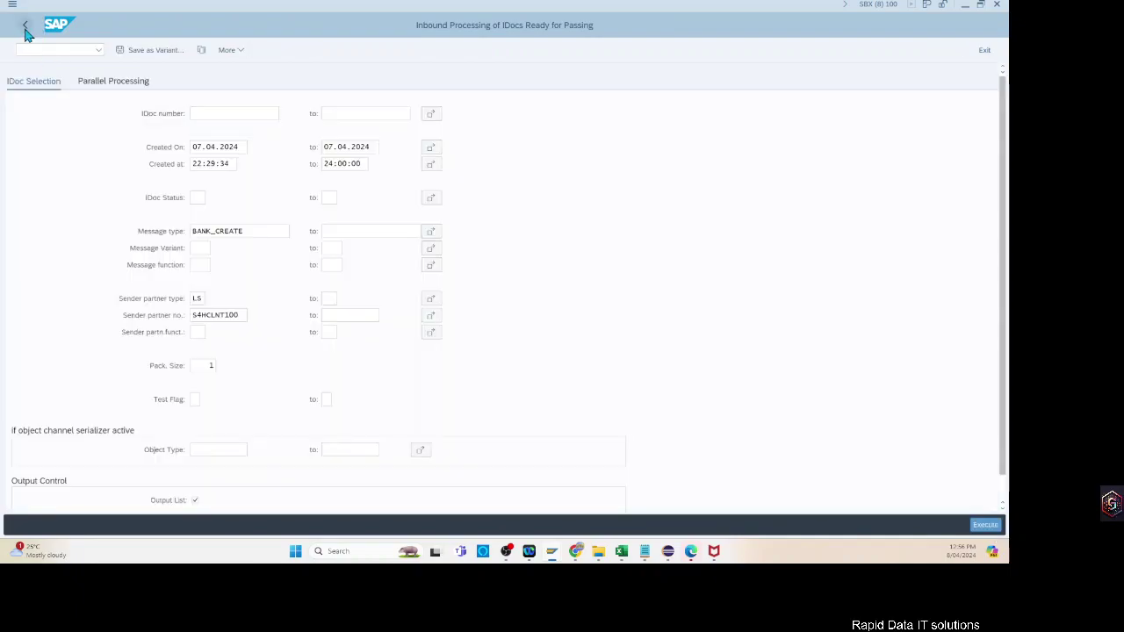
{"action": "left_click", "coordinate": [26, 29]}
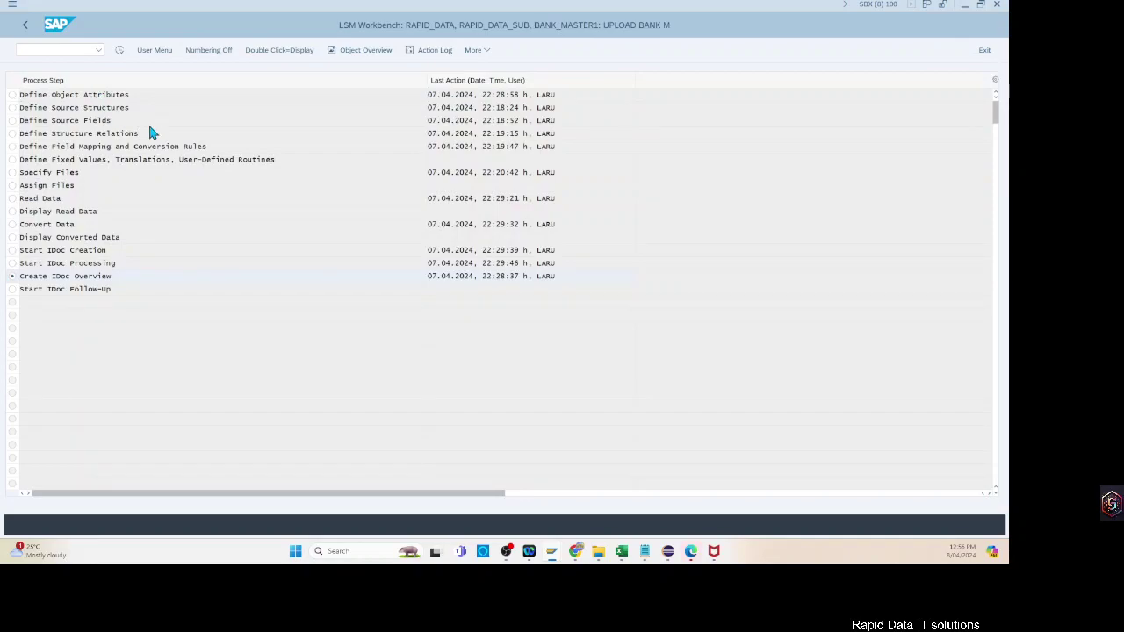
Review the object type and import method settings in the object attributes of BANK_MASTER1.
{"action": "double_click", "coordinate": [74, 94]}
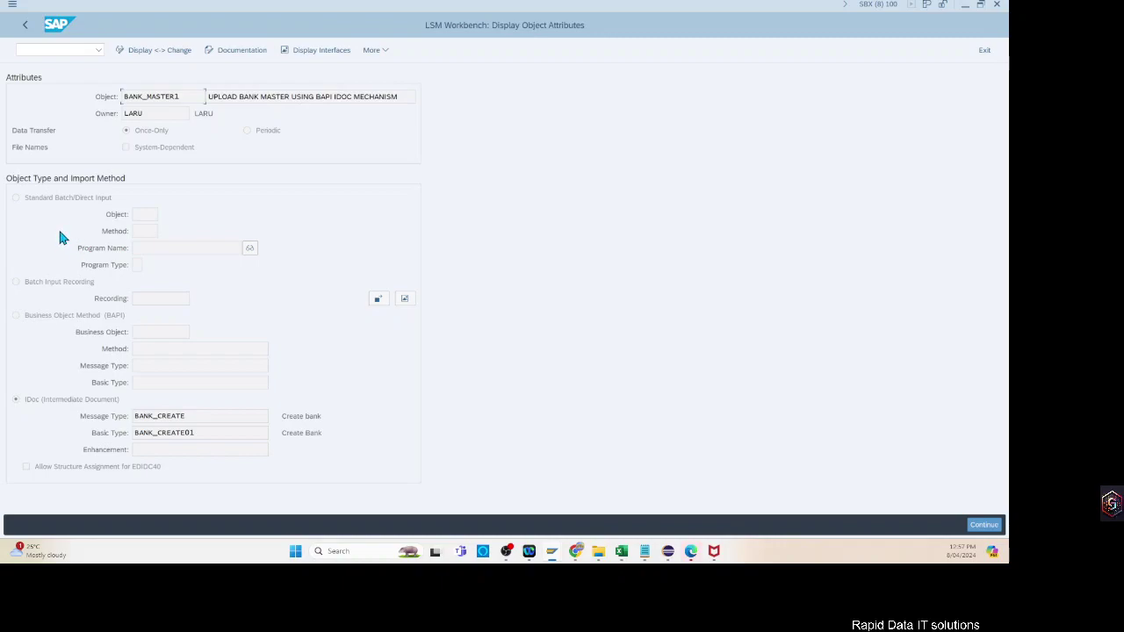
{"action": "left_click", "coordinate": [170, 51]}
{"action": "left_click", "coordinate": [144, 216]}
{"action": "left_click", "coordinate": [24, 28]}
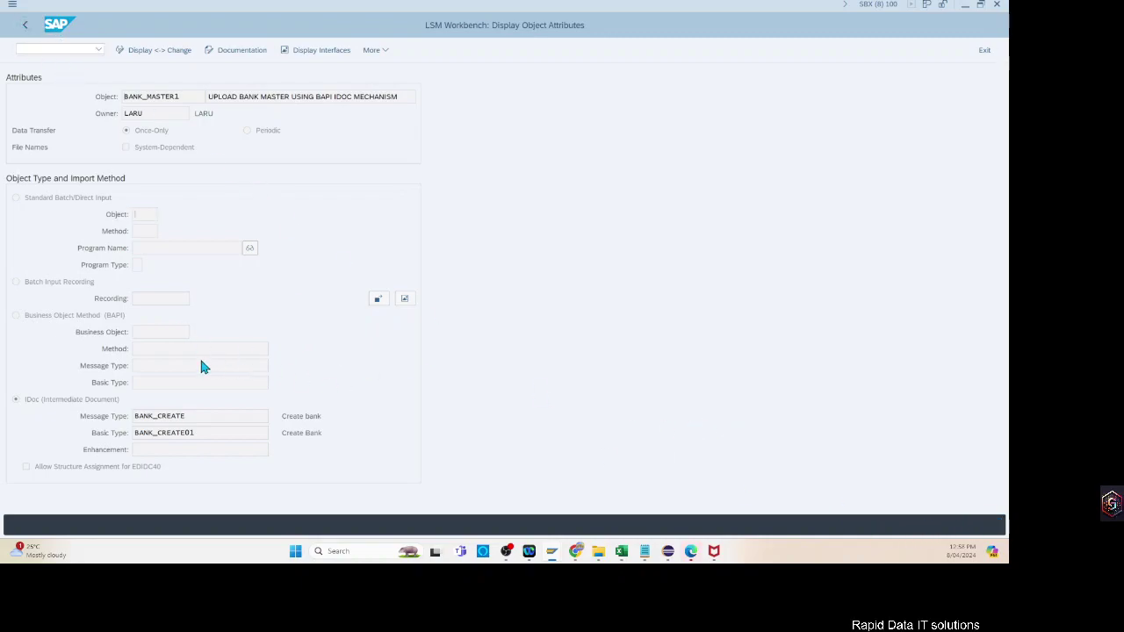